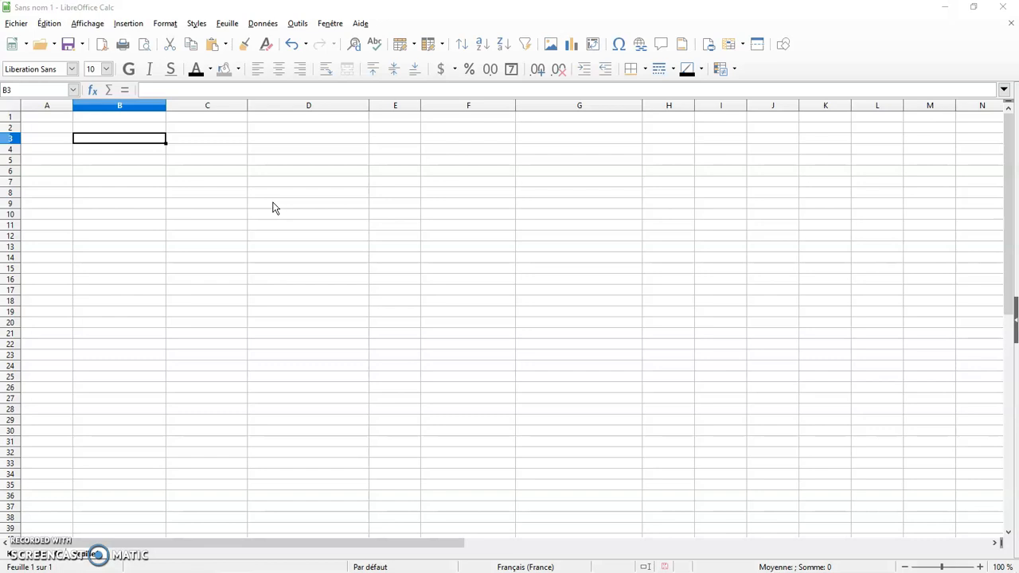
Enter the headers Article, Prix unitaire and Quantité in cells B3, C3 and D3.
{"action": "double_click", "coordinate": [131, 136]}
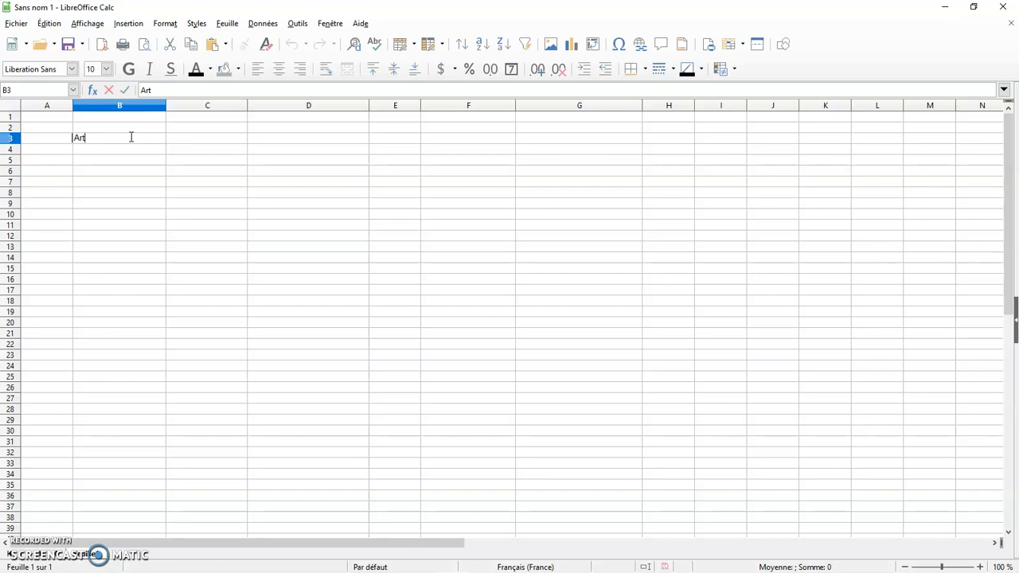
{"action": "left_click", "coordinate": [198, 142]}
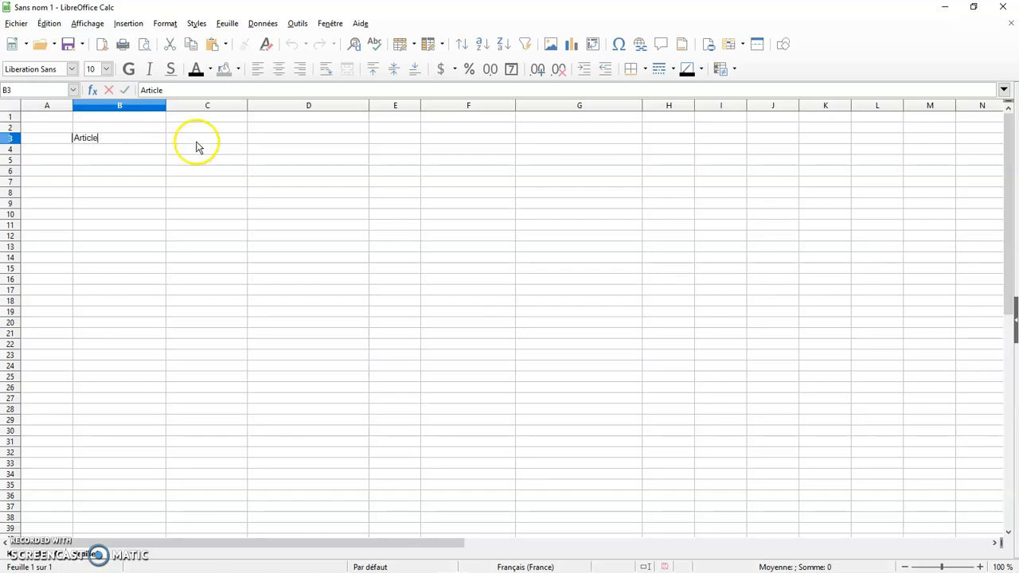
{"action": "double_click", "coordinate": [198, 141]}
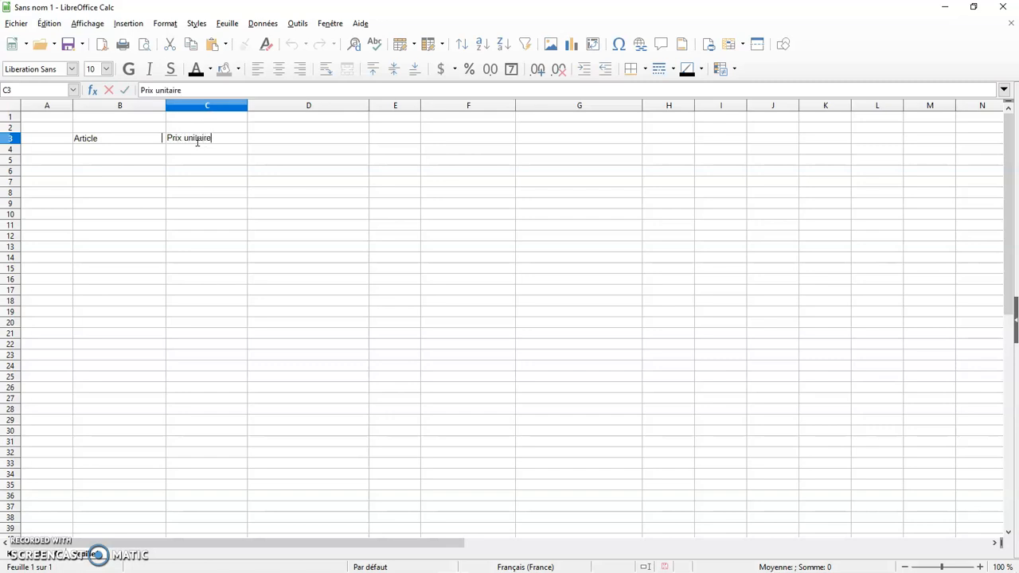
{"action": "type", "text": "Prix unitaire"}
{"action": "double_click", "coordinate": [269, 139]}
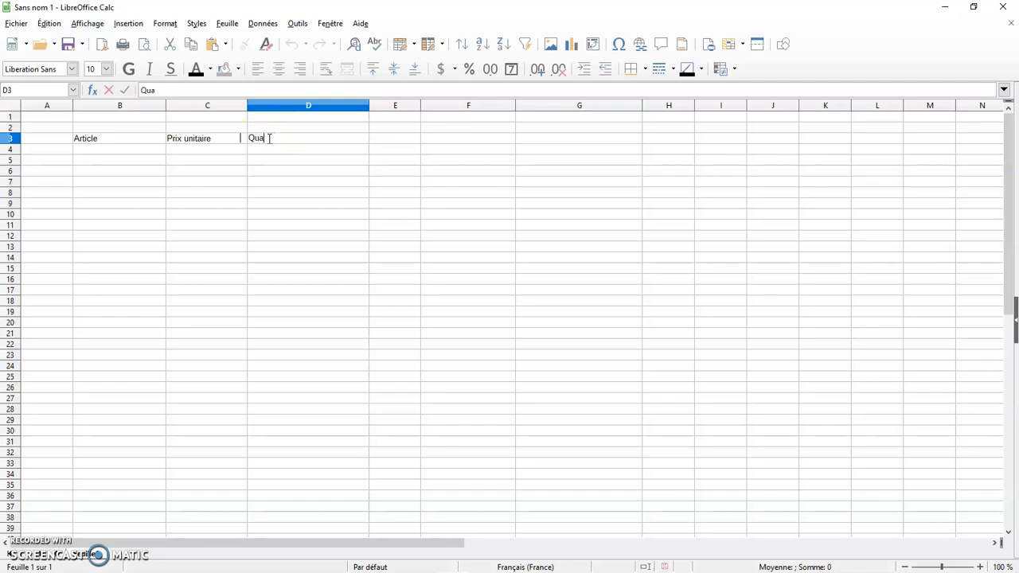
{"action": "type", "text": "Quantité"}
Enter the headers Prix HT, TVA and Prix TTC in cells E3, F3 and G3.
{"action": "double_click", "coordinate": [398, 140]}
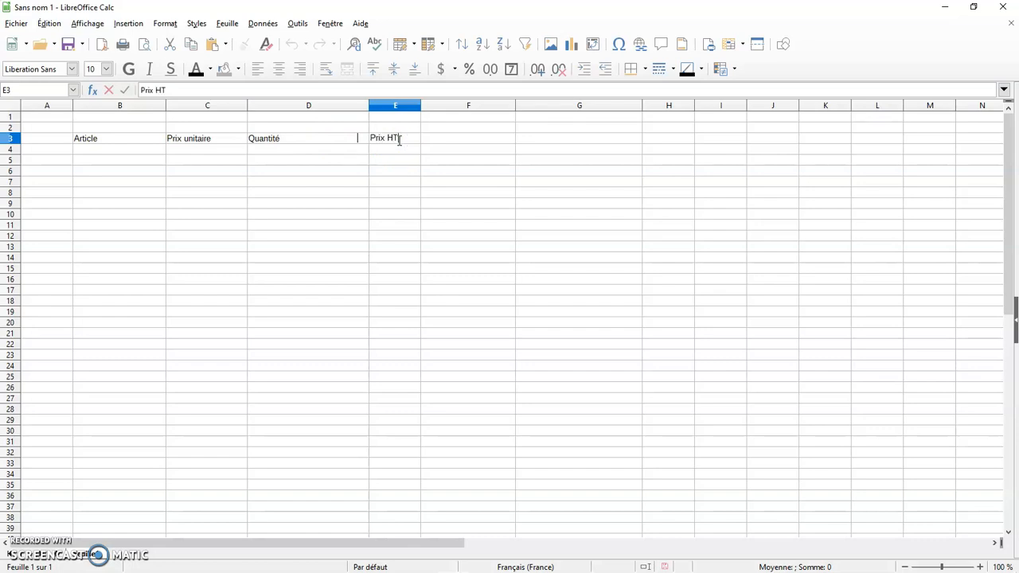
{"action": "double_click", "coordinate": [440, 138]}
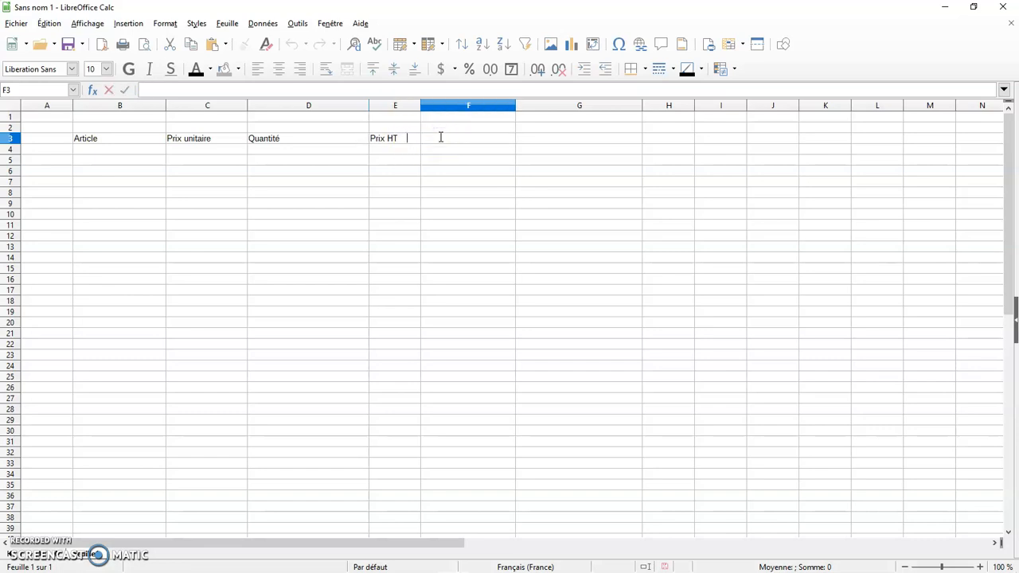
{"action": "type", "text": "TVA"}
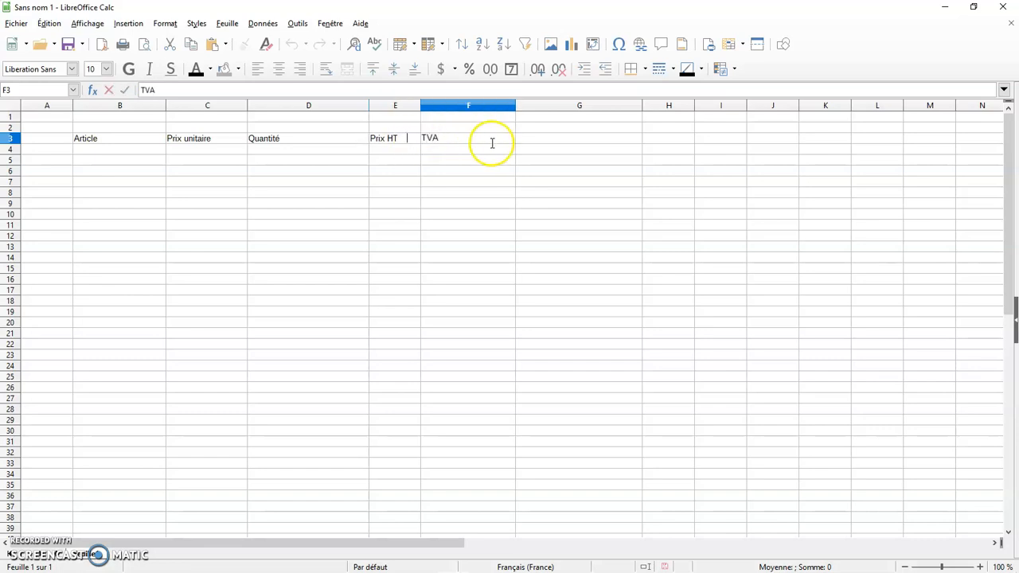
{"action": "double_click", "coordinate": [525, 139]}
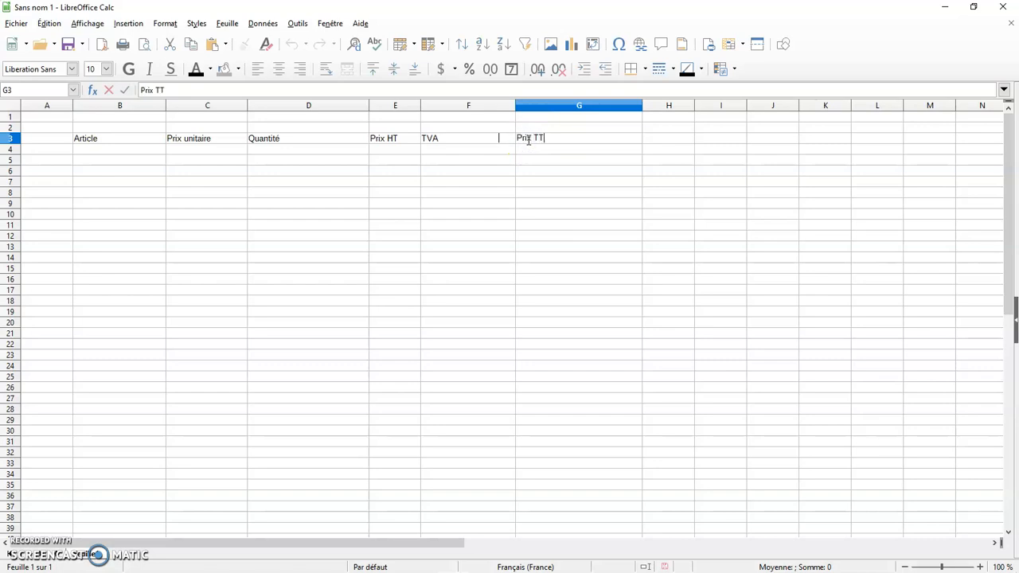
{"action": "left_click", "coordinate": [251, 226]}
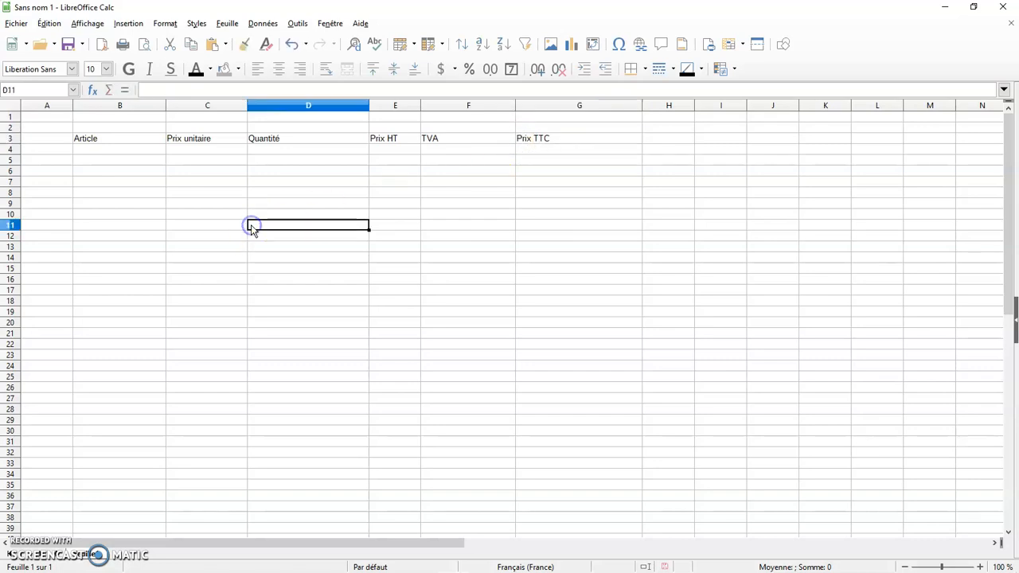
Widen column B and narrow columns C to G to fit their headers more closely.
{"action": "left_click_drag", "start_coordinate": [166, 105], "coordinate": [193, 119]}
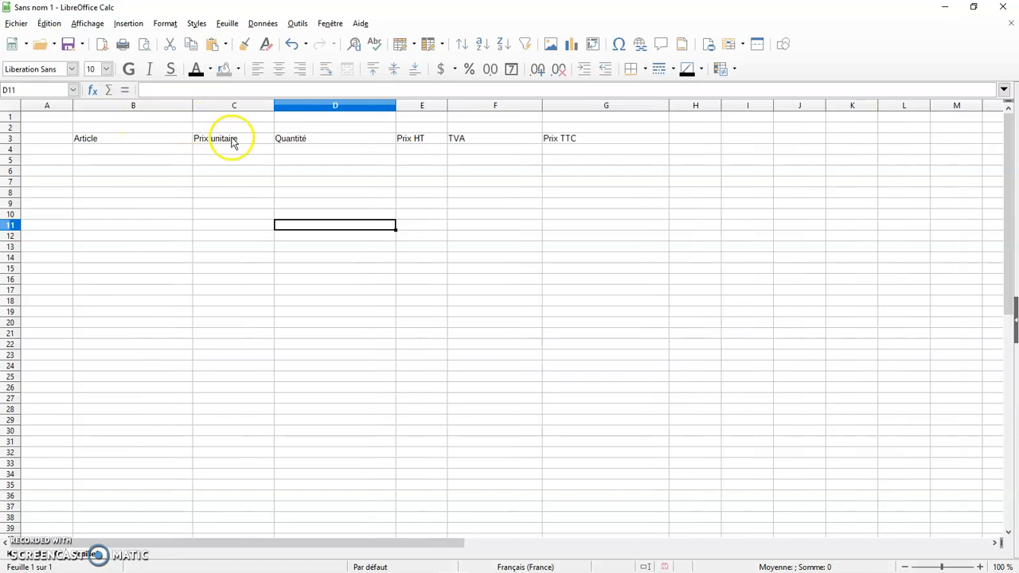
{"action": "left_click_drag", "start_coordinate": [272, 105], "coordinate": [251, 106]}
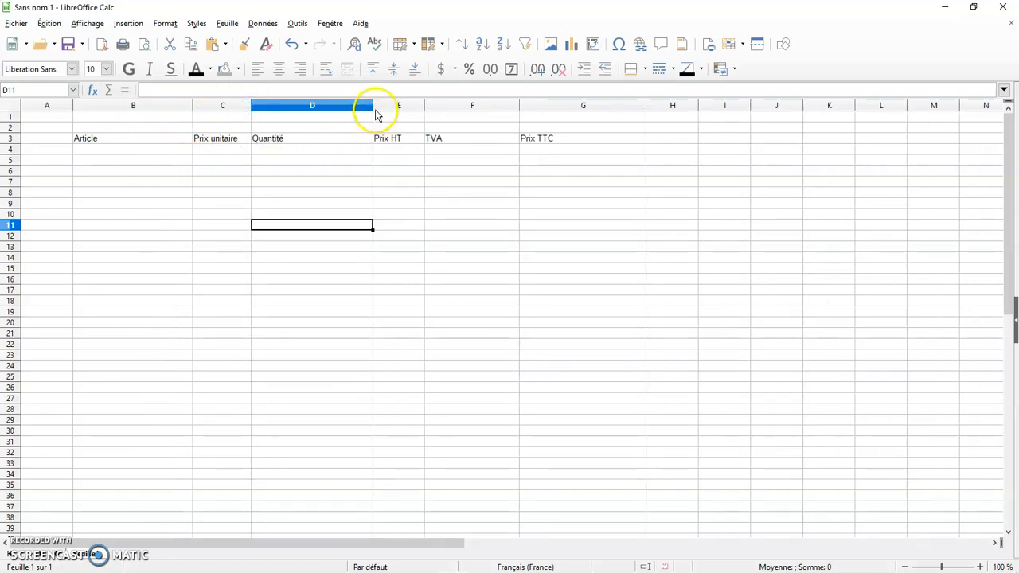
{"action": "left_click_drag", "start_coordinate": [373, 106], "coordinate": [339, 105]}
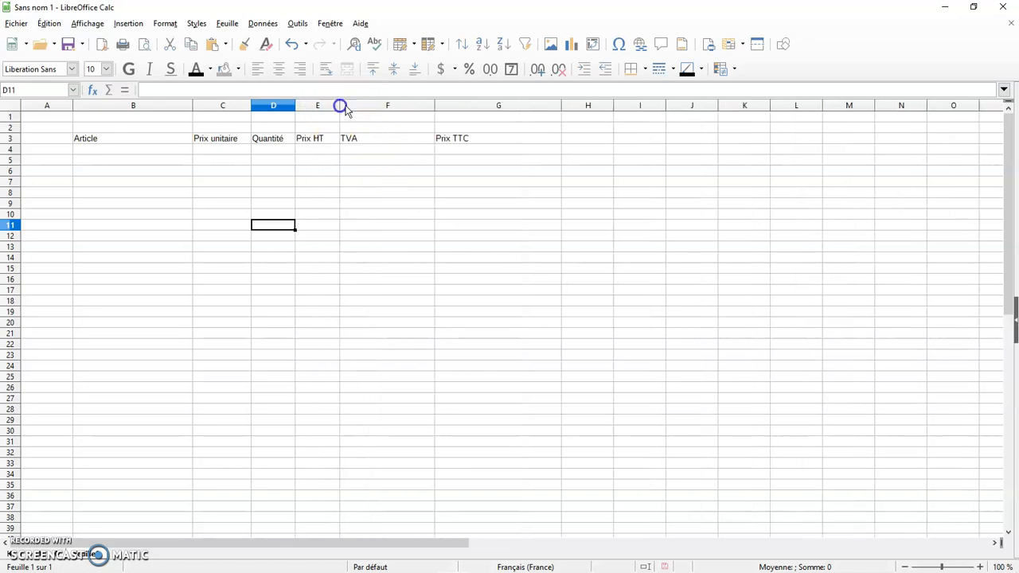
{"action": "left_click_drag", "start_coordinate": [434, 106], "coordinate": [396, 106]}
{"action": "left_click_drag", "start_coordinate": [522, 106], "coordinate": [466, 106]}
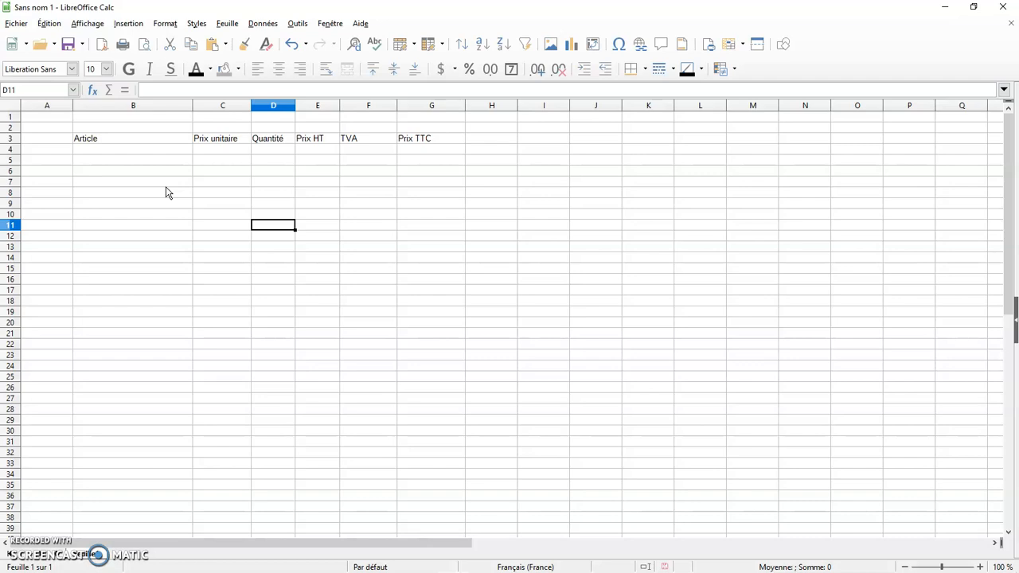
Apply an outer border with horizontal inner lines to the range B3:G15.
{"action": "left_click", "coordinate": [141, 140]}
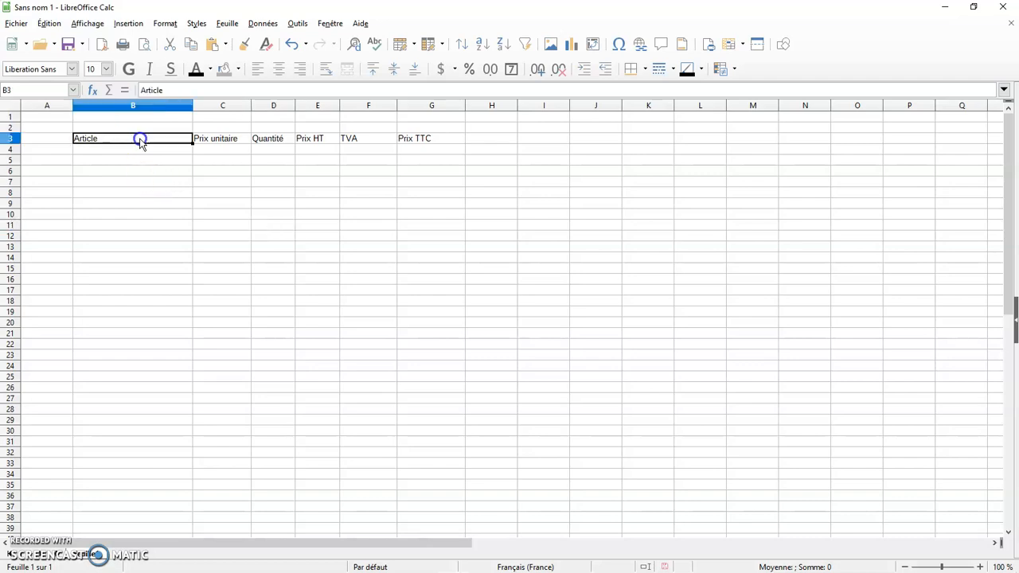
{"action": "left_click_drag", "start_coordinate": [142, 140], "coordinate": [406, 140]}
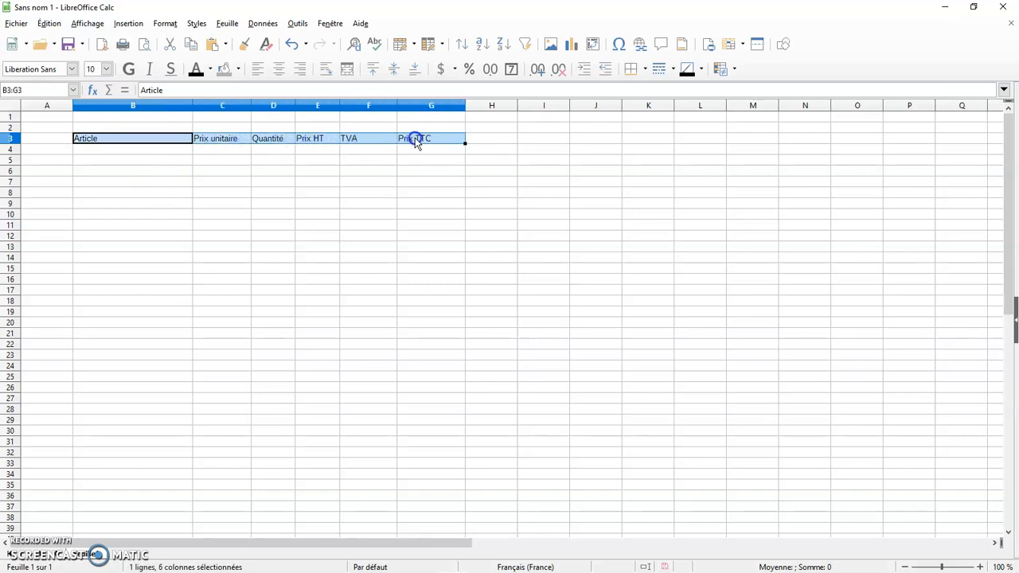
{"action": "left_click", "coordinate": [414, 179]}
{"action": "left_click", "coordinate": [188, 142]}
{"action": "left_click_drag", "start_coordinate": [188, 141], "coordinate": [452, 267]}
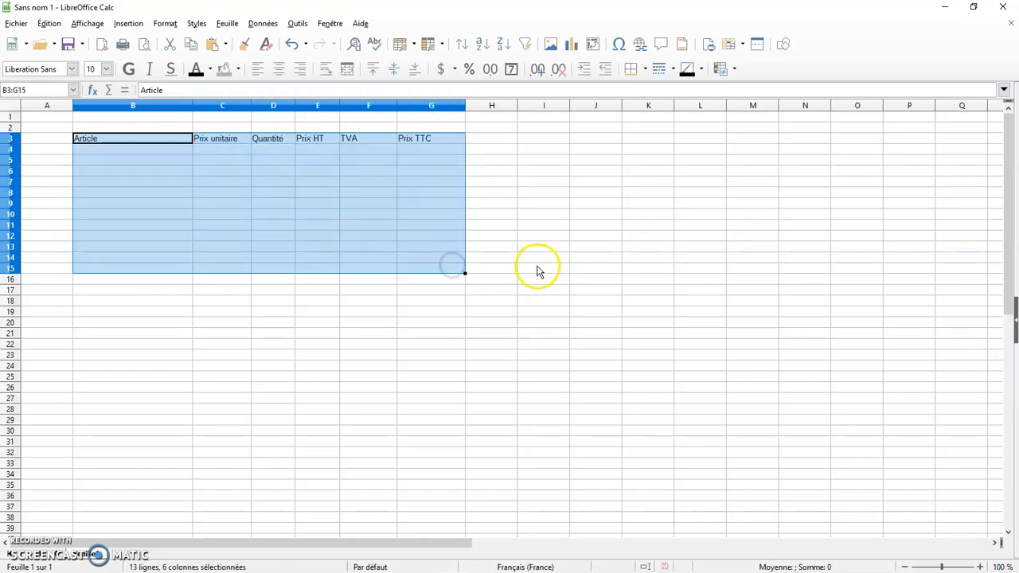
{"action": "left_click", "coordinate": [646, 70]}
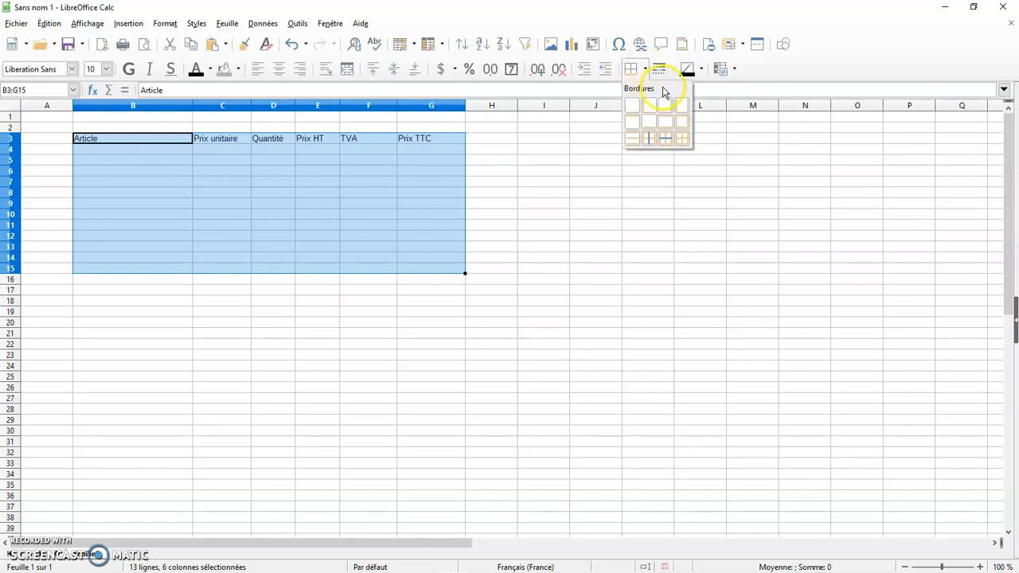
{"action": "left_click", "coordinate": [648, 141]}
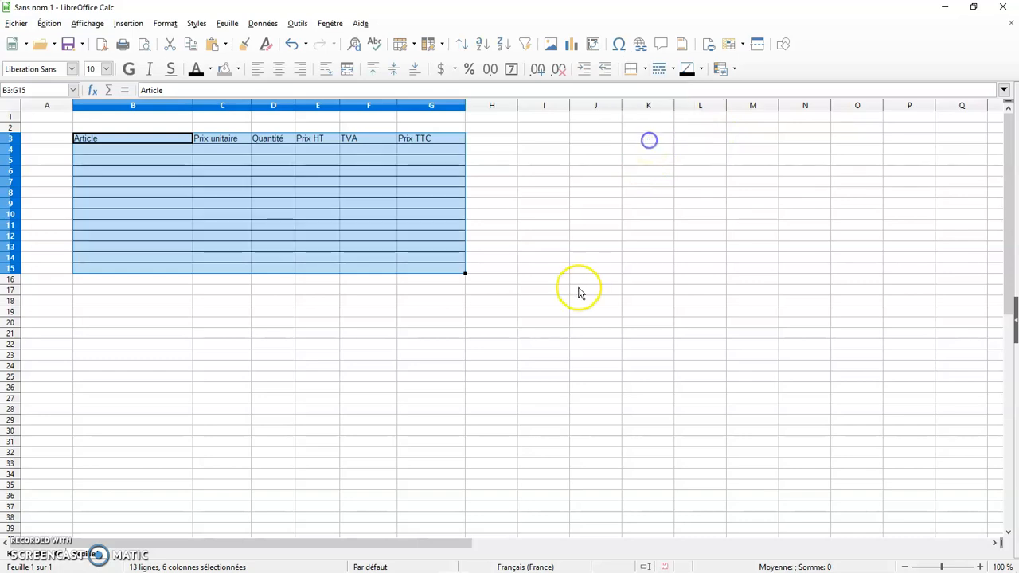
{"action": "left_click", "coordinate": [580, 289]}
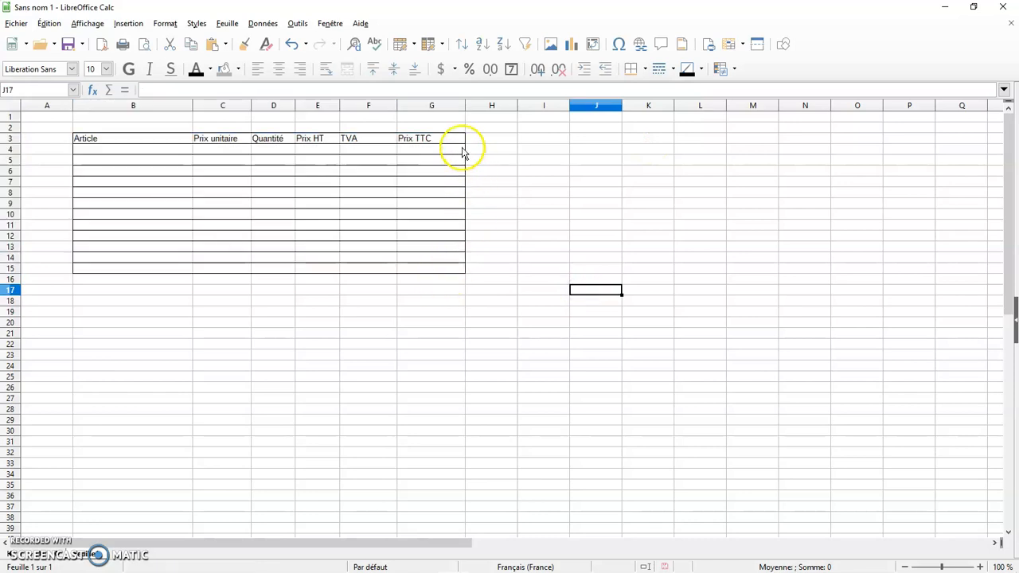
Add an outer border with vertical inner lines to the table range B3:G15.
{"action": "left_click_drag", "start_coordinate": [155, 144], "coordinate": [432, 275]}
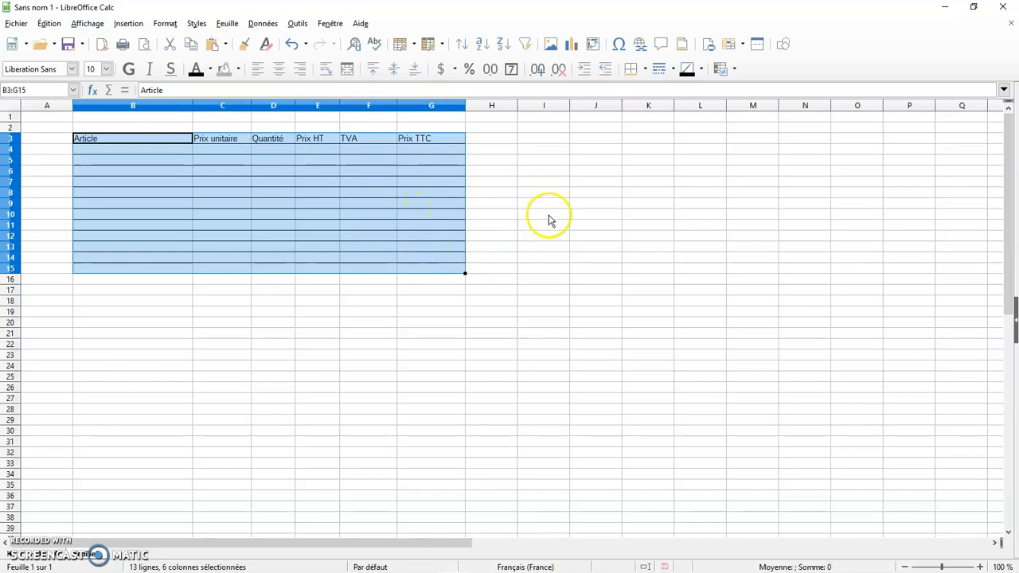
{"action": "left_click", "coordinate": [644, 69]}
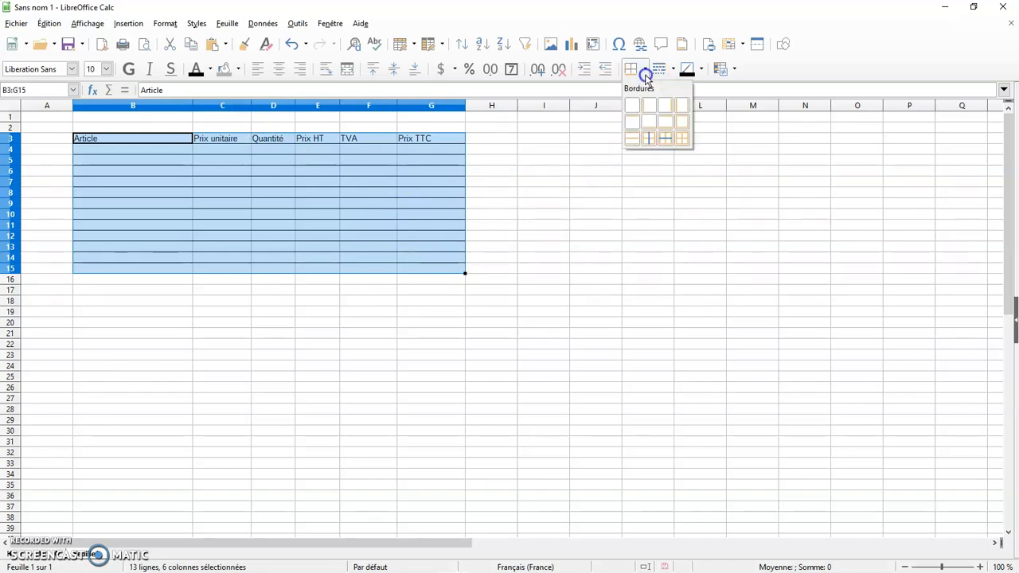
{"action": "left_click", "coordinate": [665, 139]}
{"action": "left_click", "coordinate": [567, 198]}
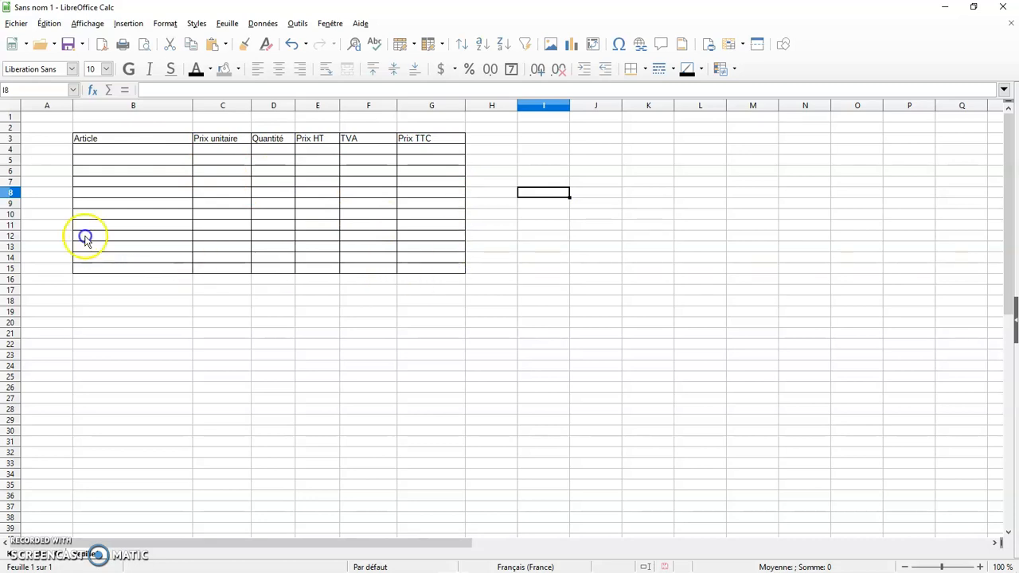
Try twice to switch the range B3:G15 to horizontal border lines only.
{"action": "left_click_drag", "start_coordinate": [95, 142], "coordinate": [465, 261]}
{"action": "left_click", "coordinate": [645, 70]}
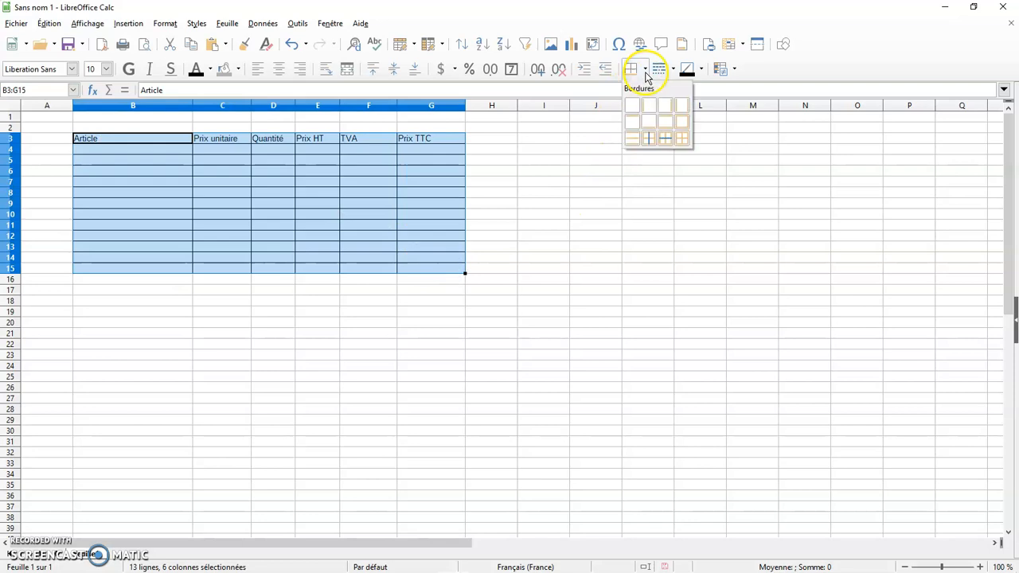
{"action": "left_click", "coordinate": [632, 137]}
{"action": "left_click", "coordinate": [549, 250]}
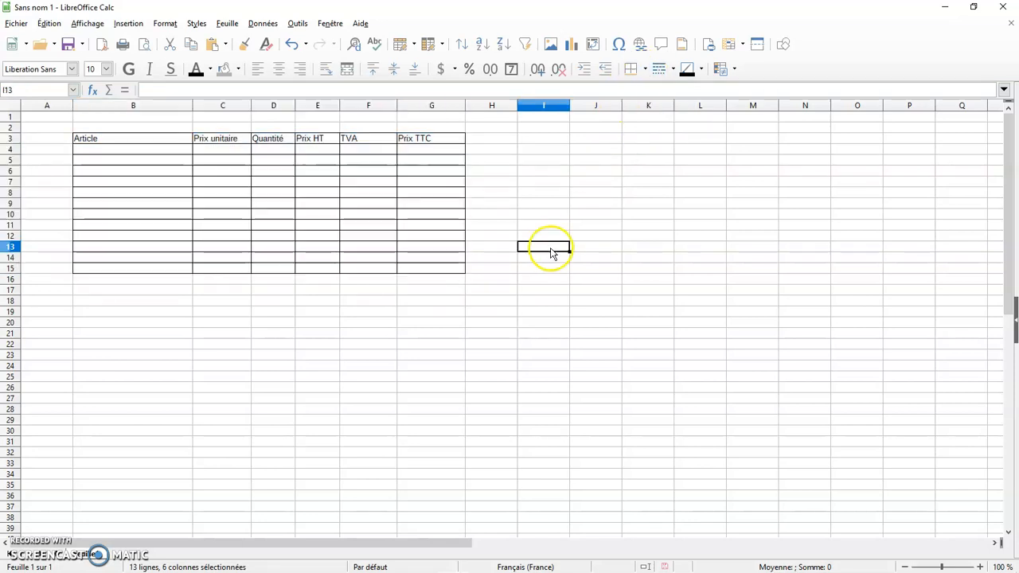
{"action": "left_click_drag", "start_coordinate": [141, 142], "coordinate": [424, 269]}
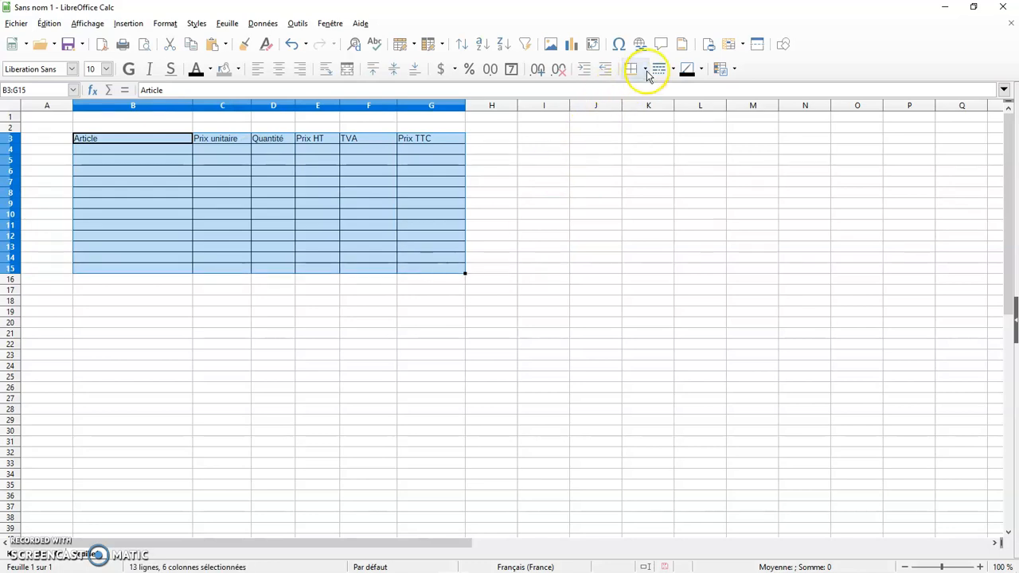
{"action": "left_click", "coordinate": [646, 70]}
{"action": "left_click", "coordinate": [630, 139]}
{"action": "left_click", "coordinate": [512, 216]}
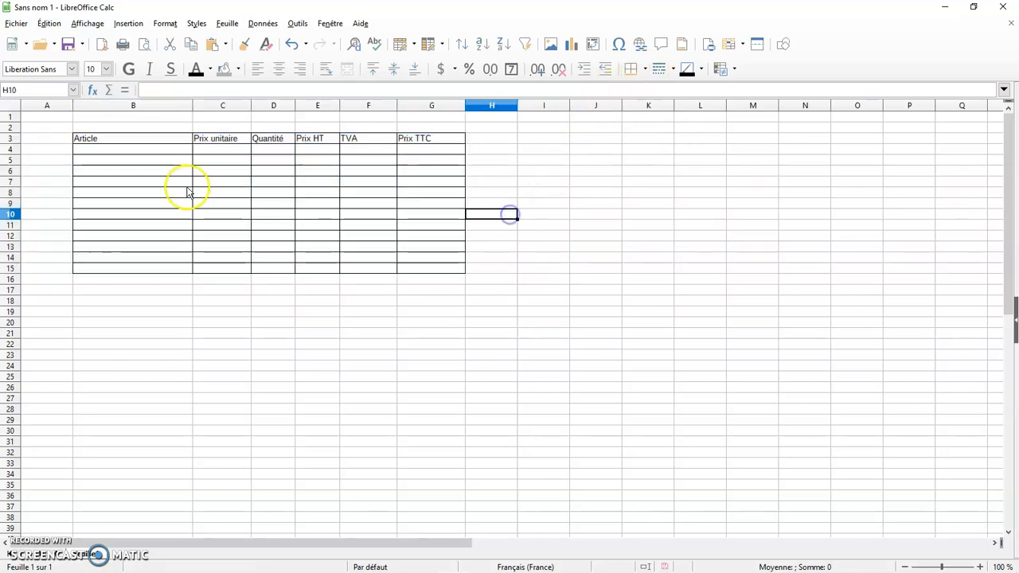
Clear all borders from B3:G15 and apply horizontal lines only, without any vertical lines.
{"action": "left_click_drag", "start_coordinate": [137, 141], "coordinate": [424, 268]}
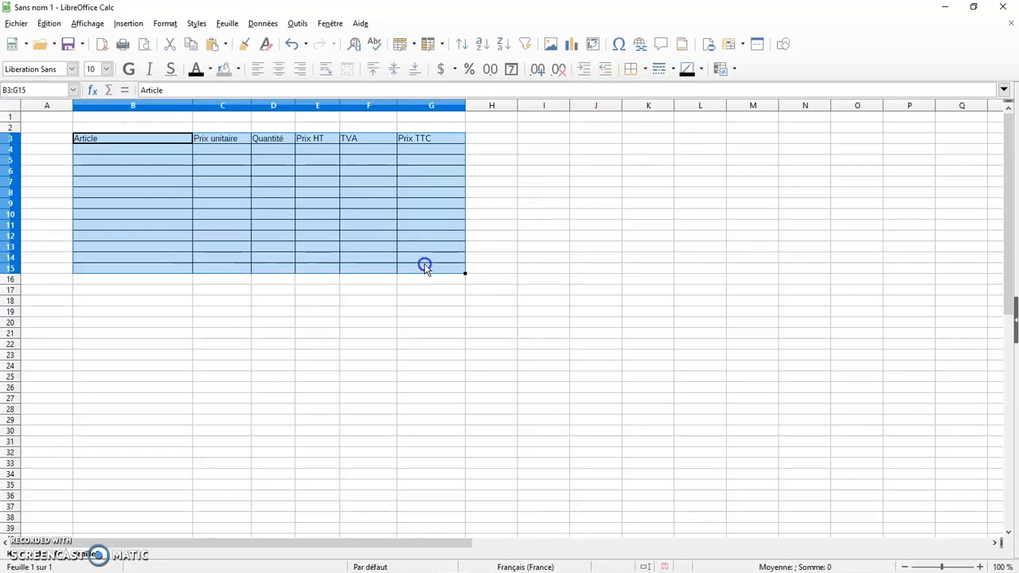
{"action": "left_click", "coordinate": [643, 70]}
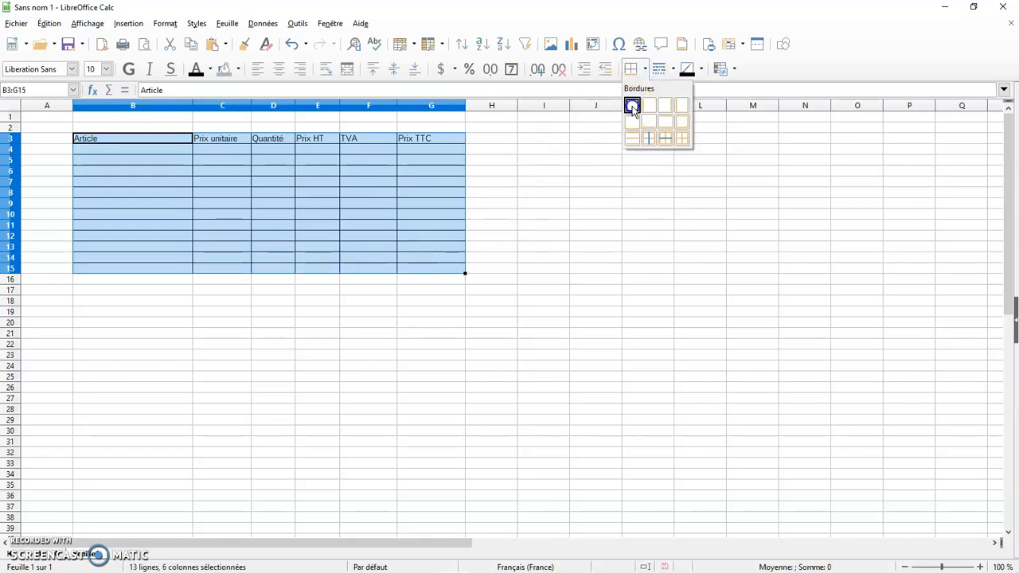
{"action": "left_click", "coordinate": [632, 106]}
{"action": "left_click", "coordinate": [644, 70]}
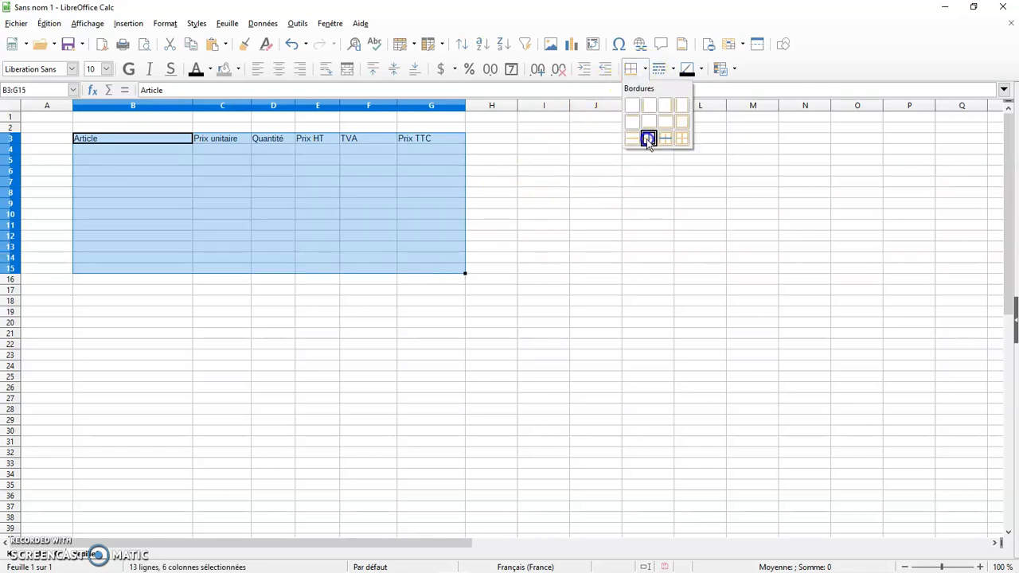
{"action": "left_click", "coordinate": [632, 140]}
{"action": "left_click", "coordinate": [561, 216]}
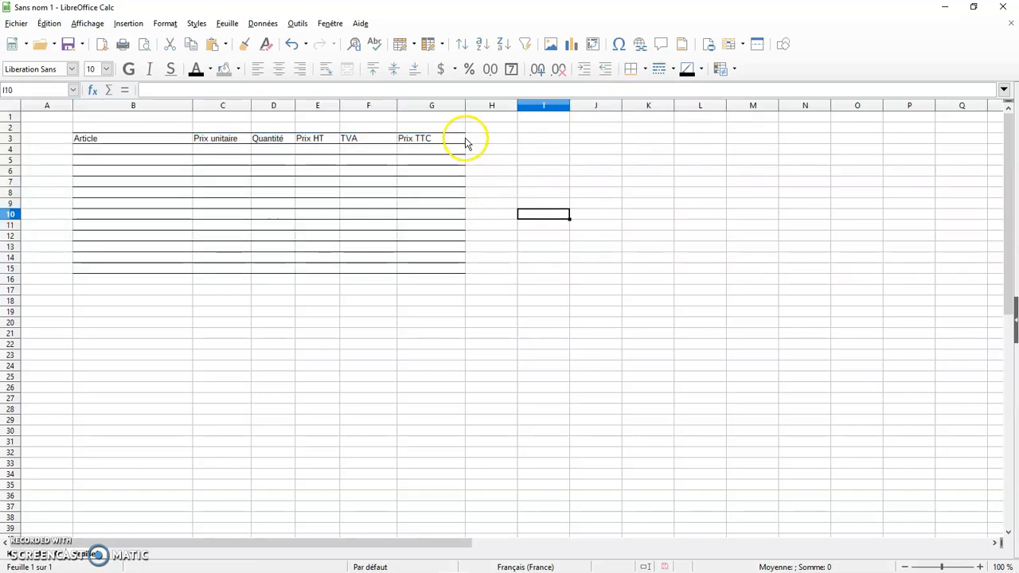
Apply full grid borders, both outer and inner lines, to the table range B3:G15.
{"action": "left_click_drag", "start_coordinate": [106, 138], "coordinate": [436, 269]}
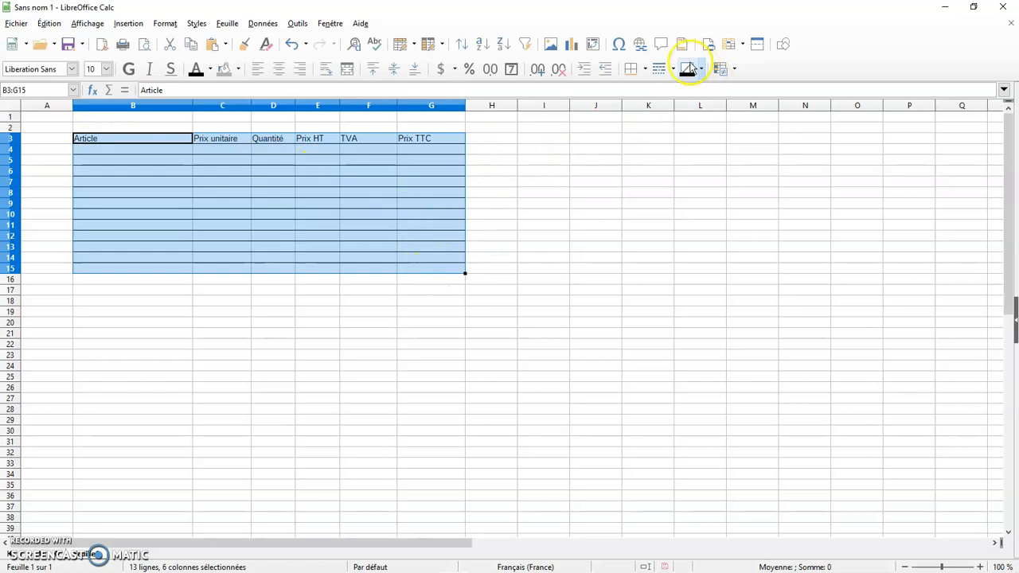
{"action": "left_click", "coordinate": [647, 70]}
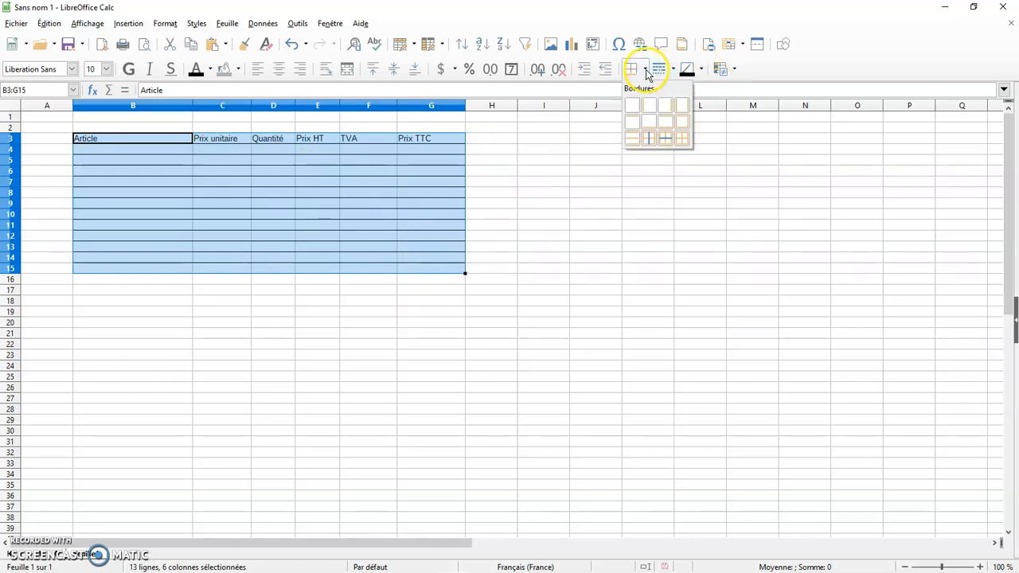
{"action": "left_click", "coordinate": [682, 140]}
{"action": "left_click", "coordinate": [617, 213]}
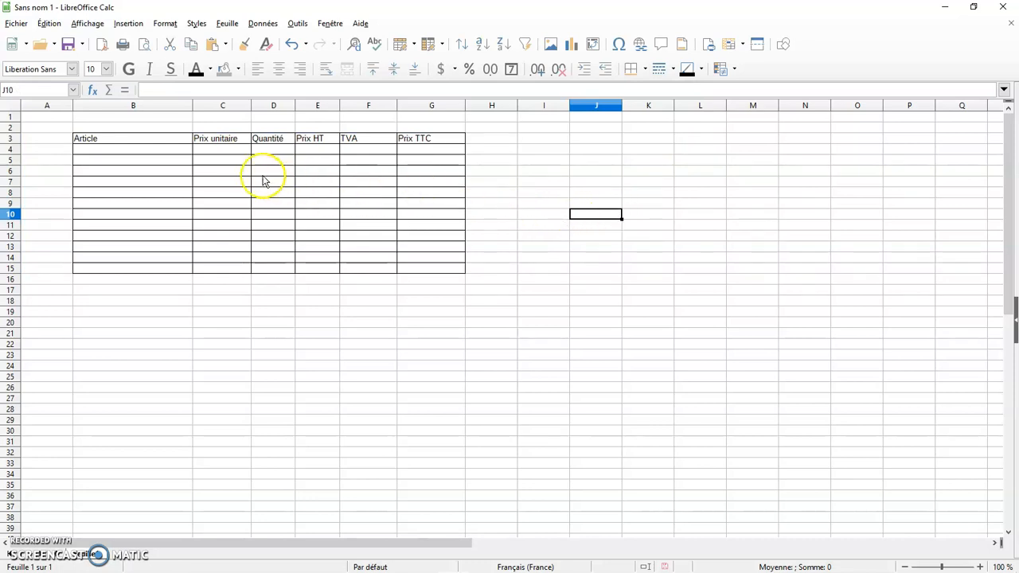
Change the border line style of the table range B3:G15 to dashed.
{"action": "left_click_drag", "start_coordinate": [179, 140], "coordinate": [438, 268]}
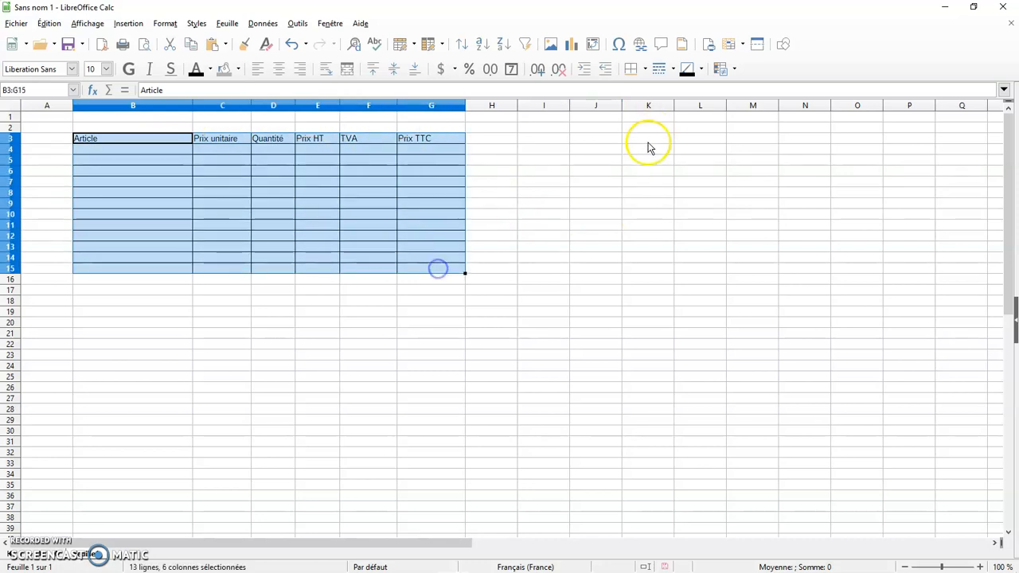
{"action": "left_click", "coordinate": [674, 71]}
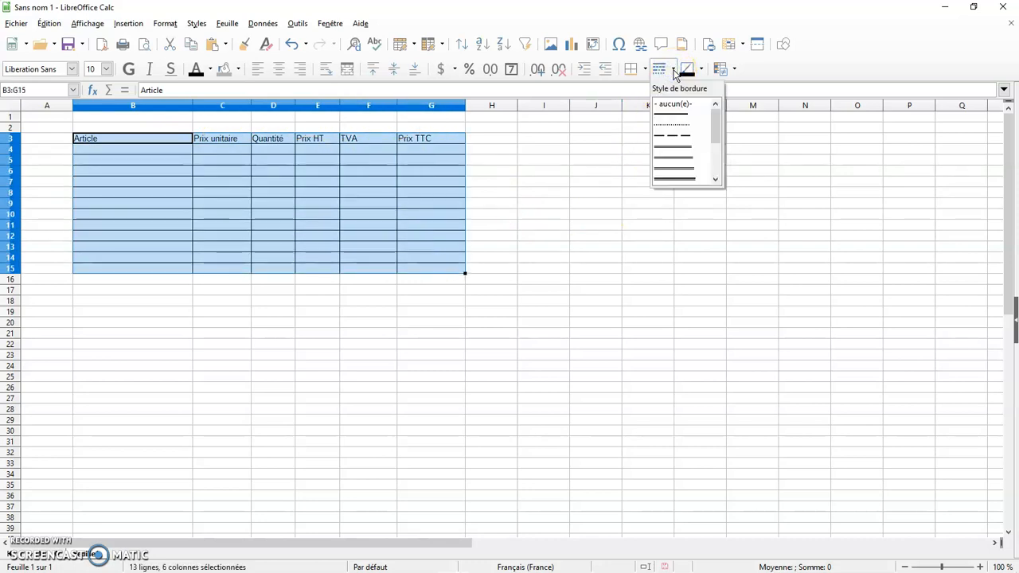
{"action": "left_click", "coordinate": [673, 137]}
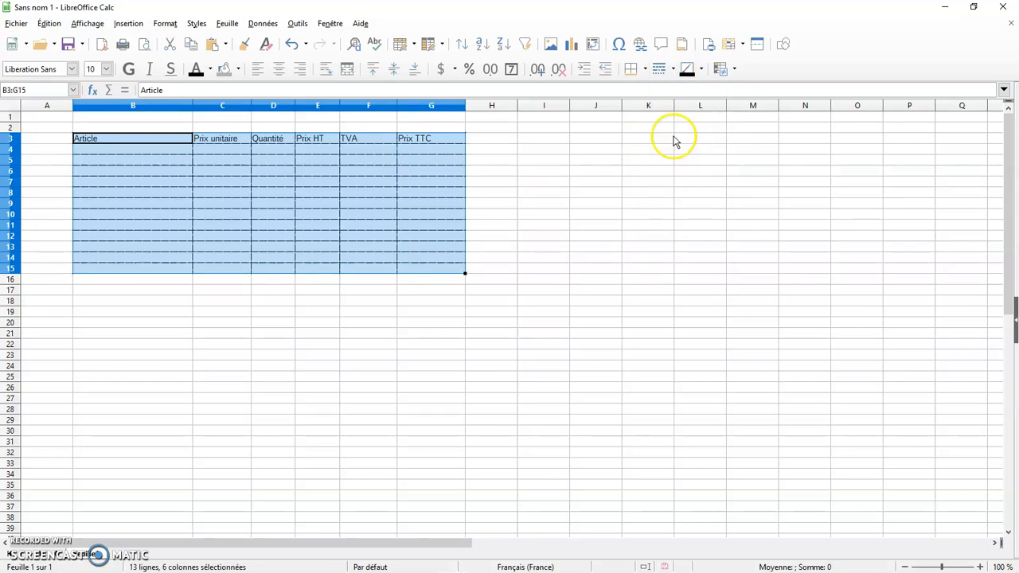
{"action": "left_click", "coordinate": [587, 199]}
Set the border line style of the table range B3:G15 back to a thin solid line.
{"action": "left_click_drag", "start_coordinate": [178, 142], "coordinate": [407, 204]}
{"action": "left_click_drag", "start_coordinate": [437, 268], "coordinate": [437, 271]}
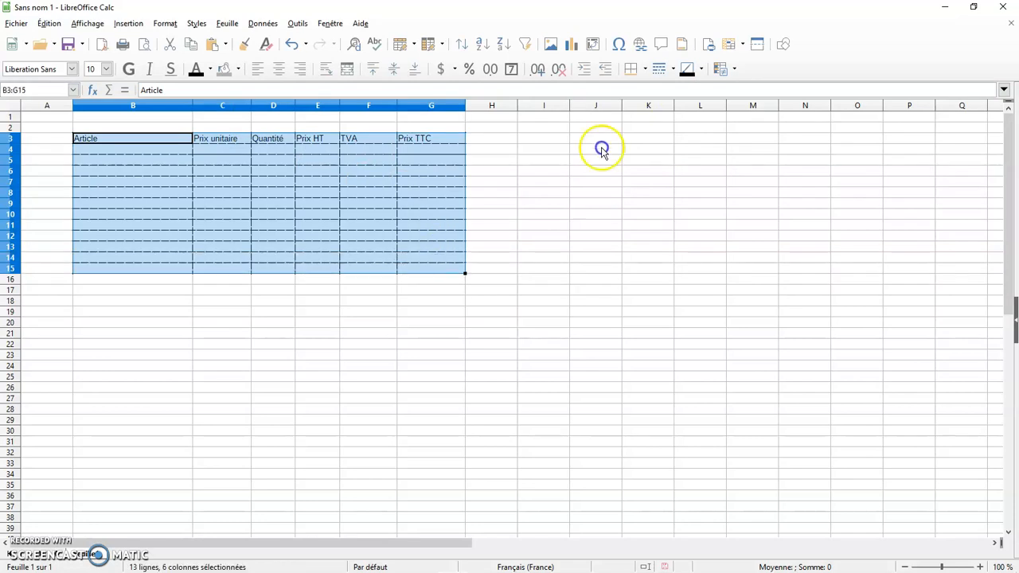
{"action": "left_click", "coordinate": [671, 70]}
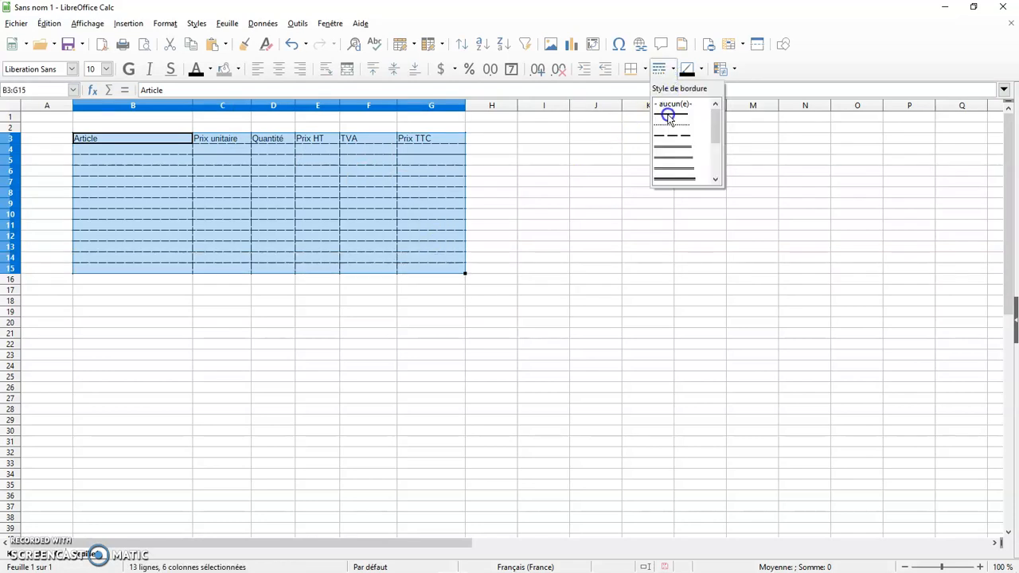
{"action": "left_click", "coordinate": [668, 114]}
{"action": "left_click", "coordinate": [673, 70]}
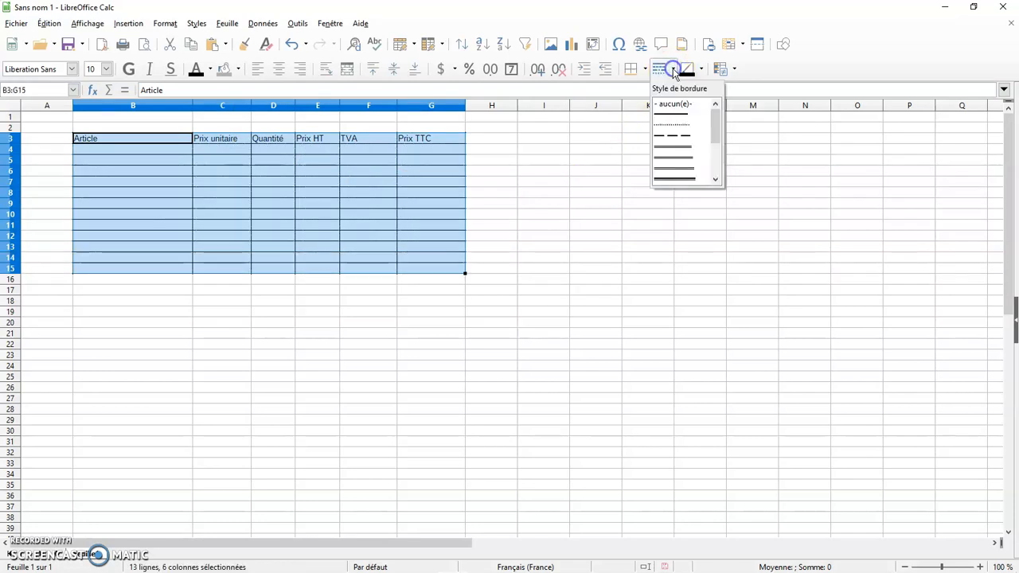
{"action": "left_click", "coordinate": [673, 115]}
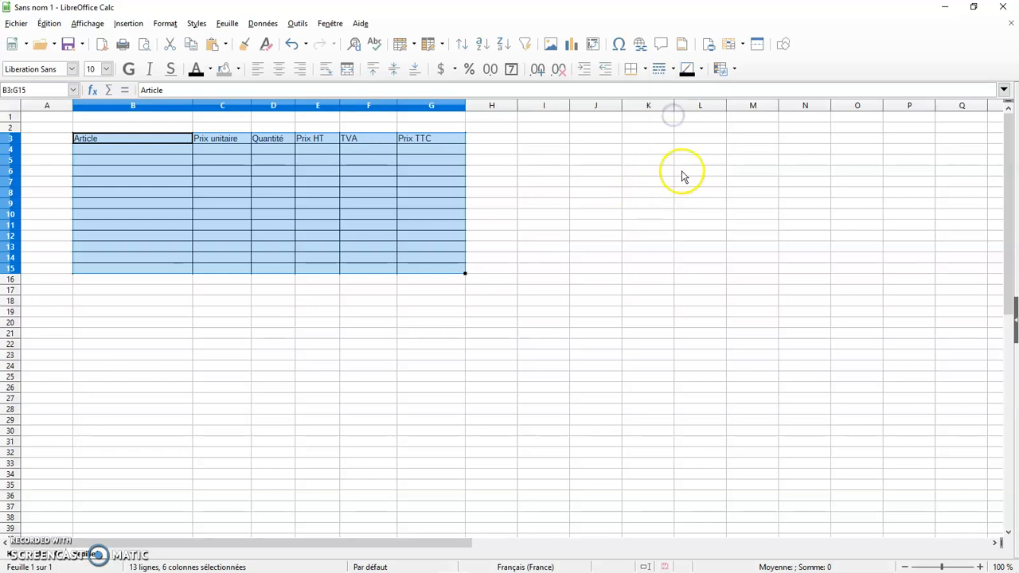
Change the border colour of the table range B3:G15 to red.
{"action": "left_click", "coordinate": [701, 70]}
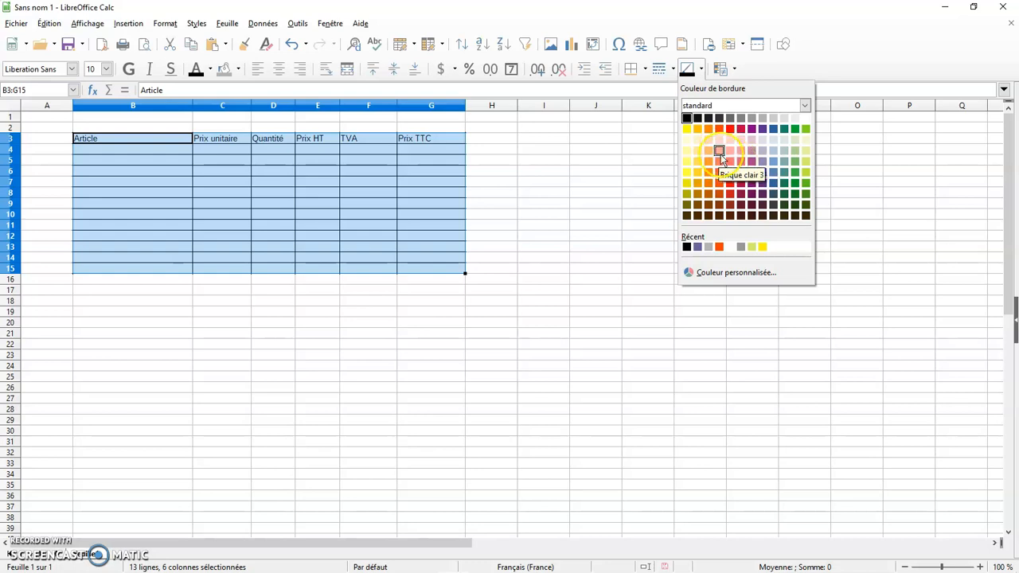
{"action": "left_click", "coordinate": [728, 129]}
{"action": "left_click", "coordinate": [587, 226]}
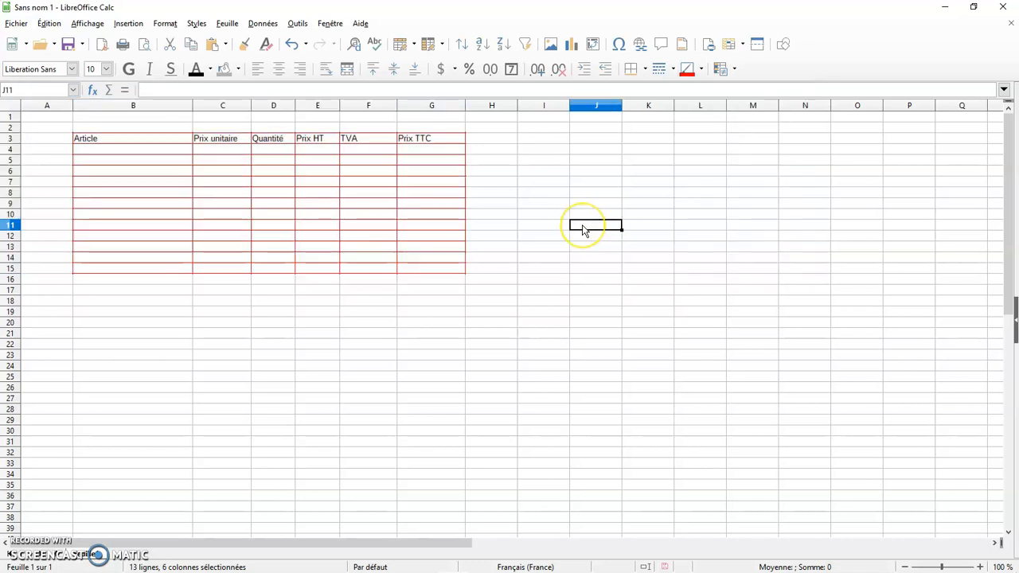
Set the border colour of the table range B3:G15 back to black (Noir).
{"action": "left_click_drag", "start_coordinate": [178, 140], "coordinate": [436, 270]}
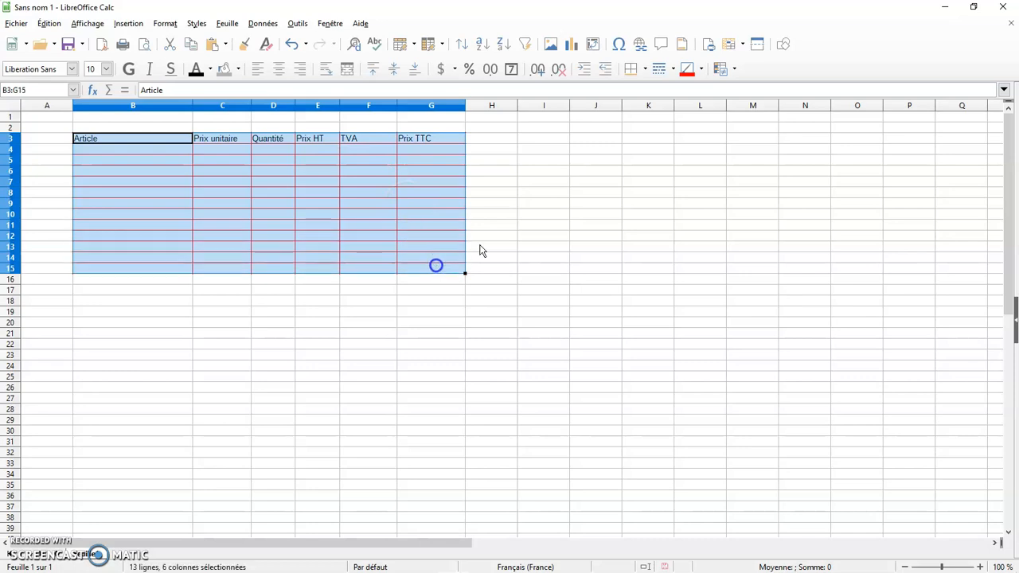
{"action": "left_click", "coordinate": [701, 69]}
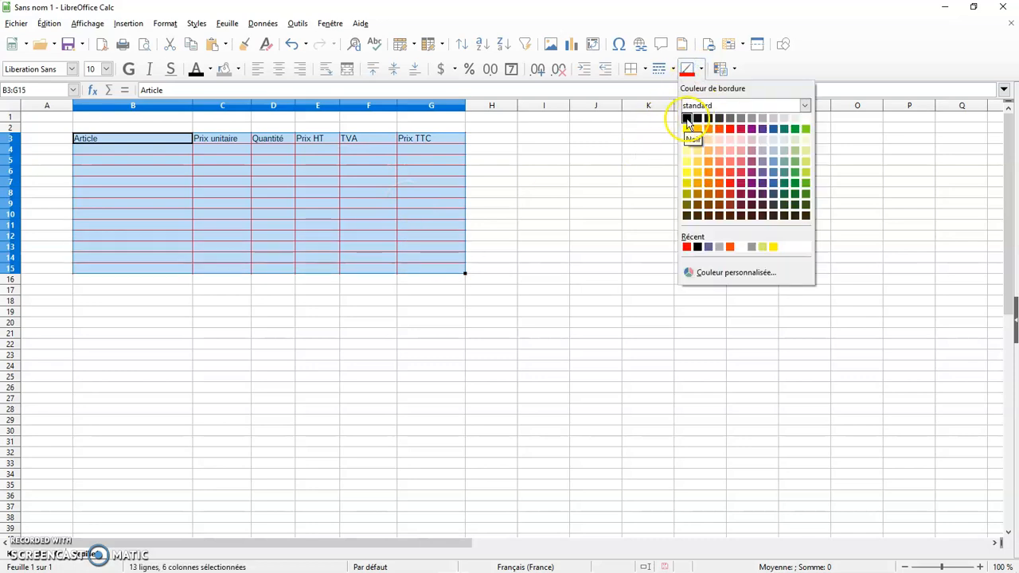
{"action": "left_click", "coordinate": [686, 119]}
{"action": "left_click", "coordinate": [565, 194]}
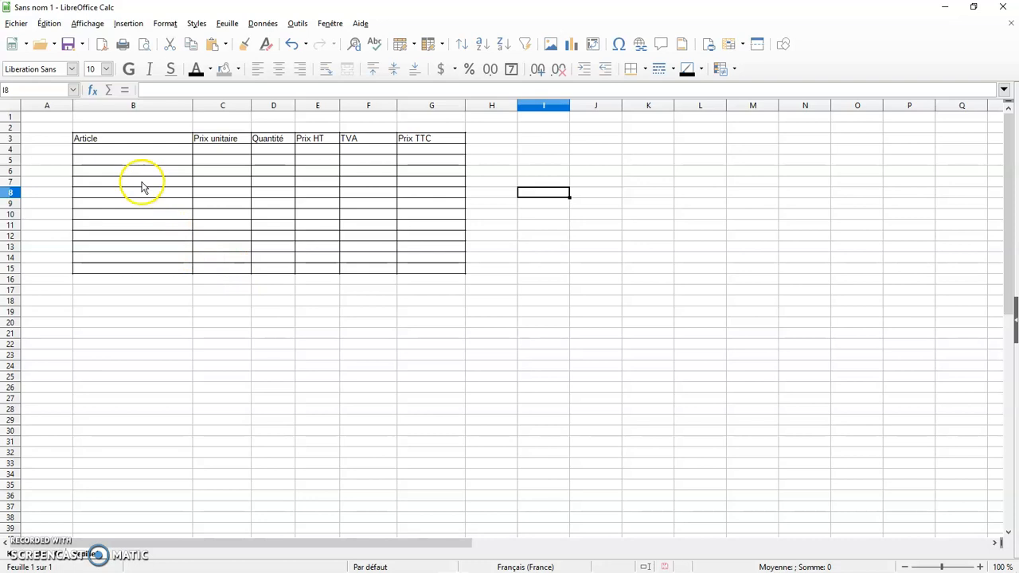
Change the font of the header row B3:G3 to Comic Sans MS.
{"action": "left_click_drag", "start_coordinate": [141, 141], "coordinate": [426, 145]}
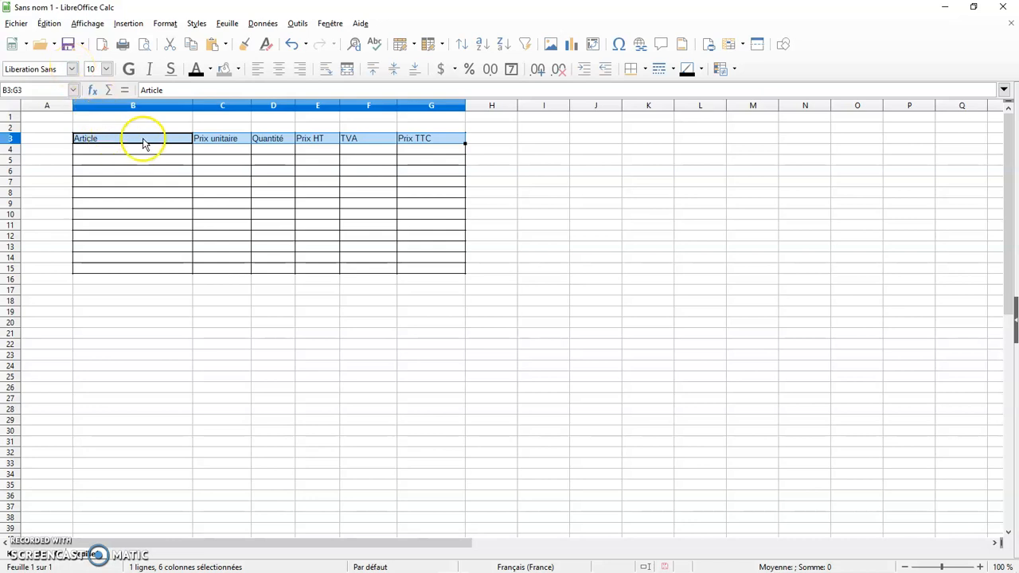
{"action": "left_click", "coordinate": [73, 71]}
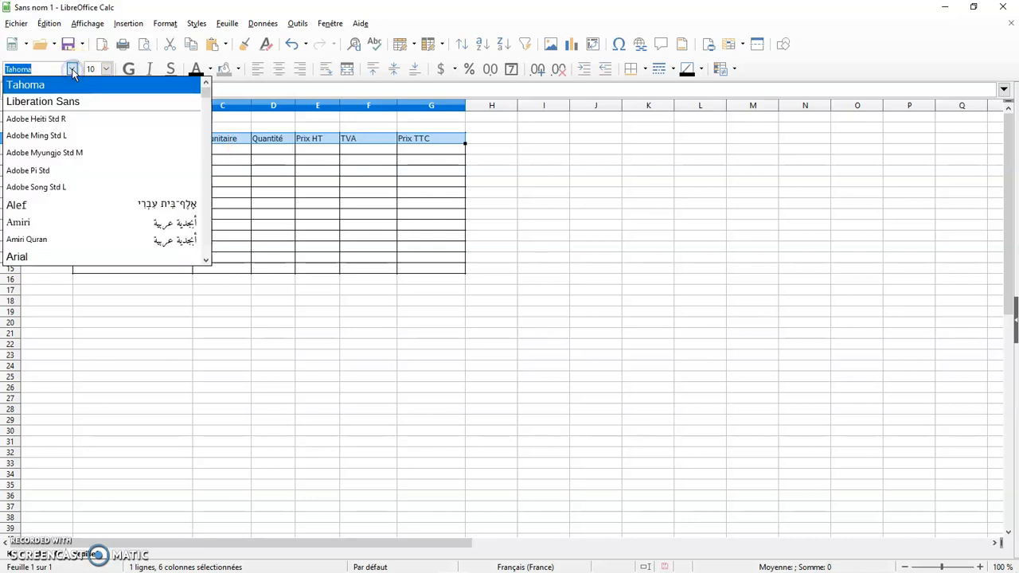
{"action": "scroll", "coordinate": [80, 136], "scroll_direction": "down", "scroll_amount": 9}
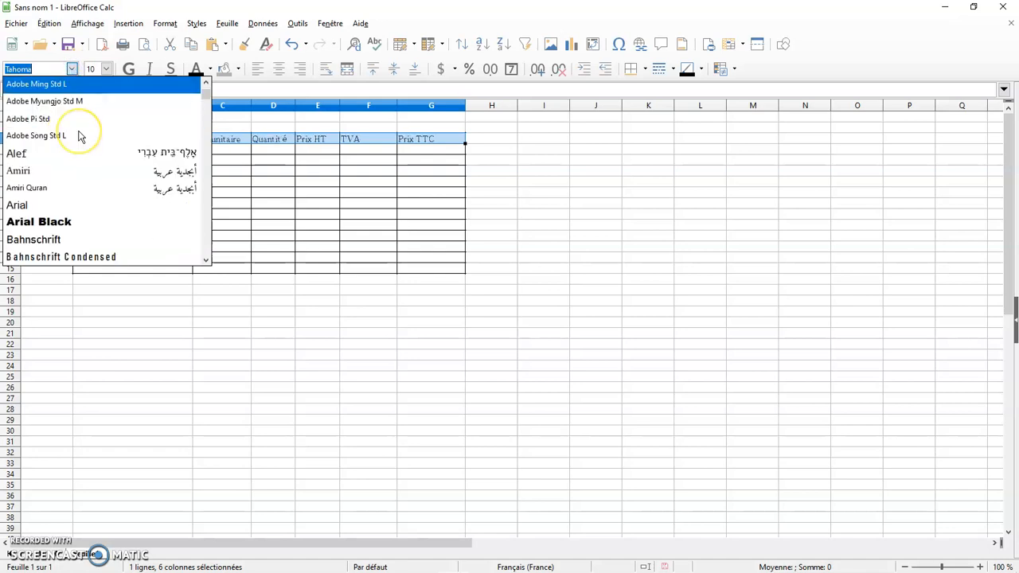
{"action": "scroll", "coordinate": [80, 136], "scroll_direction": "down", "scroll_amount": 3}
{"action": "scroll", "coordinate": [80, 136], "scroll_direction": "up", "scroll_amount": 12}
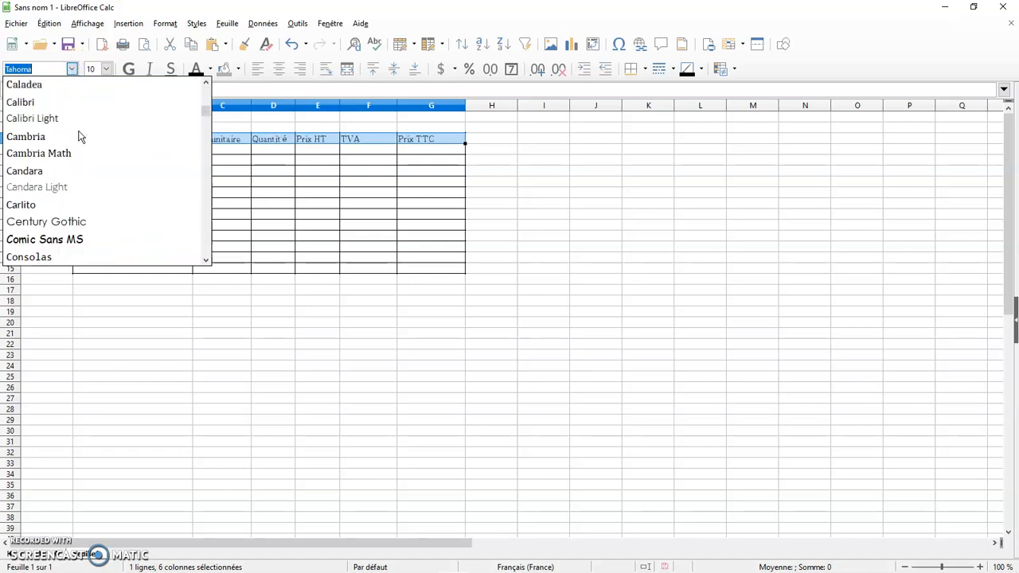
{"action": "key", "text": "Up"}
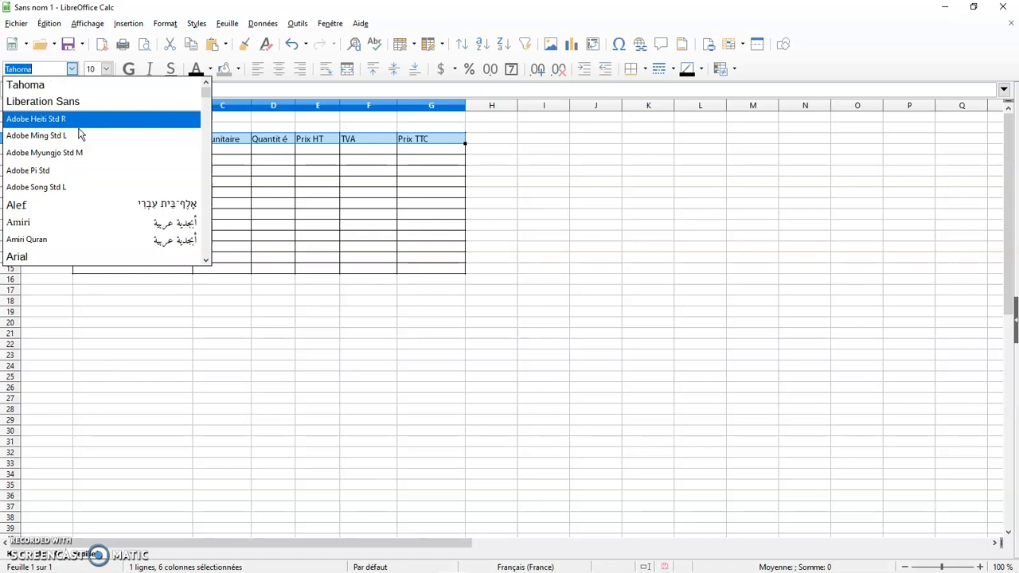
{"action": "type", "text": "co"}
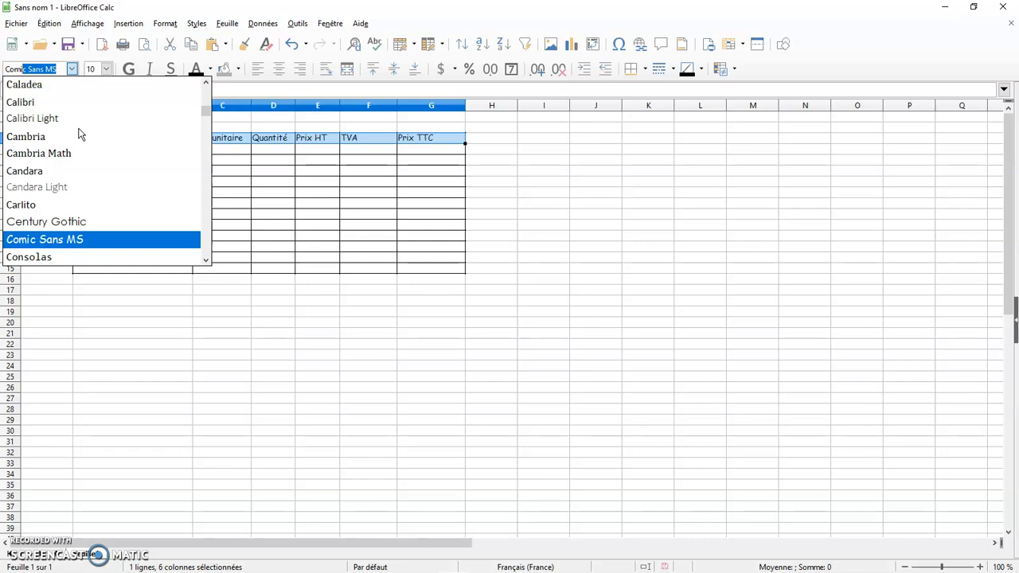
{"action": "left_click", "coordinate": [75, 240]}
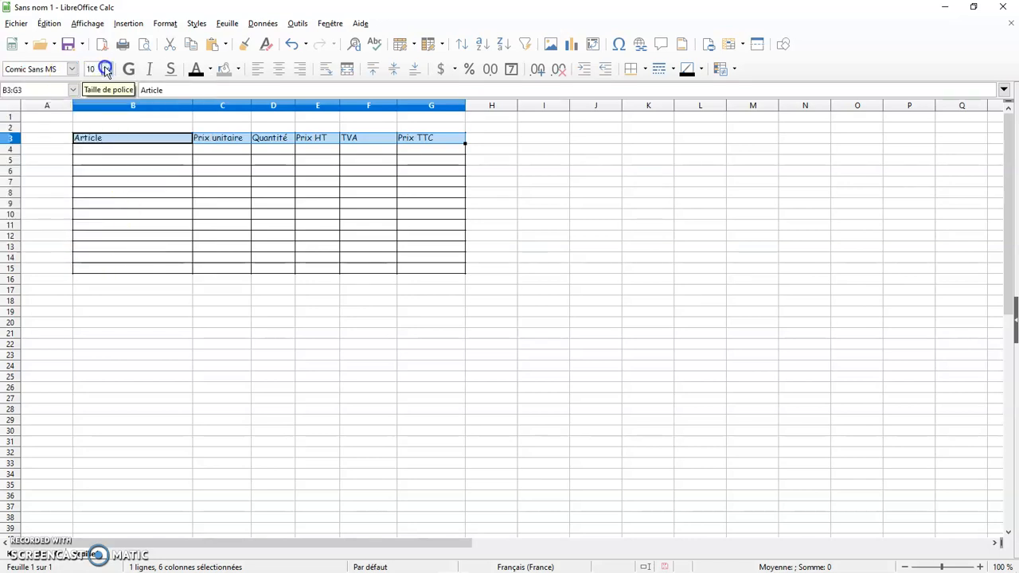
Set the header row B3:G3 to font size 14 and make its text bold.
{"action": "left_click", "coordinate": [106, 70]}
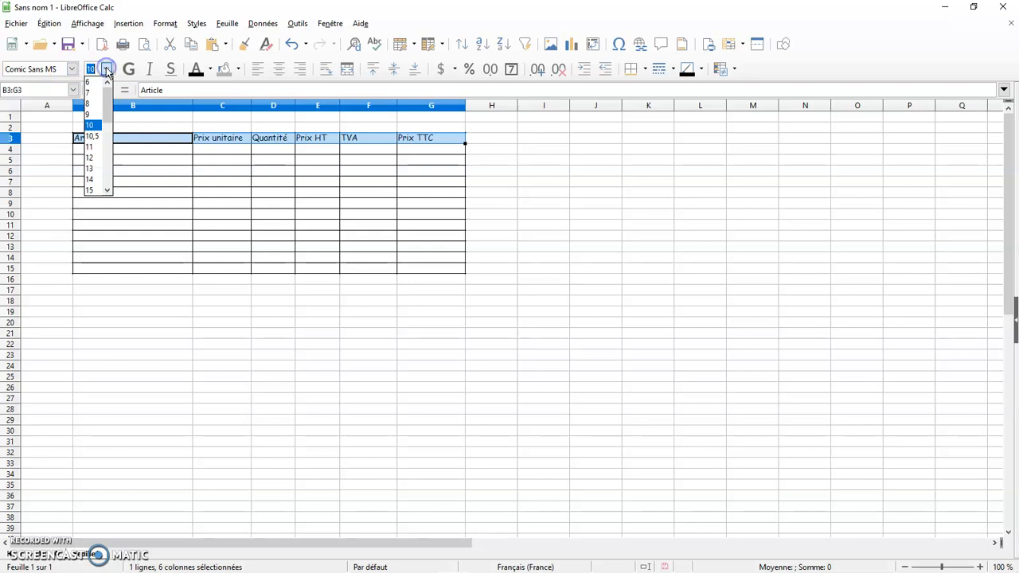
{"action": "left_click", "coordinate": [95, 180]}
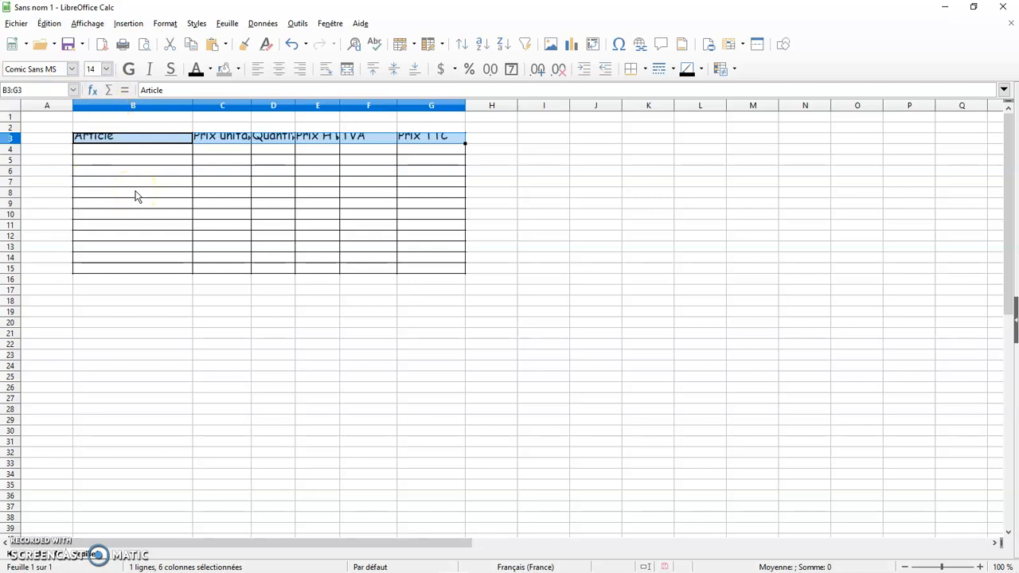
{"action": "left_click", "coordinate": [134, 73]}
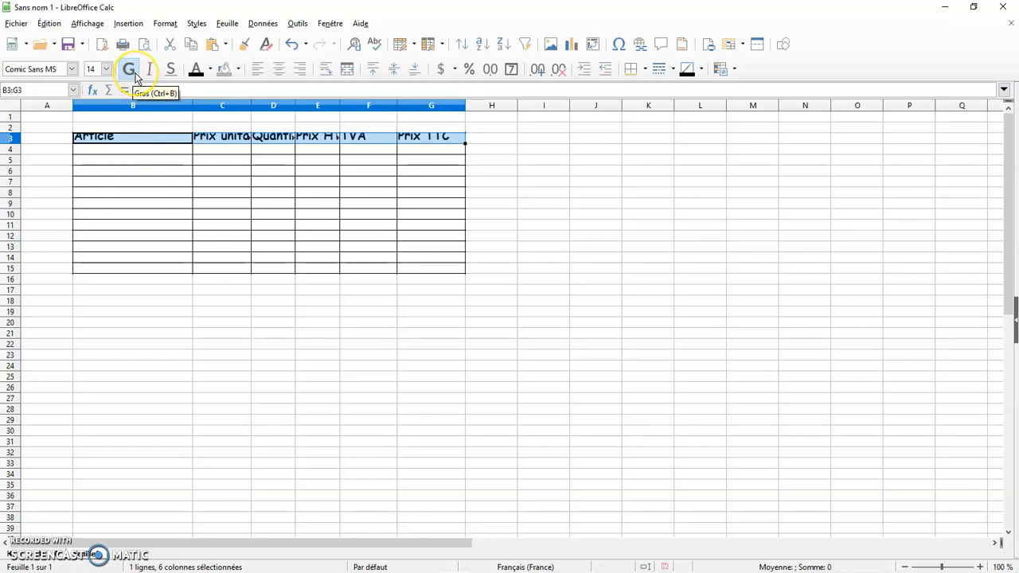
{"action": "left_click", "coordinate": [151, 74]}
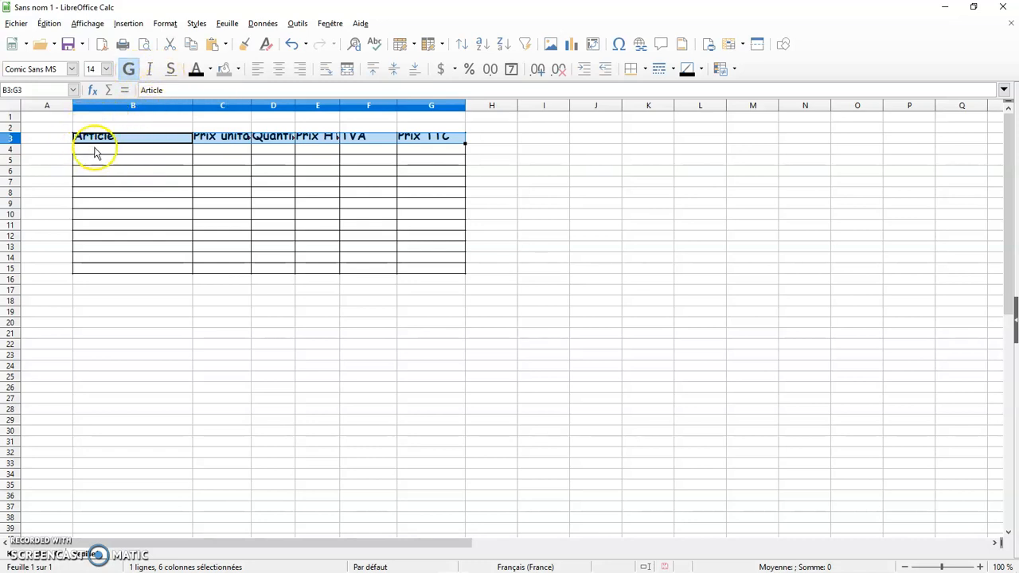
Fill the header row B3:G3 with a grey background colour.
{"action": "left_click", "coordinate": [237, 71]}
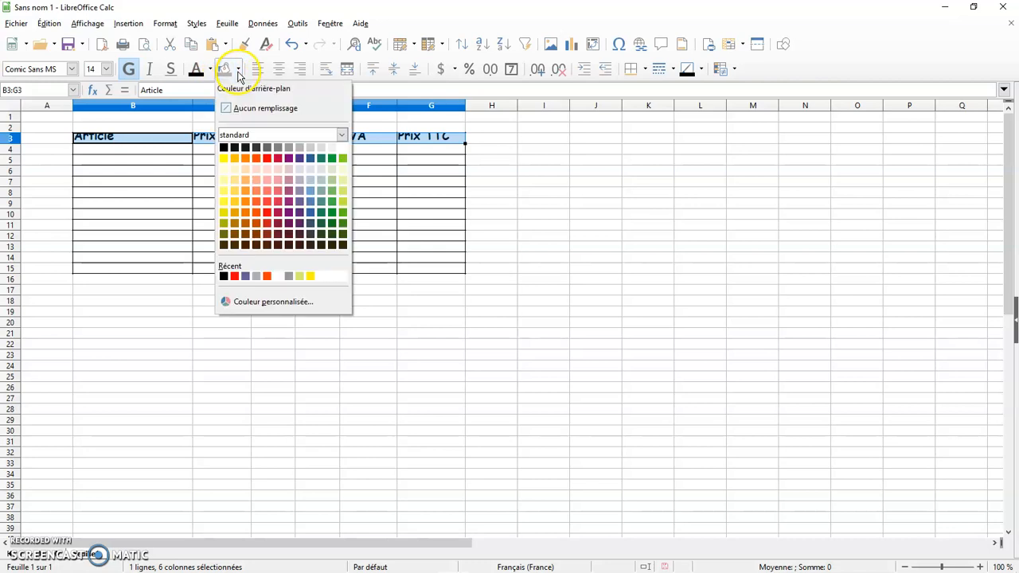
{"action": "left_click", "coordinate": [300, 149]}
{"action": "left_click", "coordinate": [570, 207]}
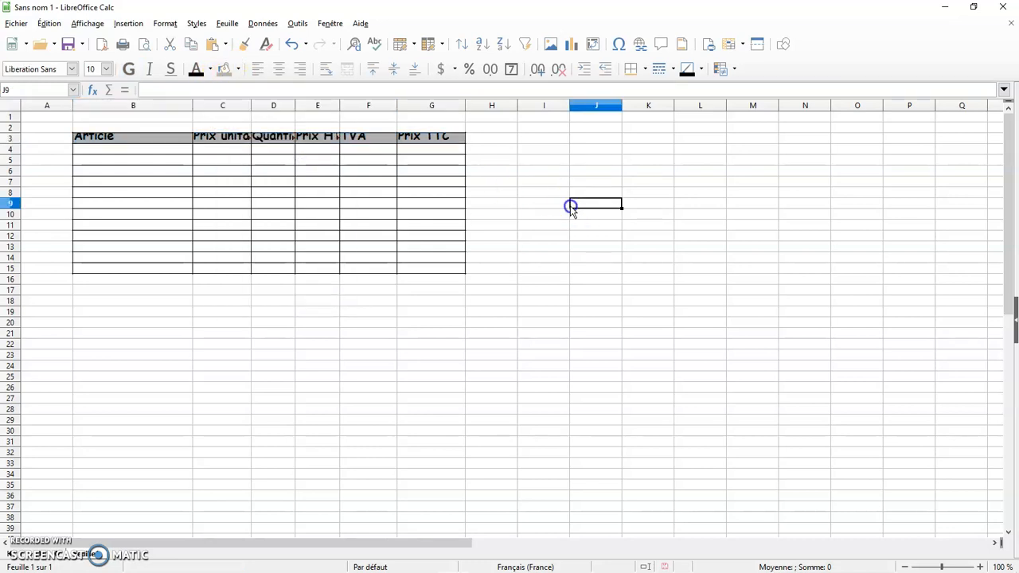
{"action": "left_click", "coordinate": [102, 144]}
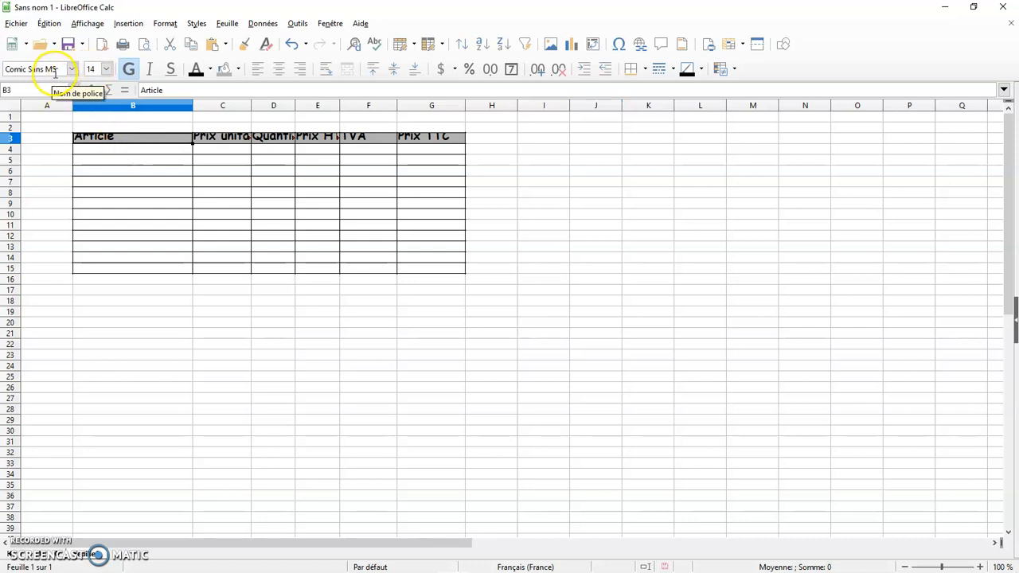
{"action": "left_click", "coordinate": [45, 160]}
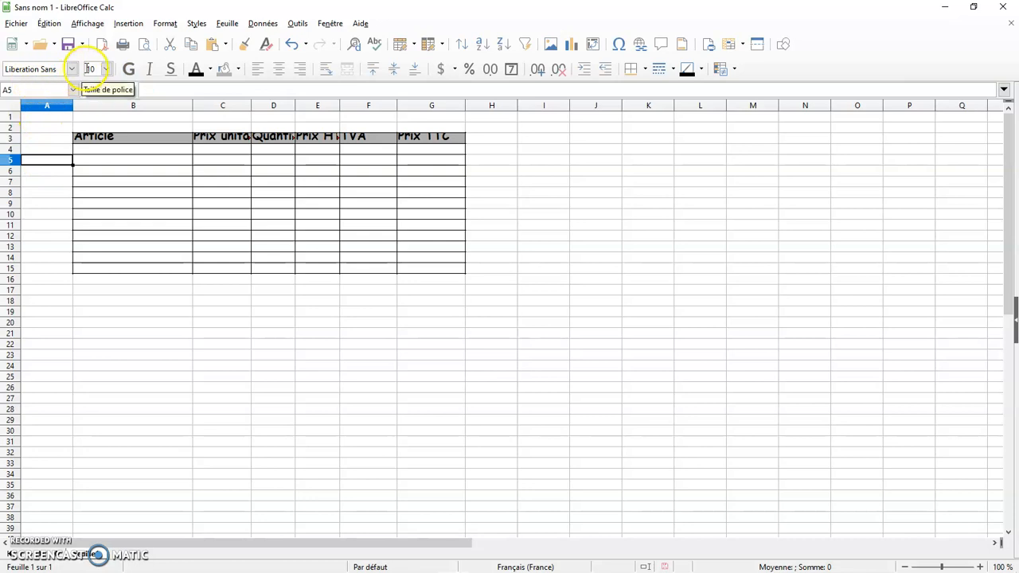
{"action": "left_click_drag", "start_coordinate": [130, 141], "coordinate": [403, 140]}
{"action": "left_click", "coordinate": [240, 205]}
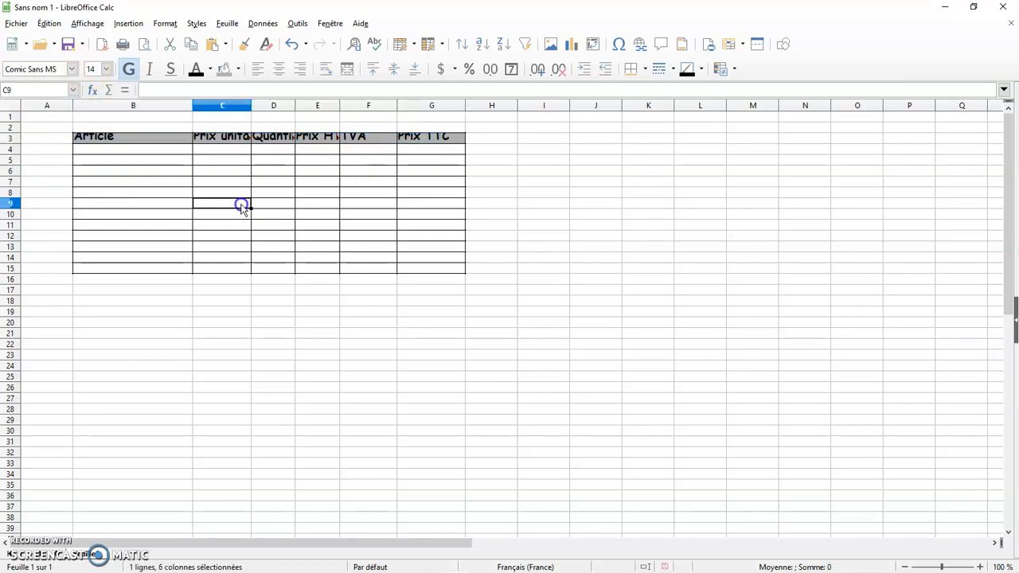
Increase the height of row 3 so the enlarged header text fits completely.
{"action": "left_click", "coordinate": [136, 142]}
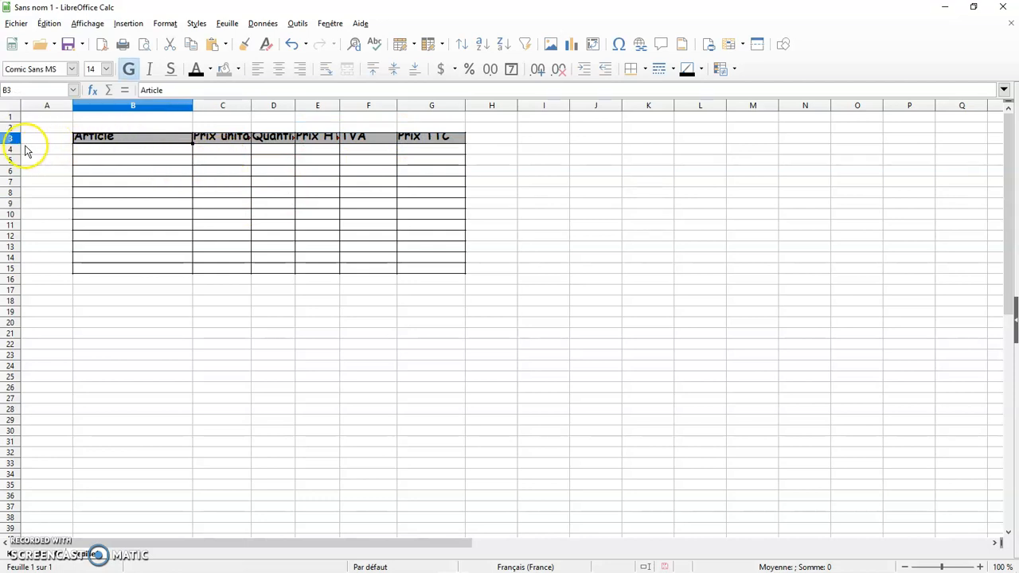
{"action": "mouse_move", "coordinate": [14, 143]}
{"action": "left_mouse_down"}
{"action": "mouse_move", "coordinate": [14, 178]}
{"action": "mouse_move", "coordinate": [16, 144]}
{"action": "left_mouse_up"}
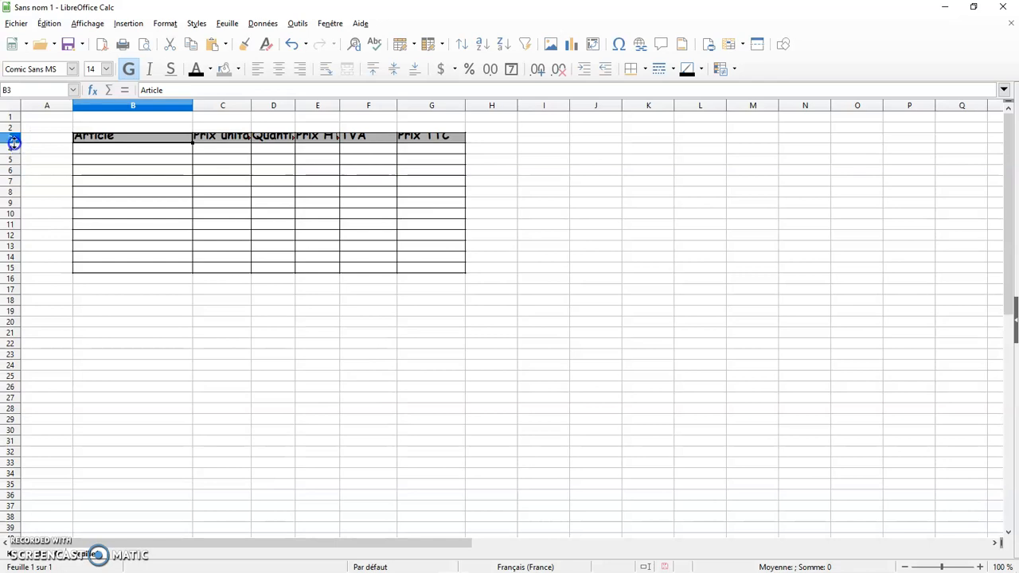
{"action": "left_click_drag", "start_coordinate": [15, 141], "coordinate": [14, 146]}
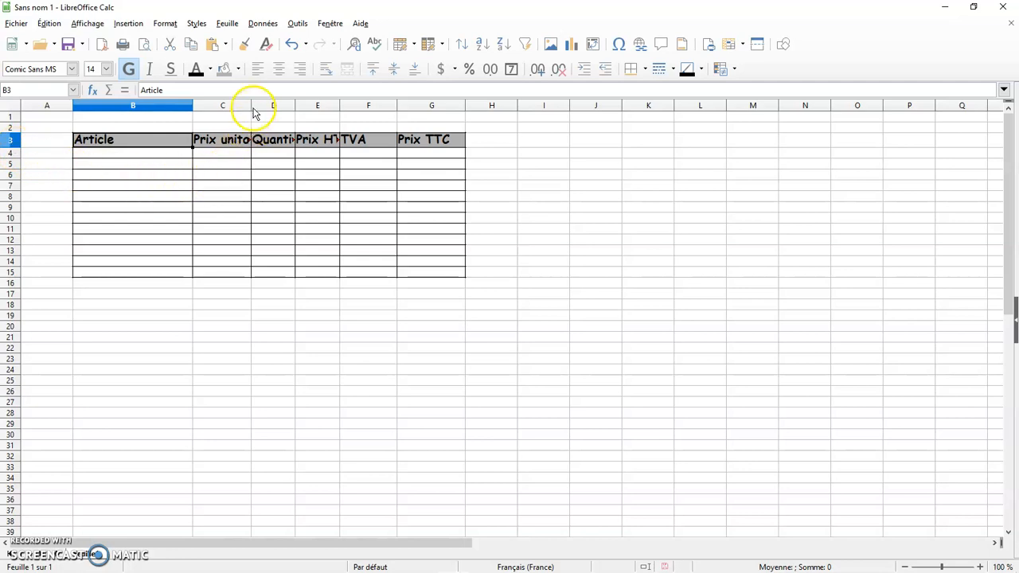
Widen column C and fit columns D and E to their header text so Prix unitaire, Quantité and Prix HT fit in full.
{"action": "left_click_drag", "start_coordinate": [250, 105], "coordinate": [311, 106]}
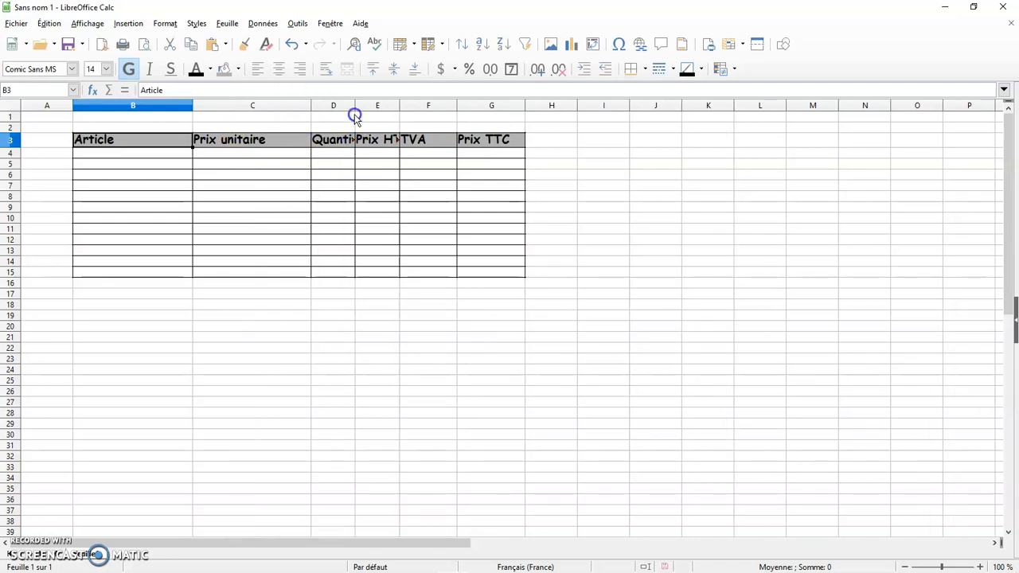
{"action": "double_click", "coordinate": [355, 106]}
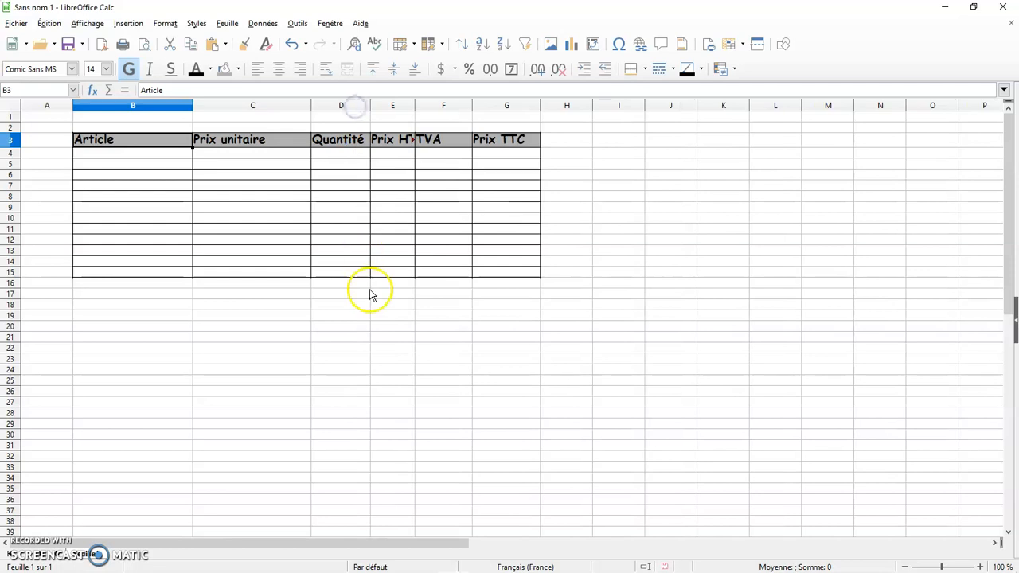
{"action": "double_click", "coordinate": [414, 105]}
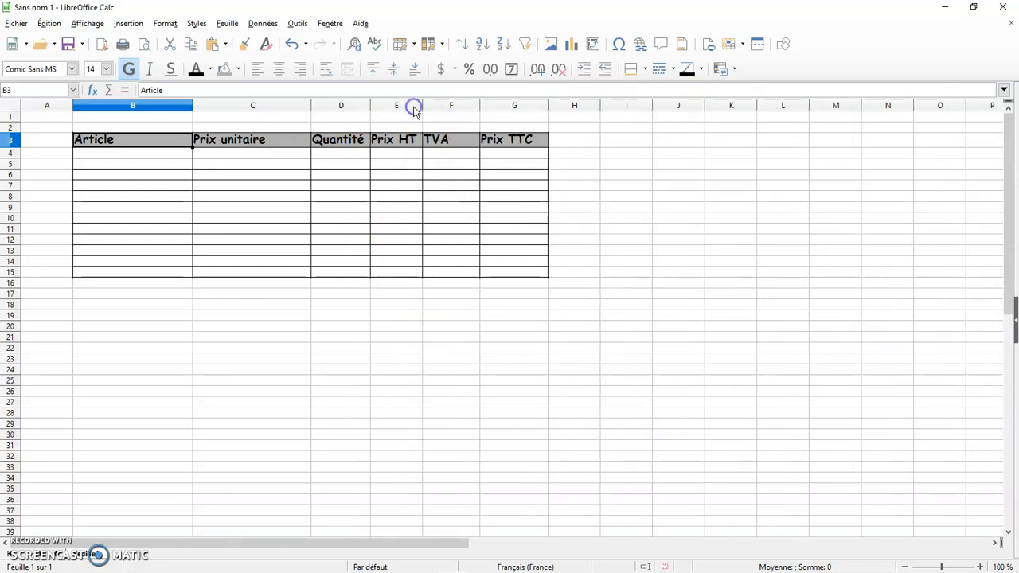
Narrow column F slightly and widen the Prix TTC, Quantité and Article columns beyond their header text.
{"action": "mouse_move", "coordinate": [480, 105]}
{"action": "left_mouse_down"}
{"action": "mouse_move", "coordinate": [519, 106]}
{"action": "mouse_move", "coordinate": [477, 106]}
{"action": "left_mouse_up"}
{"action": "left_click_drag", "start_coordinate": [546, 106], "coordinate": [579, 107]}
{"action": "left_click_drag", "start_coordinate": [371, 106], "coordinate": [405, 106]}
{"action": "left_click_drag", "start_coordinate": [193, 107], "coordinate": [224, 107]}
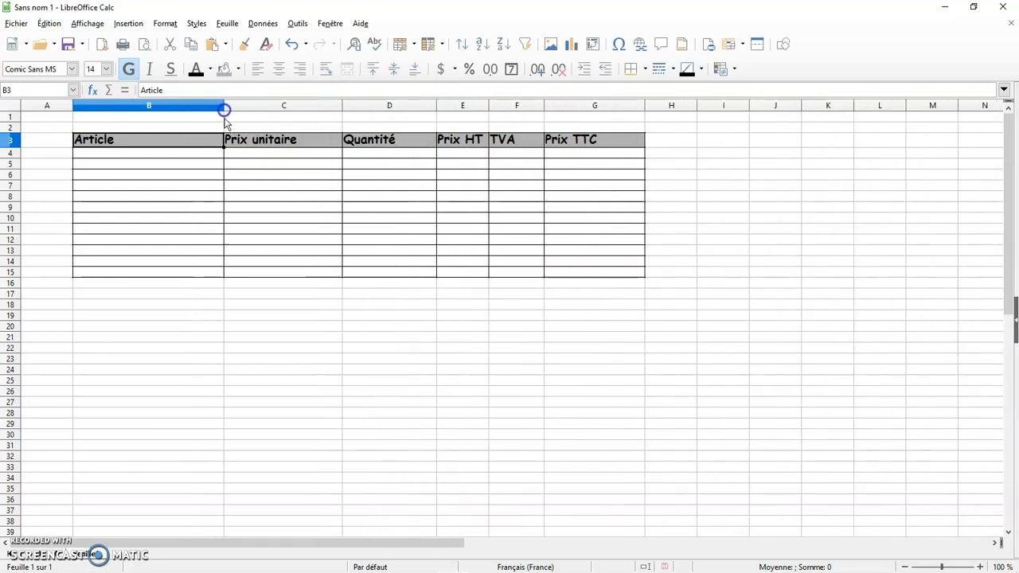
Widen the Prix unitaire column slightly and increase the height of header row 3.
{"action": "left_click_drag", "start_coordinate": [342, 105], "coordinate": [357, 108]}
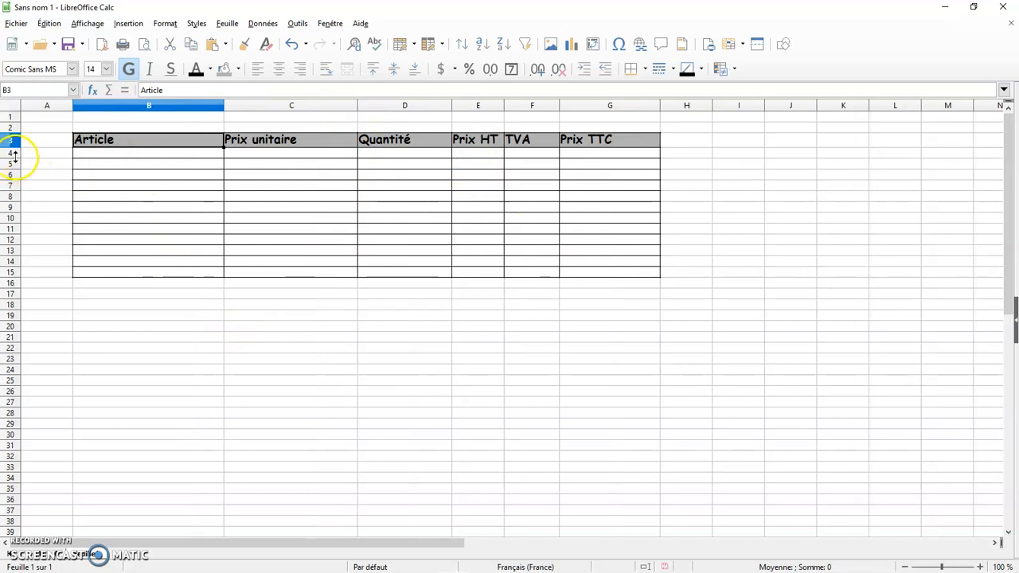
{"action": "left_click_drag", "start_coordinate": [16, 159], "coordinate": [16, 163]}
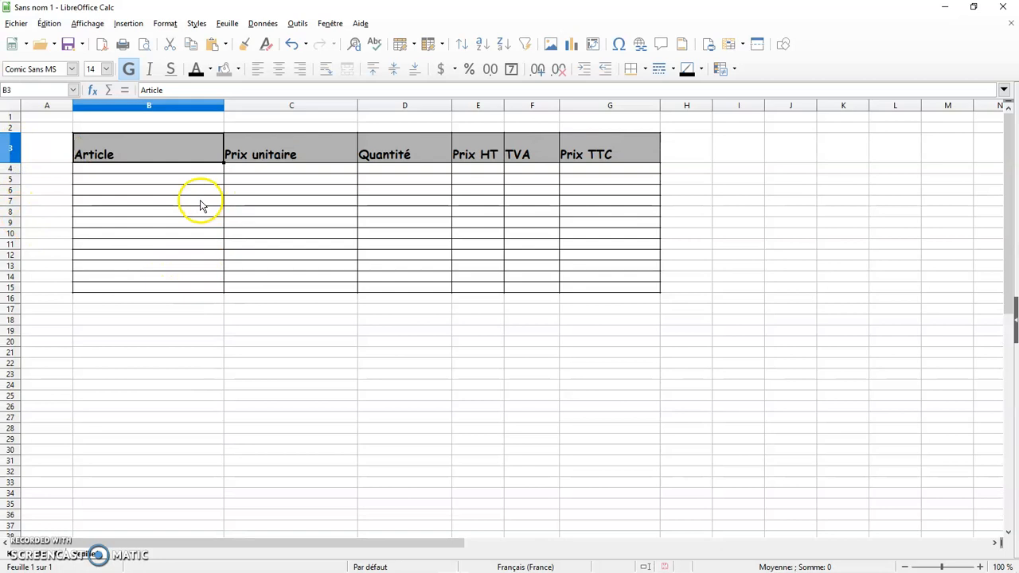
Try centred and right alignment on the header cells B3:G3, and set them to left alignment.
{"action": "left_click_drag", "start_coordinate": [167, 148], "coordinate": [589, 159]}
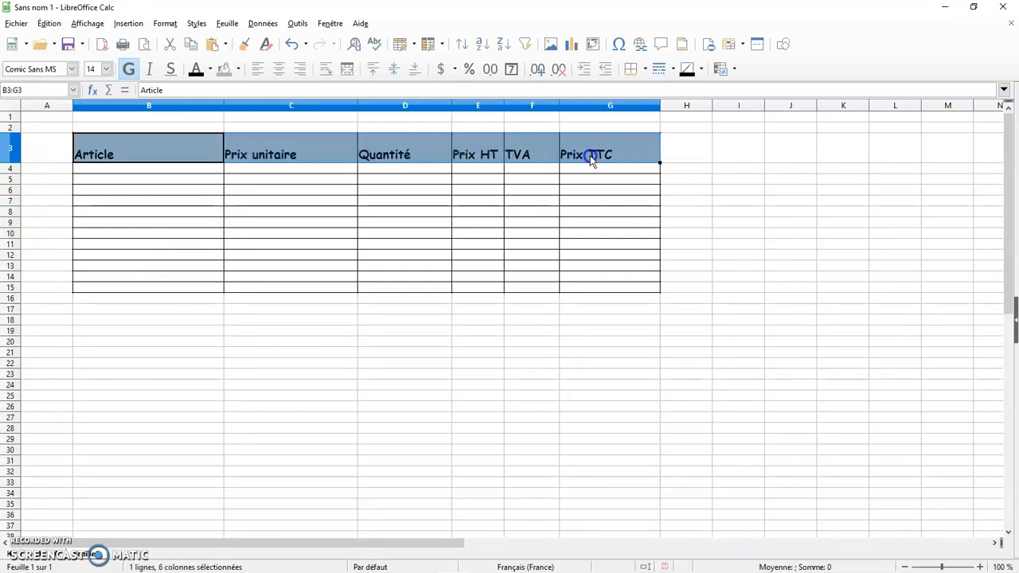
{"action": "left_click", "coordinate": [278, 73]}
{"action": "left_click", "coordinate": [300, 73]}
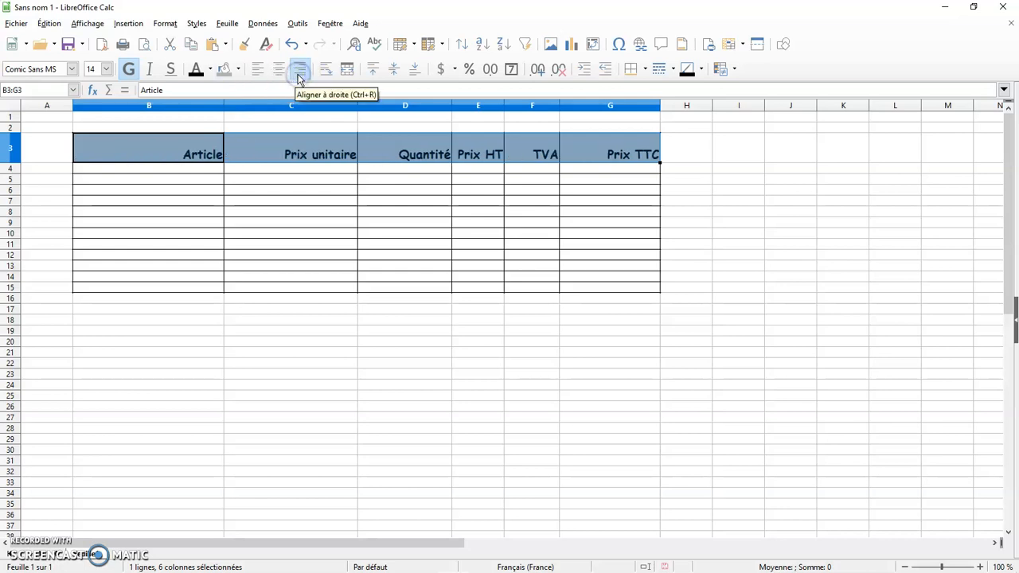
{"action": "left_click", "coordinate": [257, 72]}
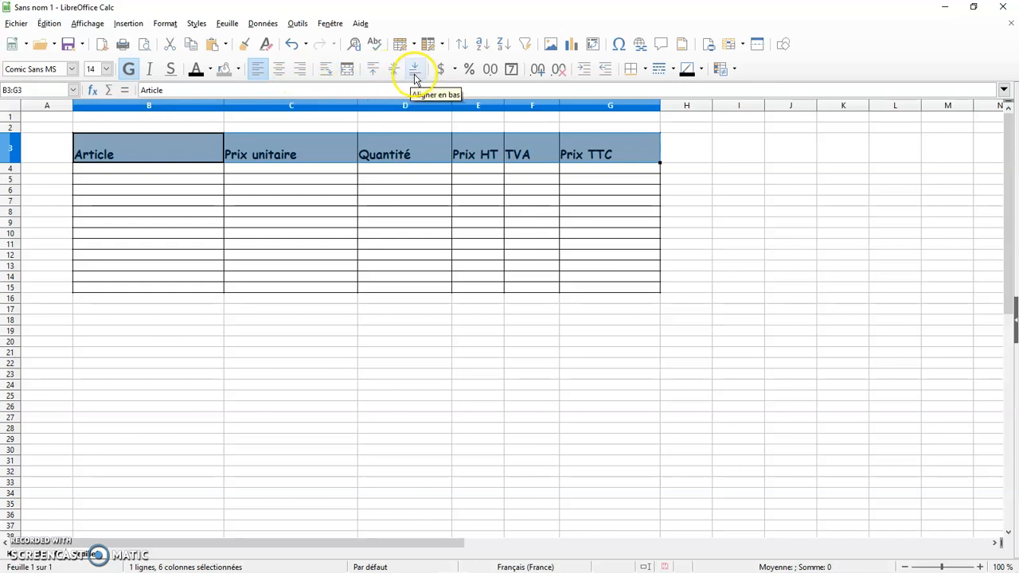
Try the vertical alignments on the header cells B3:G3 and centre their text vertically.
{"action": "left_click", "coordinate": [373, 70]}
{"action": "left_click", "coordinate": [392, 72]}
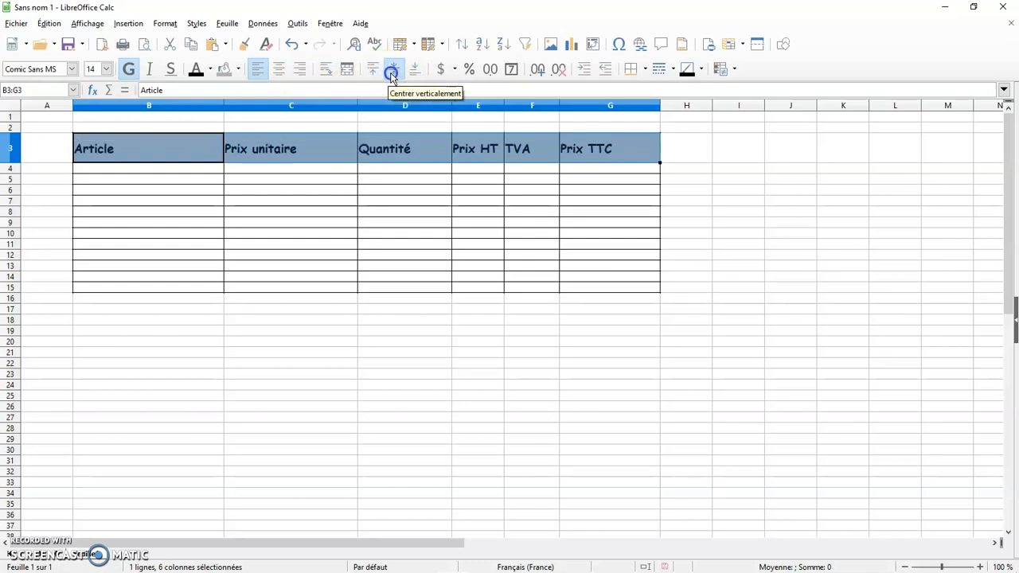
{"action": "left_click", "coordinate": [413, 73]}
{"action": "left_click", "coordinate": [397, 73]}
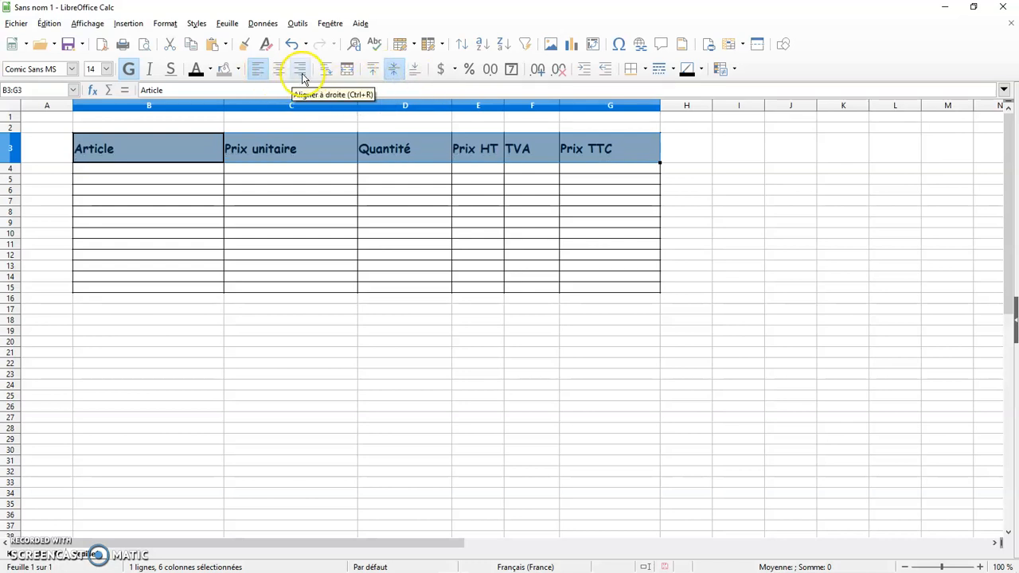
{"action": "left_click", "coordinate": [318, 182]}
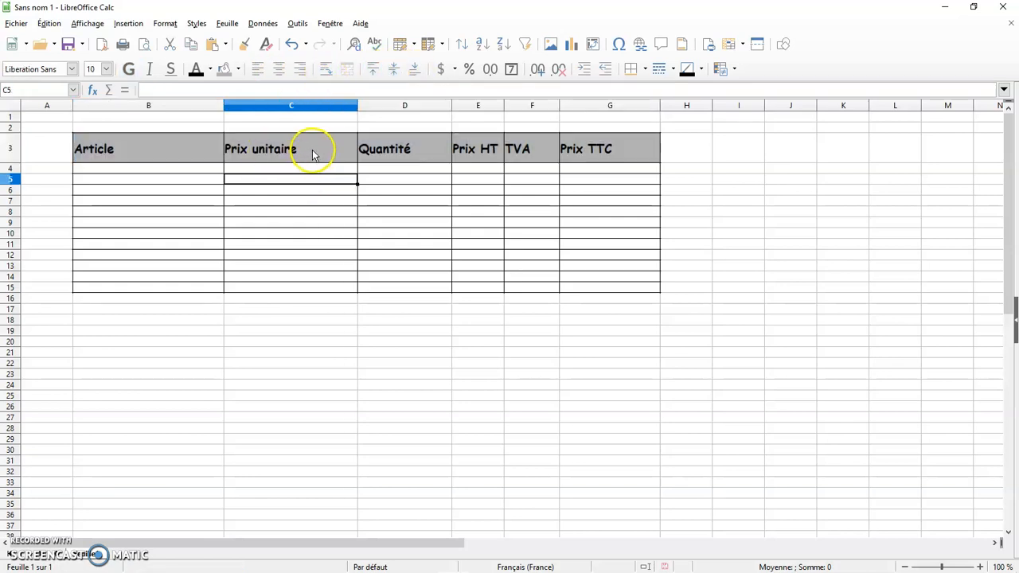
Try wrapping the Prix unitaire header text in C3 within a narrowed column C, with row 3's height fitted to the wrapped text.
{"action": "left_click_drag", "start_coordinate": [357, 105], "coordinate": [274, 116]}
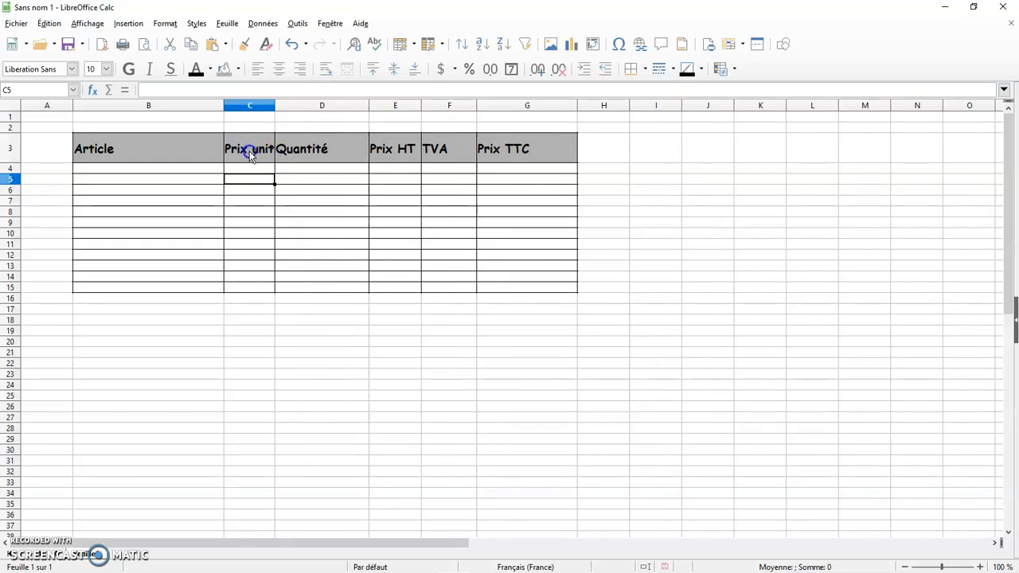
{"action": "left_click", "coordinate": [249, 153]}
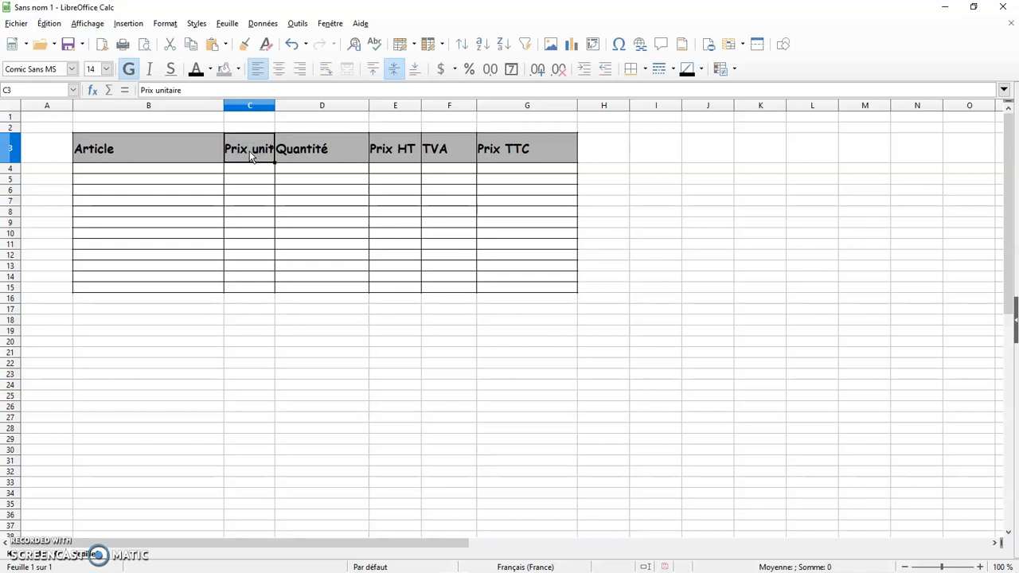
{"action": "left_click", "coordinate": [325, 70]}
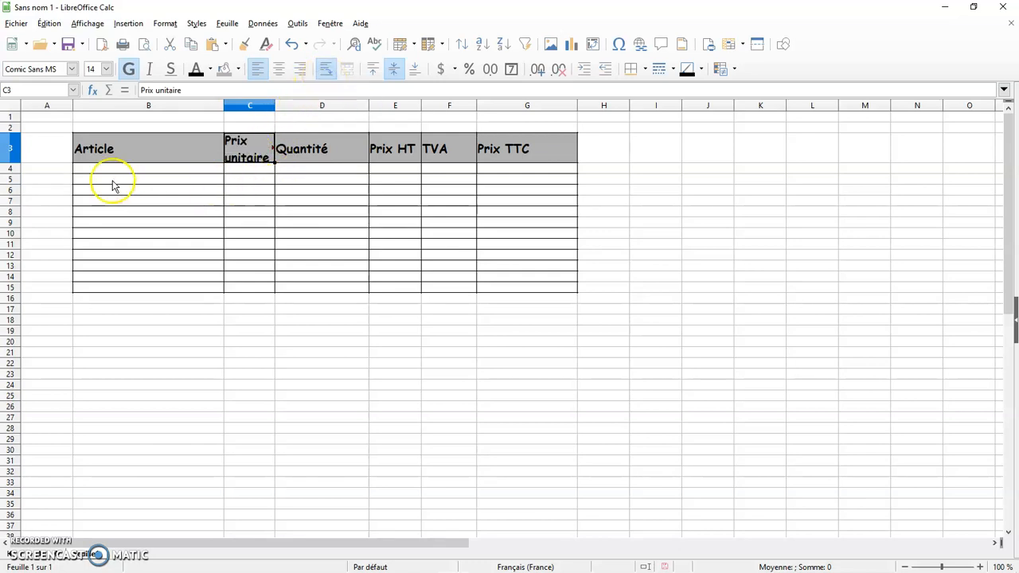
{"action": "double_click", "coordinate": [14, 162]}
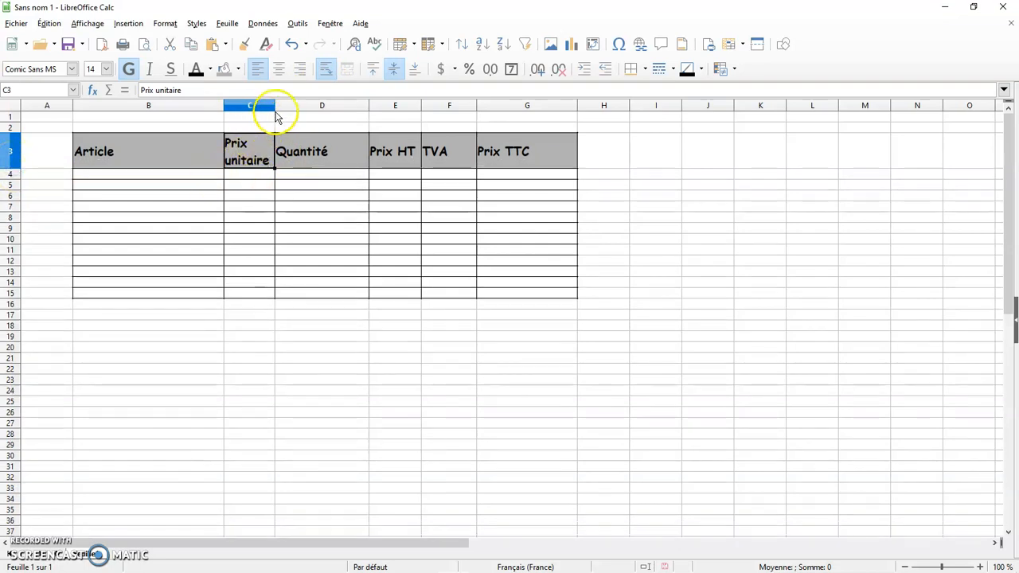
{"action": "left_click_drag", "start_coordinate": [274, 105], "coordinate": [260, 107]}
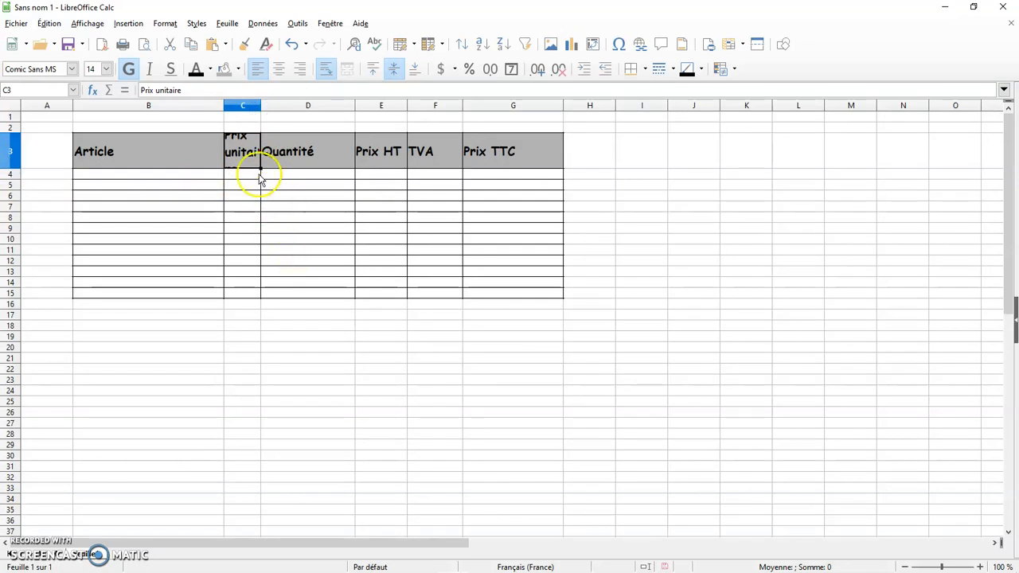
{"action": "left_click_drag", "start_coordinate": [260, 105], "coordinate": [250, 106]}
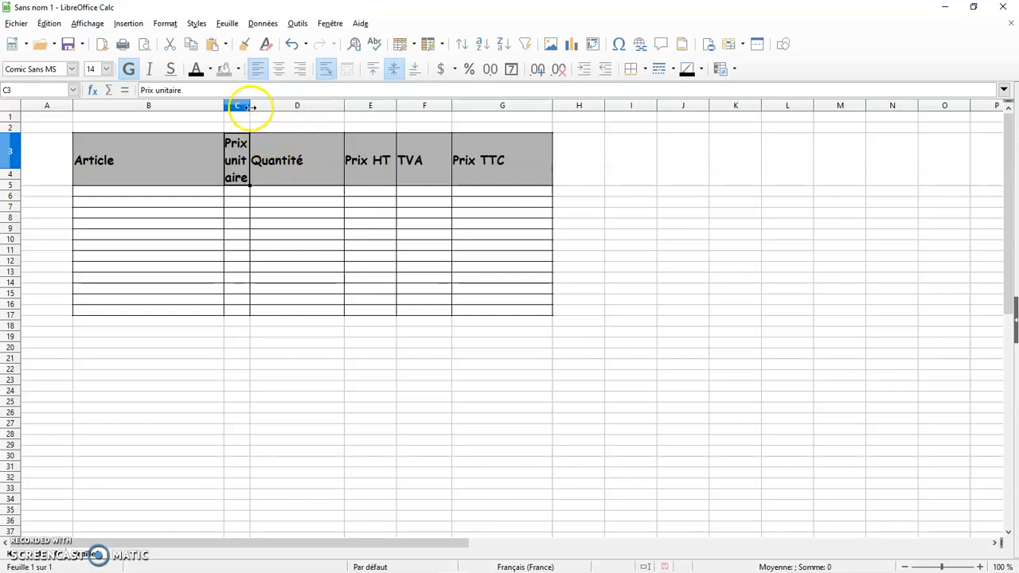
{"action": "left_click", "coordinate": [325, 70]}
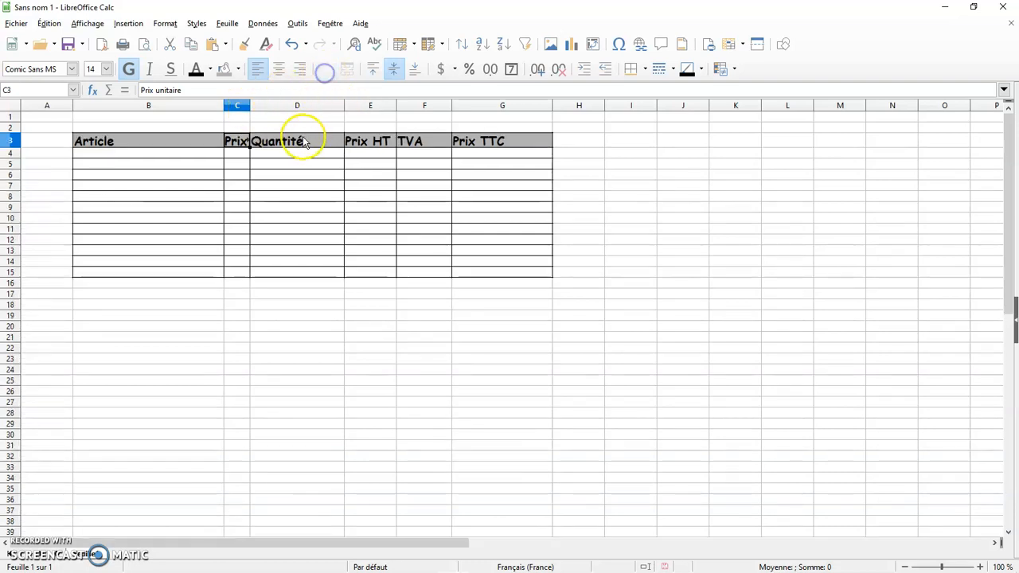
Resize column C to slightly wider than the Prix unitaire header and increase the height of row 3.
{"action": "double_click", "coordinate": [249, 105]}
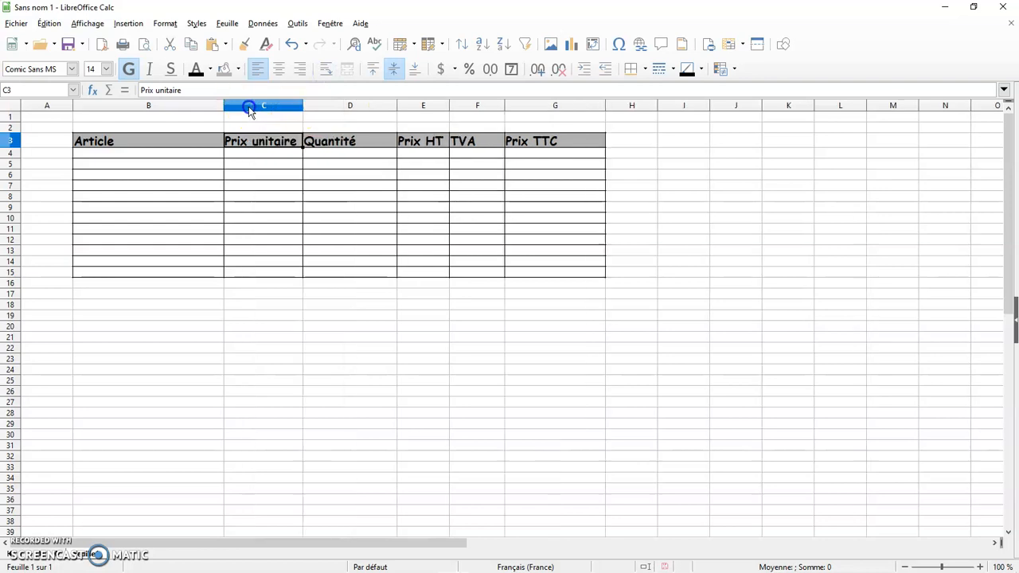
{"action": "left_click_drag", "start_coordinate": [302, 105], "coordinate": [311, 105]}
{"action": "left_click_drag", "start_coordinate": [11, 146], "coordinate": [11, 182]}
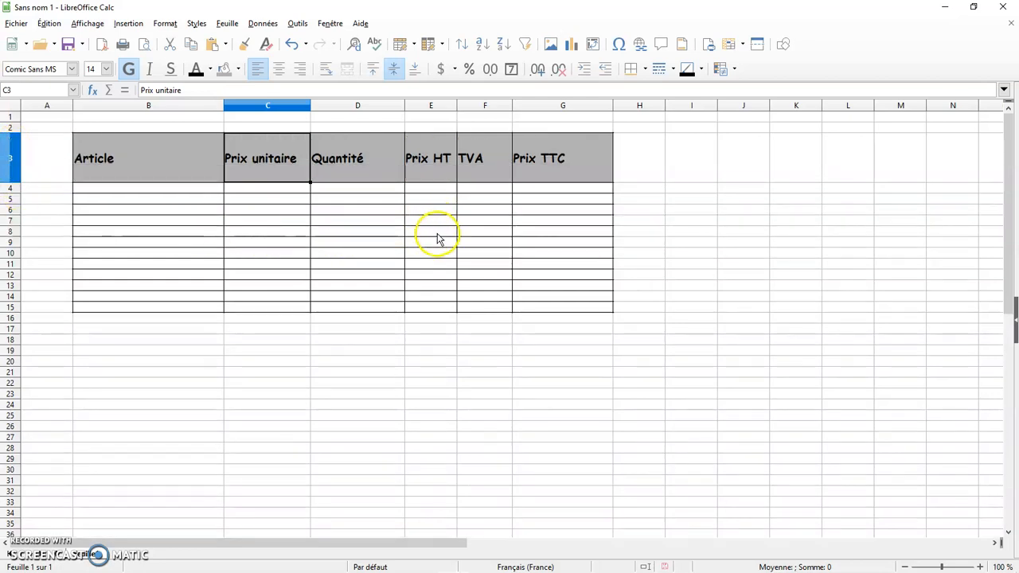
{"action": "left_click_drag", "start_coordinate": [159, 158], "coordinate": [576, 166]}
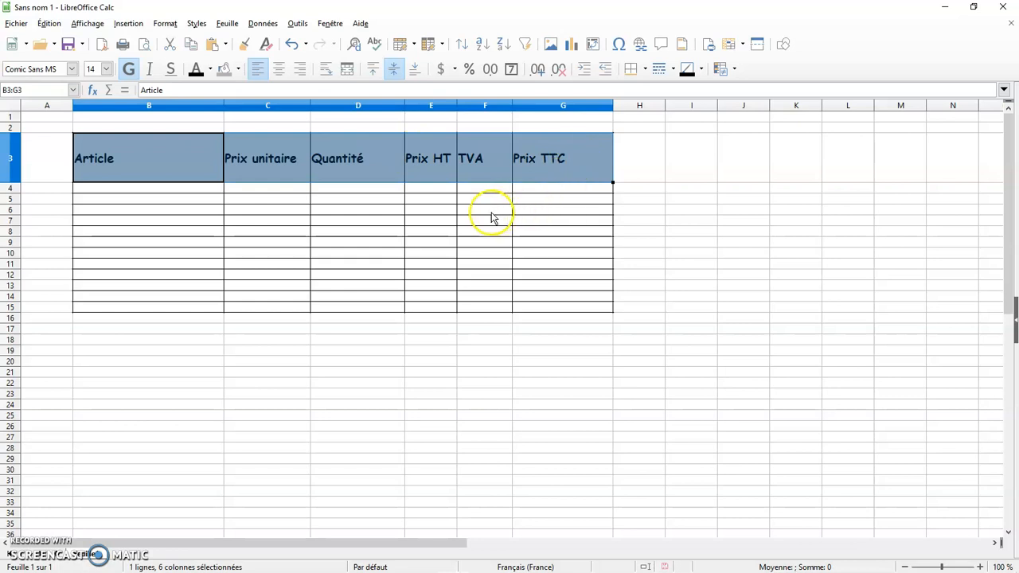
{"action": "left_click", "coordinate": [442, 71]}
{"action": "left_click", "coordinate": [442, 72]}
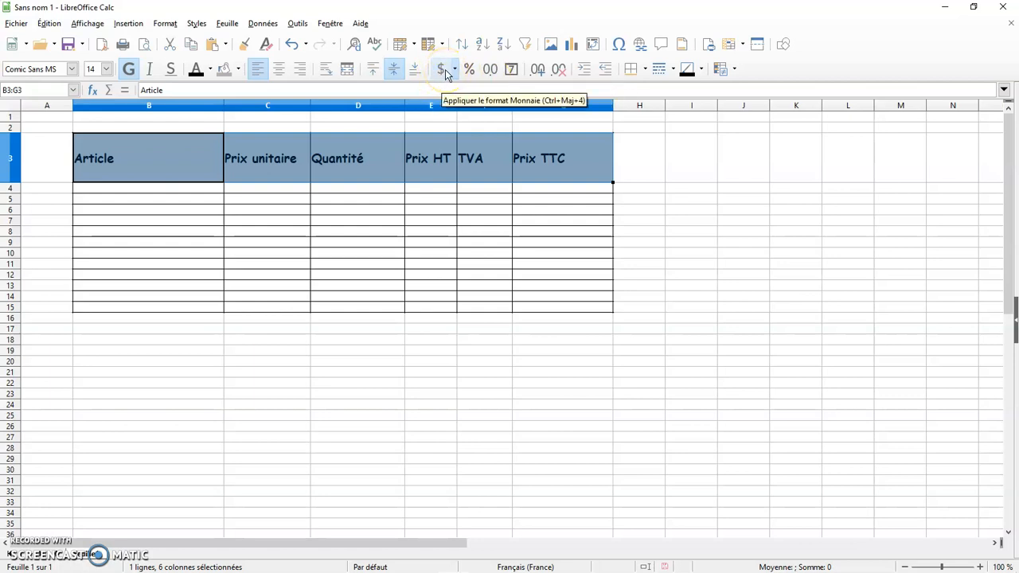
{"action": "left_click", "coordinate": [487, 76]}
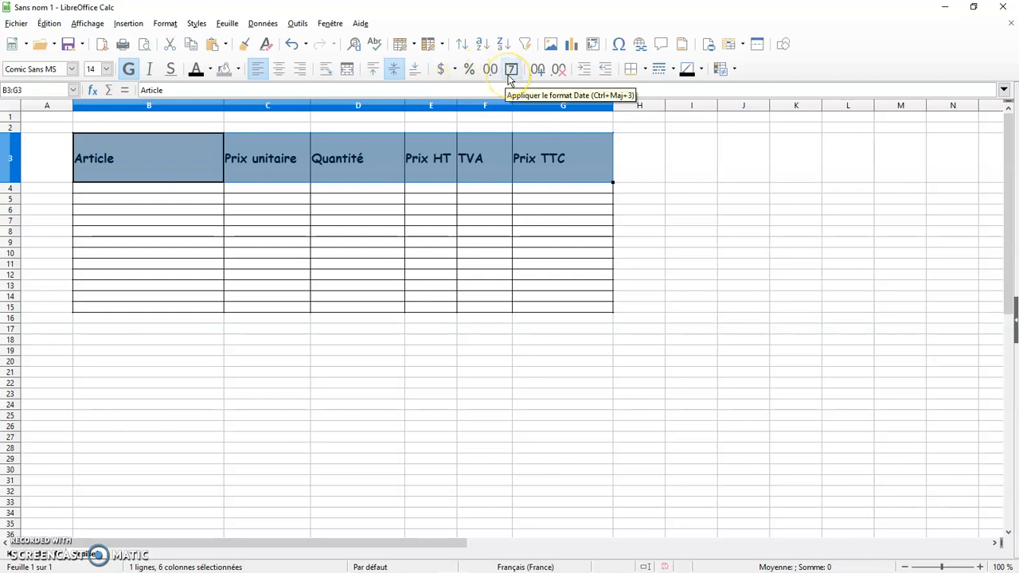
{"action": "left_click", "coordinate": [442, 74]}
{"action": "left_click", "coordinate": [490, 73]}
{"action": "left_click", "coordinate": [443, 75]}
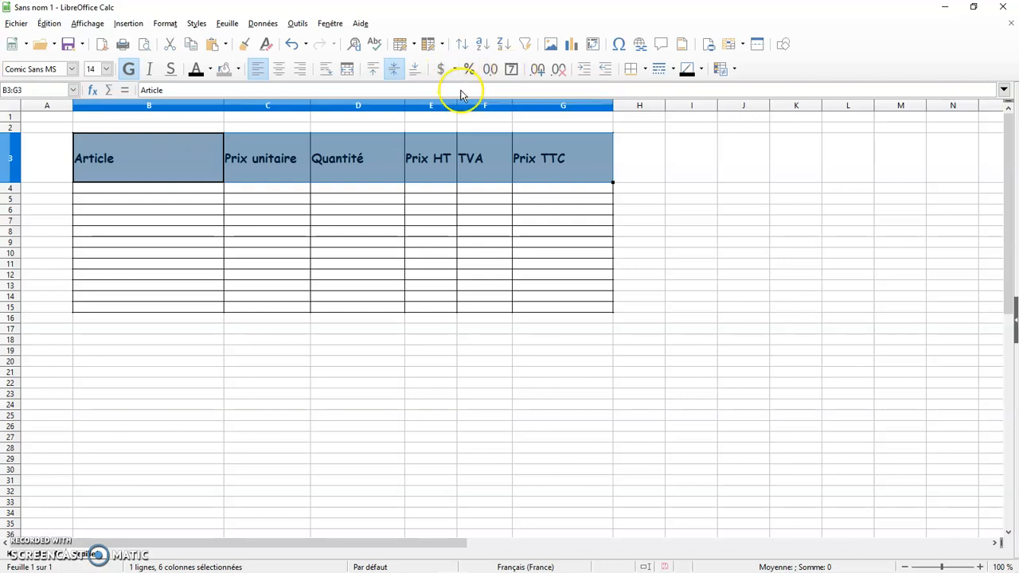
{"action": "left_click", "coordinate": [626, 254]}
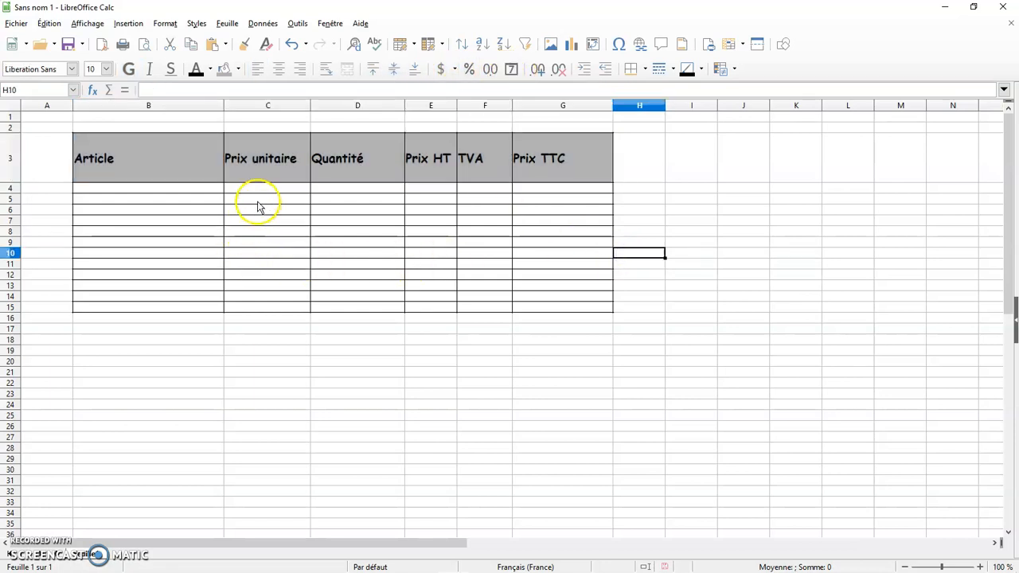
Enter 100 as the first unit price in cell C4.
{"action": "left_click", "coordinate": [264, 191]}
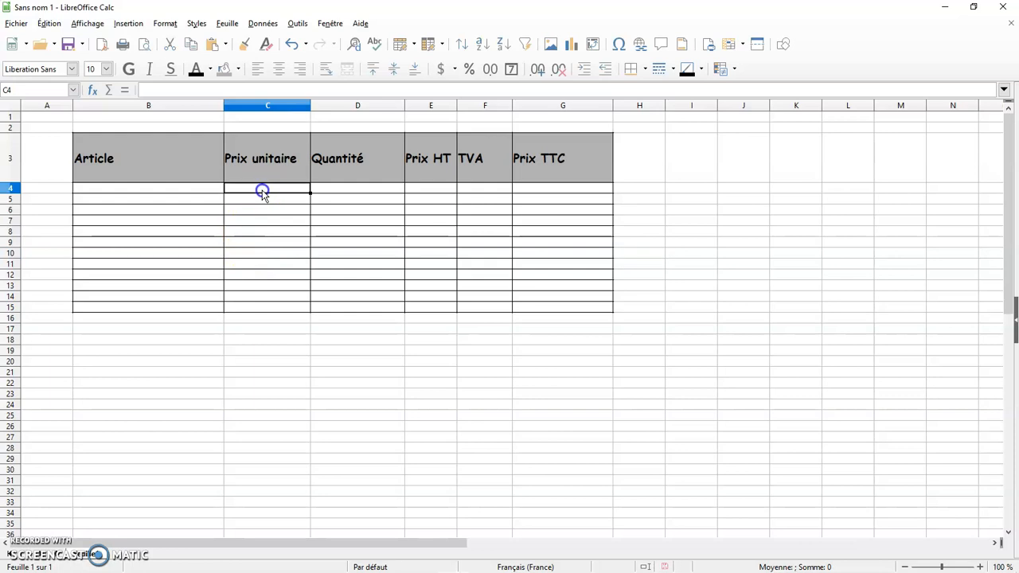
{"action": "type", "text": "100"}
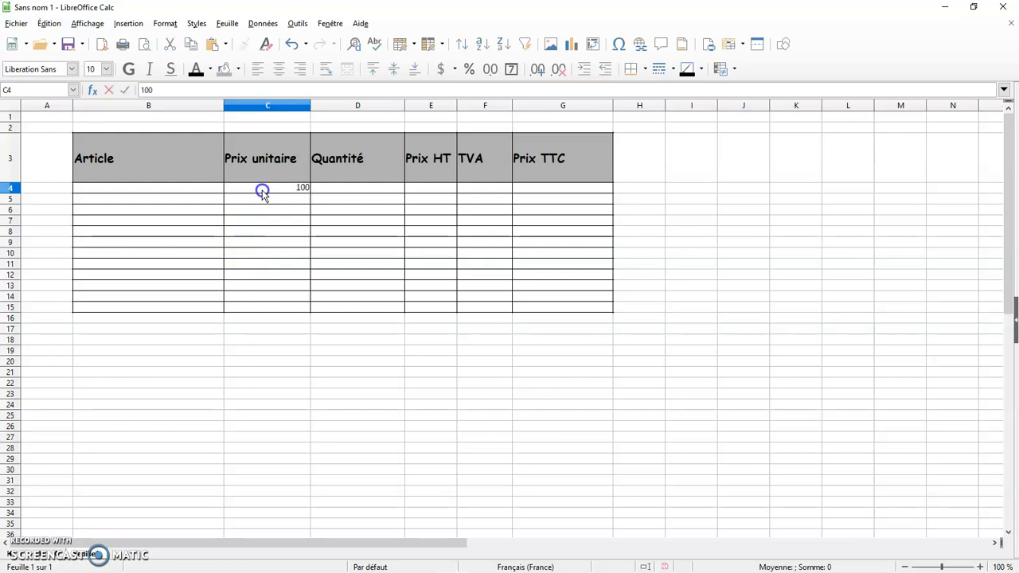
{"action": "left_click", "coordinate": [337, 395]}
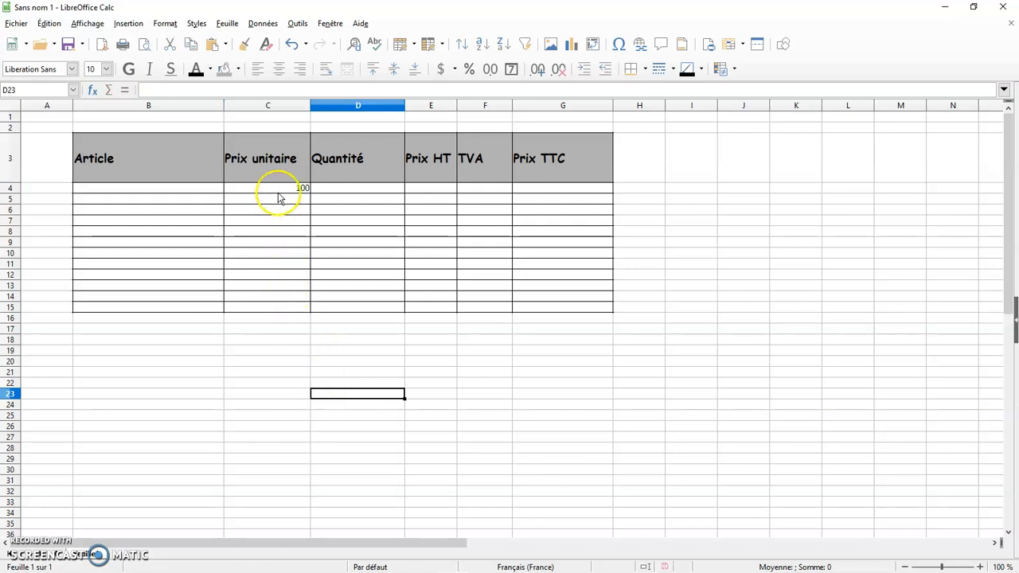
Format the unit price cells C4:C15 with the default euro currency (€ Par défaut).
{"action": "left_click_drag", "start_coordinate": [279, 191], "coordinate": [273, 306]}
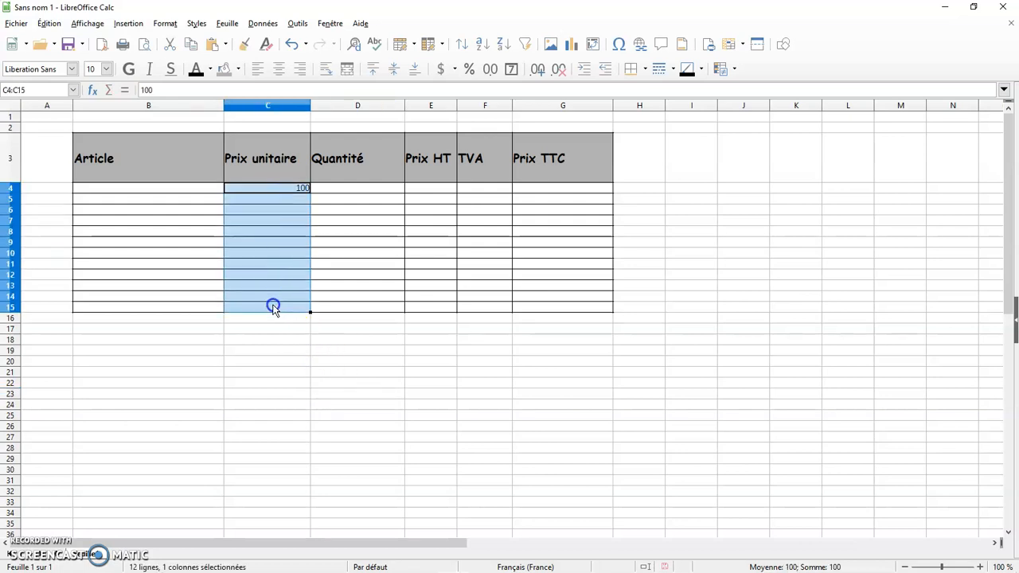
{"action": "left_click", "coordinate": [454, 70]}
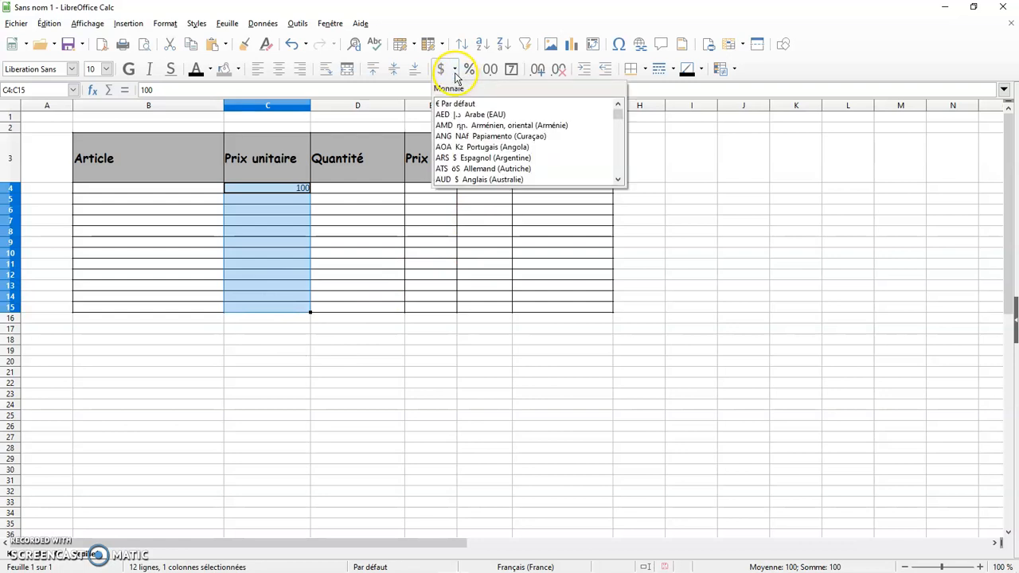
{"action": "scroll", "coordinate": [466, 139], "scroll_direction": "down", "scroll_amount": 2}
{"action": "scroll", "coordinate": [466, 135], "scroll_direction": "up", "scroll_amount": 2}
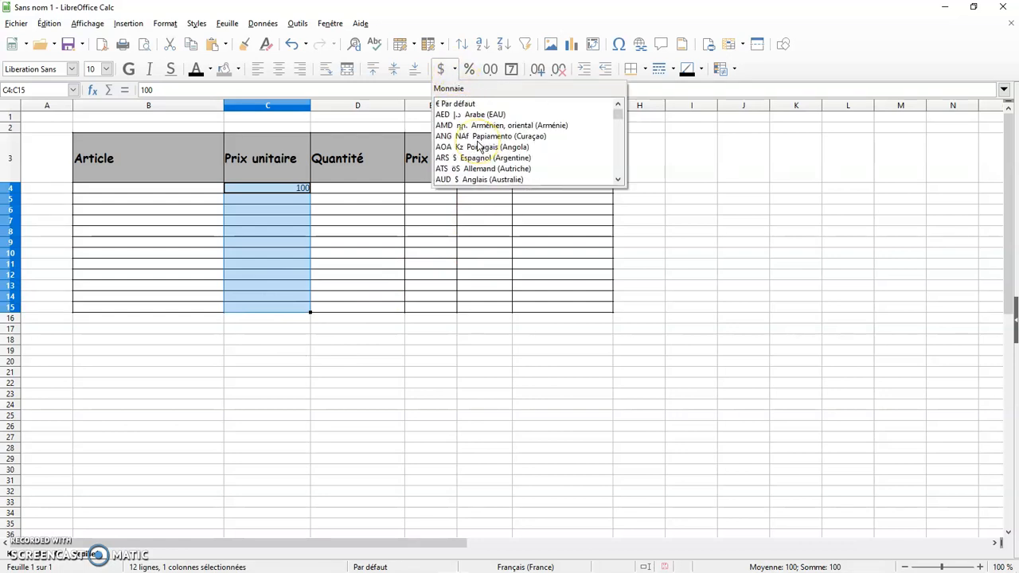
{"action": "left_click", "coordinate": [457, 104]}
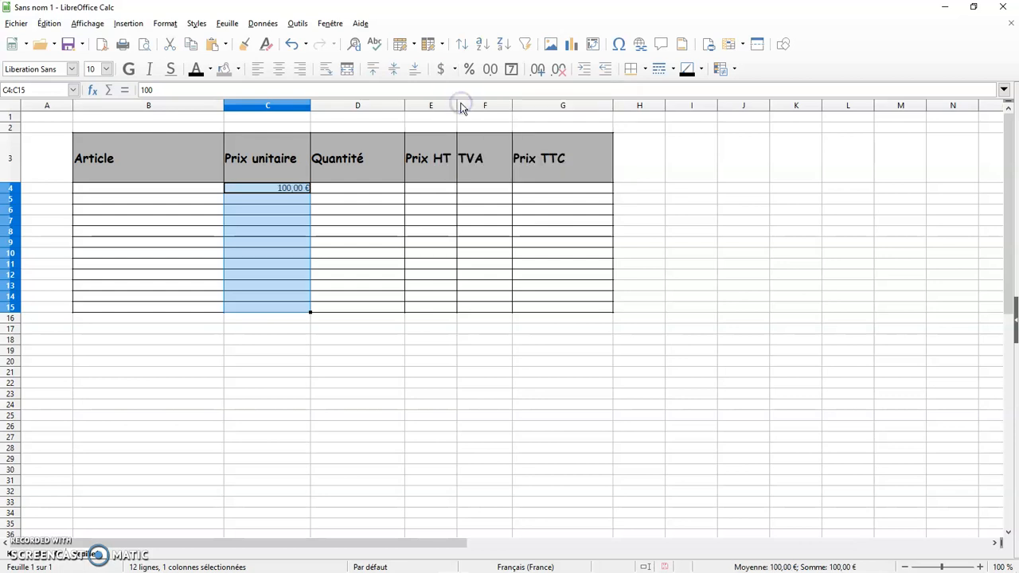
{"action": "left_click", "coordinate": [356, 361]}
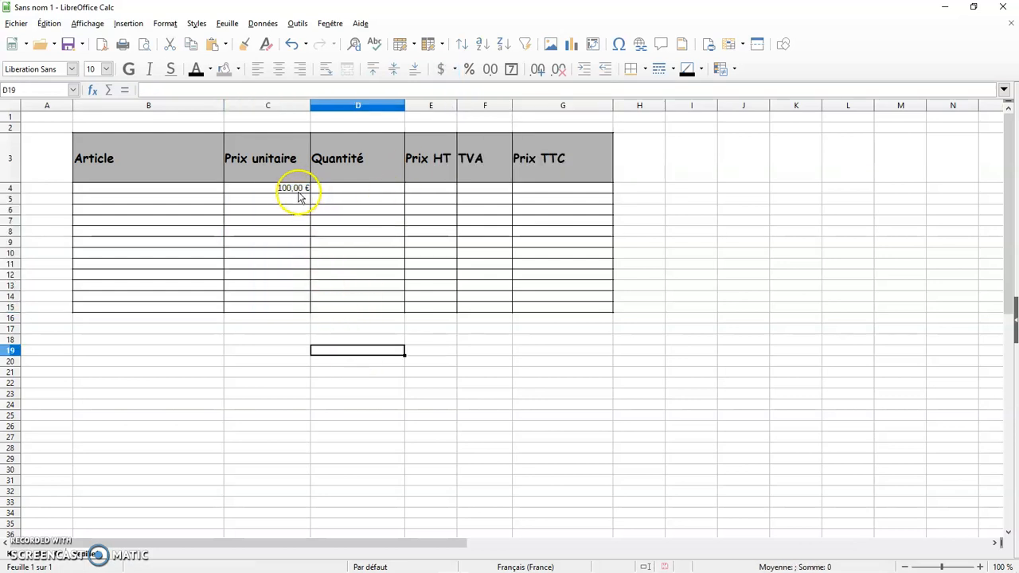
Apply the currency format to cell C4.
{"action": "left_click", "coordinate": [296, 191]}
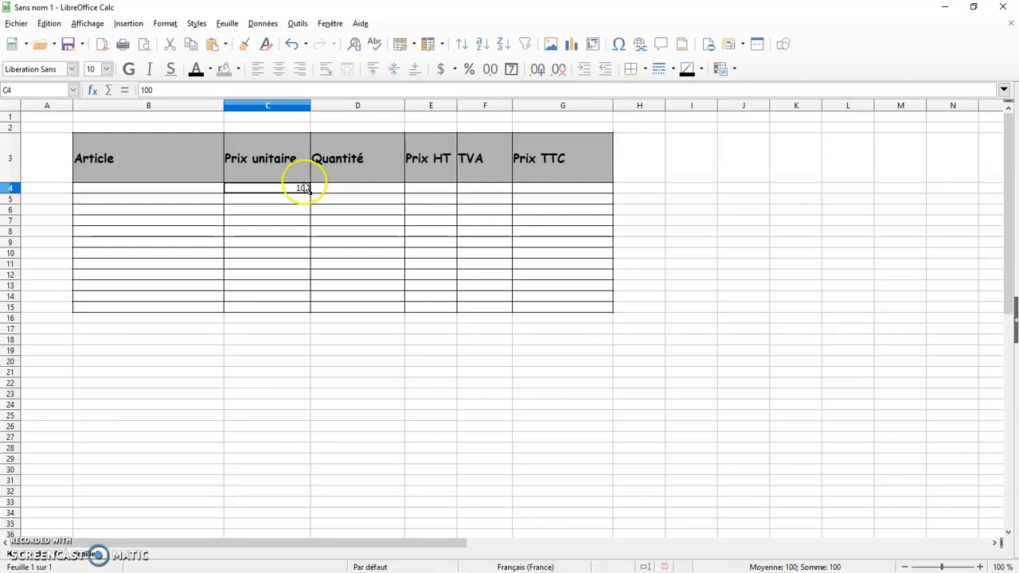
{"action": "left_click", "coordinate": [440, 69]}
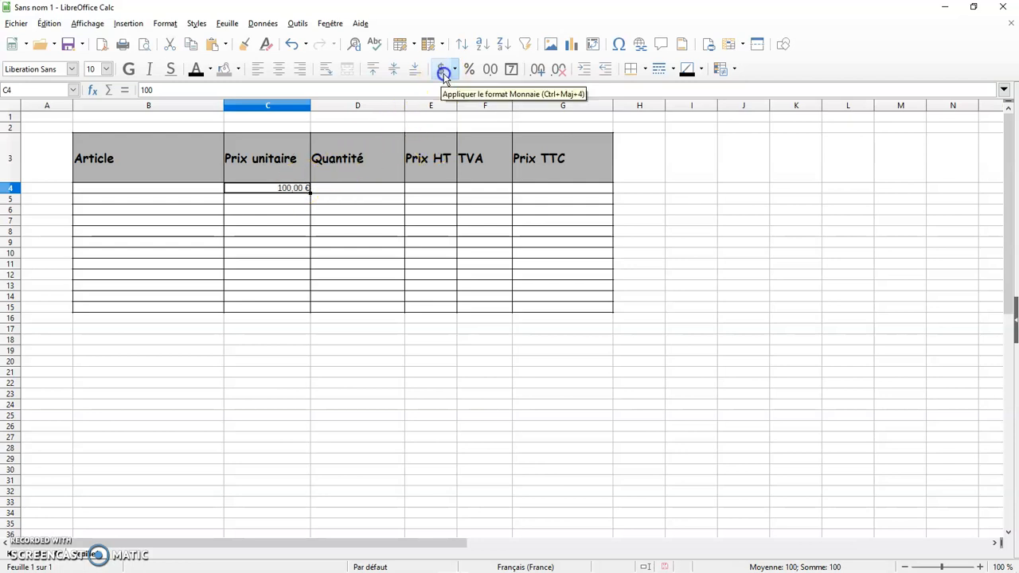
Try the Number format on C4, adding and removing three decimal places, and return the cell to the currency format.
{"action": "left_click", "coordinate": [490, 75]}
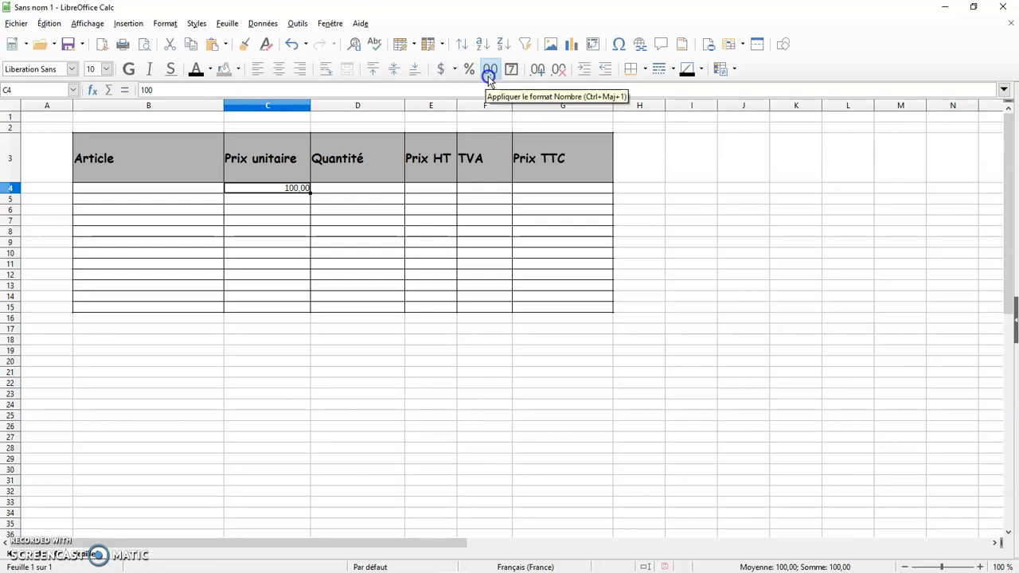
{"action": "left_click", "coordinate": [537, 70]}
{"action": "left_click", "coordinate": [537, 70]}
{"action": "left_click", "coordinate": [537, 70]}
{"action": "left_click", "coordinate": [556, 73]}
{"action": "left_click", "coordinate": [557, 74]}
{"action": "left_click", "coordinate": [556, 73]}
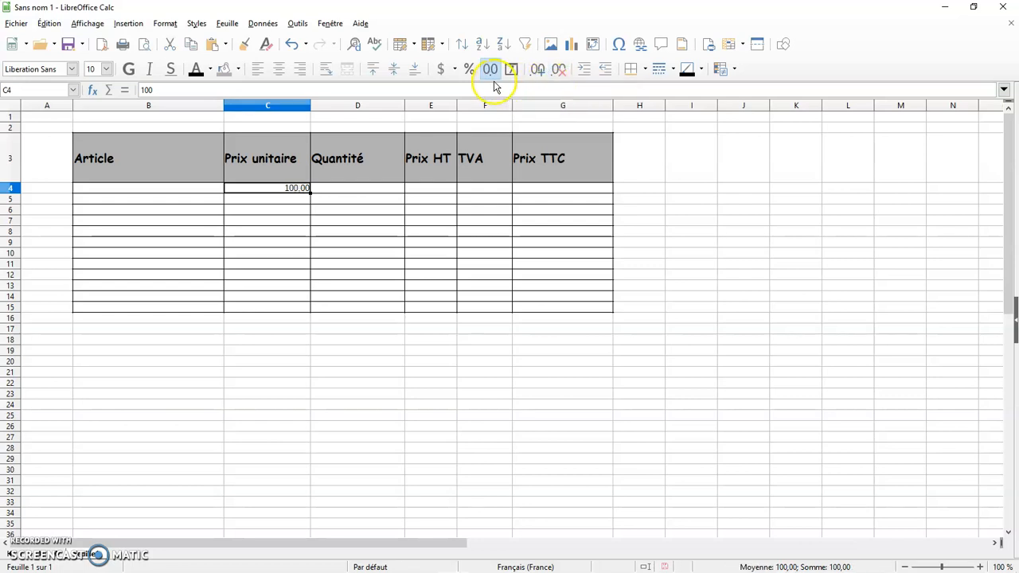
{"action": "left_click", "coordinate": [441, 69]}
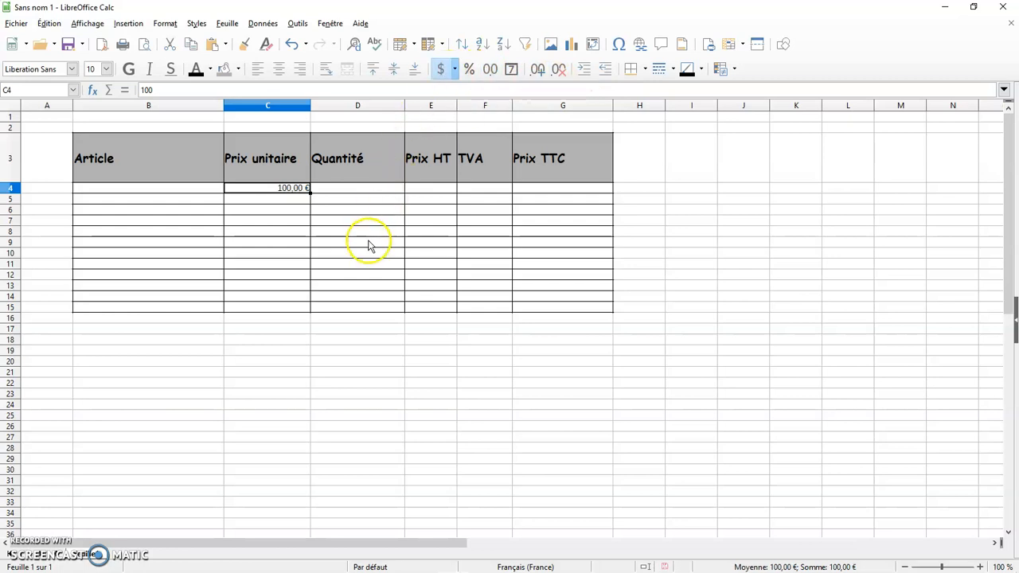
Try removing and adding decimal places on the unit price in C4, finishing with two decimals.
{"action": "left_click", "coordinate": [558, 71]}
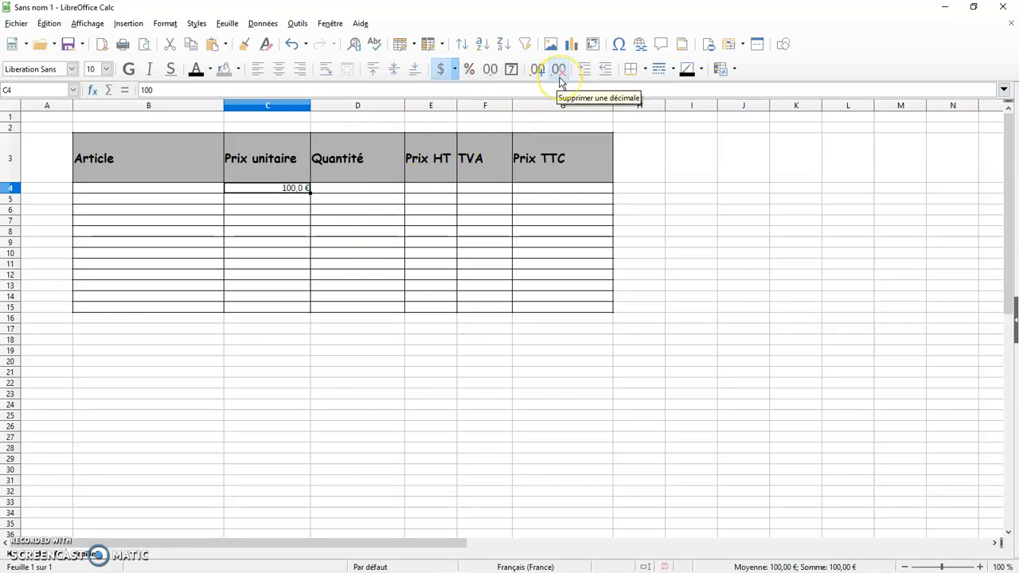
{"action": "left_click", "coordinate": [539, 71]}
{"action": "left_click", "coordinate": [539, 70]}
{"action": "left_click", "coordinate": [539, 70]}
{"action": "left_click", "coordinate": [558, 71]}
{"action": "left_click", "coordinate": [558, 71]}
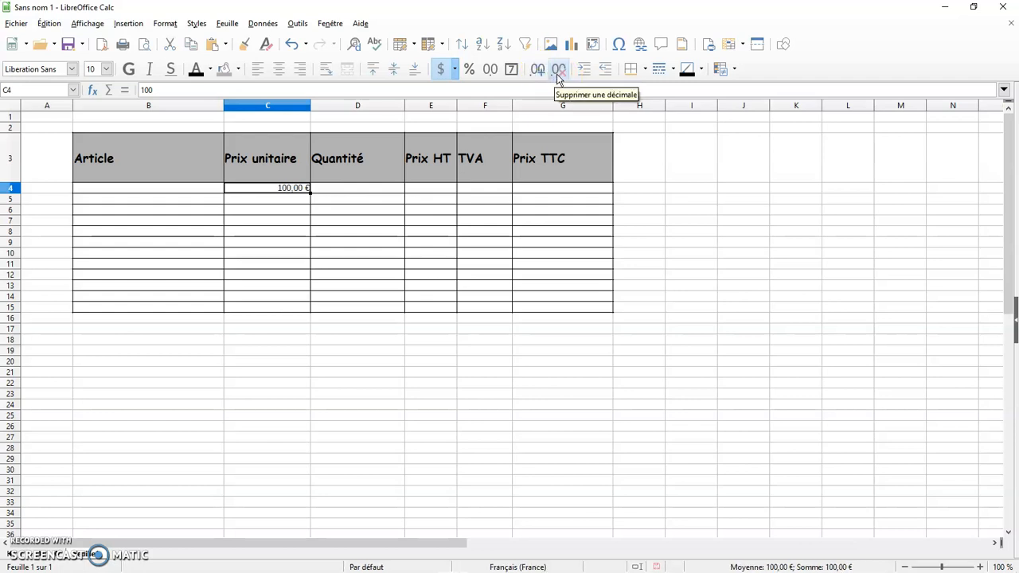
{"action": "left_click", "coordinate": [660, 229]}
Enter Article 1 as the first article name in cell B4.
{"action": "left_click", "coordinate": [139, 191]}
{"action": "left_click", "coordinate": [141, 190]}
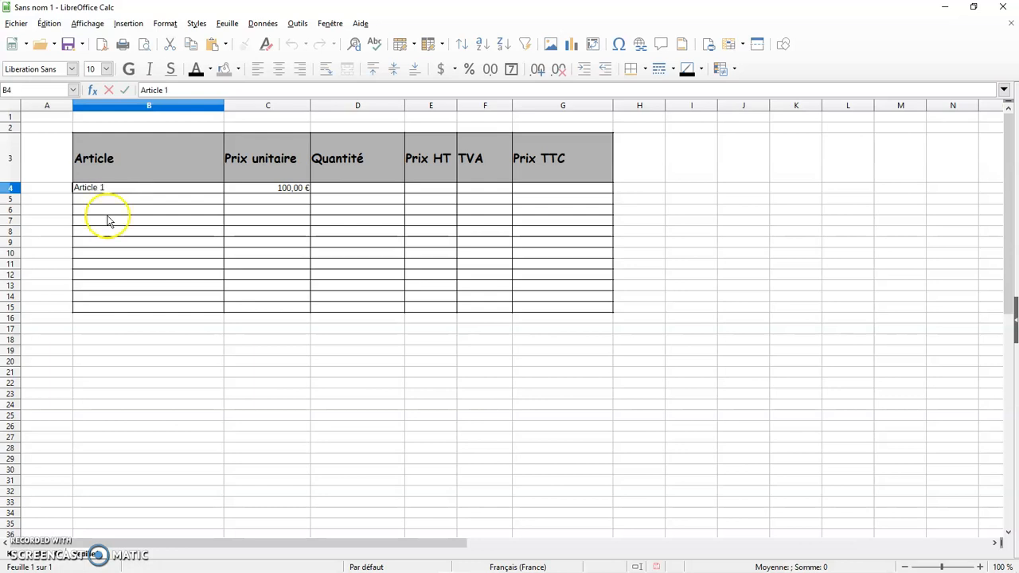
{"action": "left_click", "coordinate": [102, 340]}
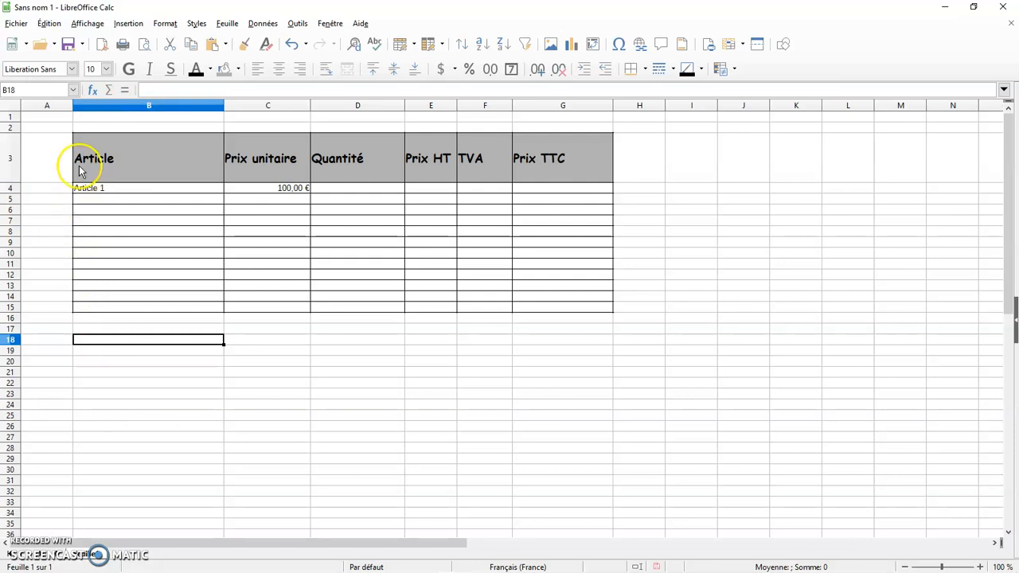
Try increasing the indent of the Article header in B3 several levels and decrease it back to none.
{"action": "left_click", "coordinate": [80, 167]}
{"action": "left_click", "coordinate": [106, 157]}
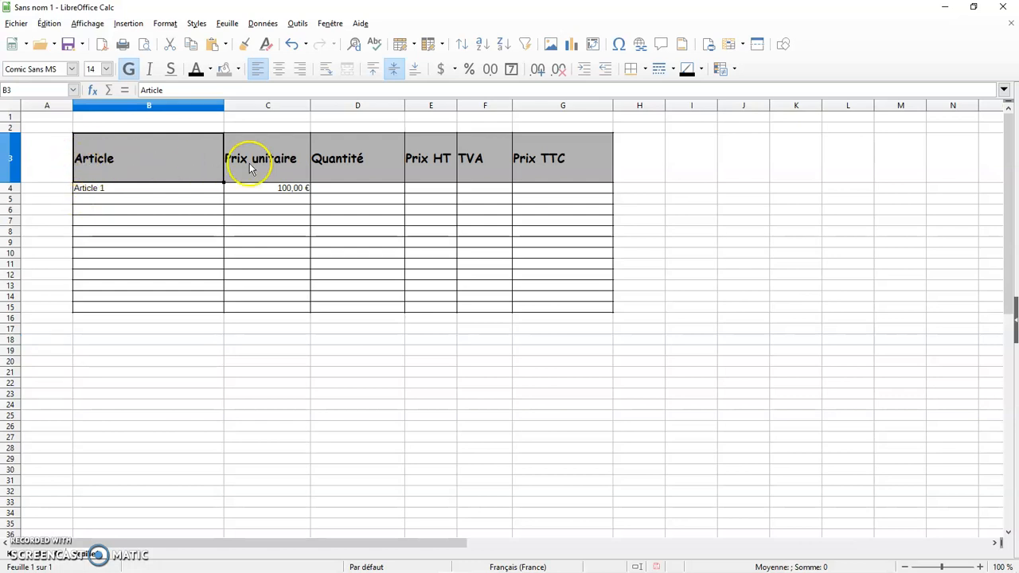
{"action": "left_click", "coordinate": [583, 70]}
{"action": "left_click", "coordinate": [583, 71]}
{"action": "left_click", "coordinate": [583, 71]}
{"action": "left_click", "coordinate": [584, 71]}
{"action": "left_click", "coordinate": [583, 71]}
{"action": "left_click", "coordinate": [583, 71]}
{"action": "left_click", "coordinate": [604, 71]}
{"action": "left_click", "coordinate": [604, 72]}
{"action": "left_click", "coordinate": [604, 72]}
{"action": "left_click", "coordinate": [604, 71]}
{"action": "left_click", "coordinate": [604, 71]}
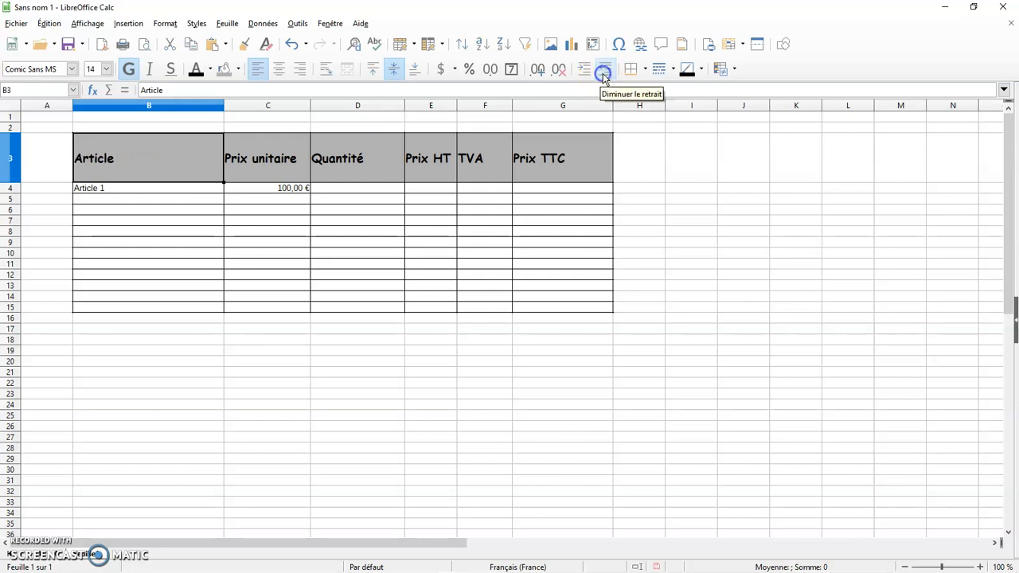
Try centre alignment and a one-level indent on the Article header, restoring it to left-aligned without indent.
{"action": "left_click", "coordinate": [282, 70]}
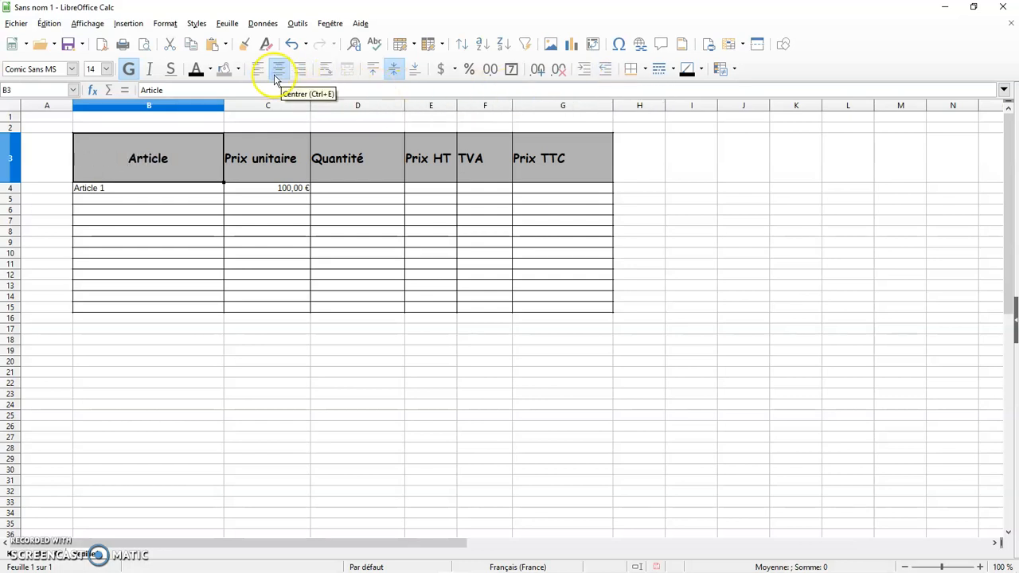
{"action": "left_click", "coordinate": [257, 70]}
{"action": "left_click", "coordinate": [584, 72]}
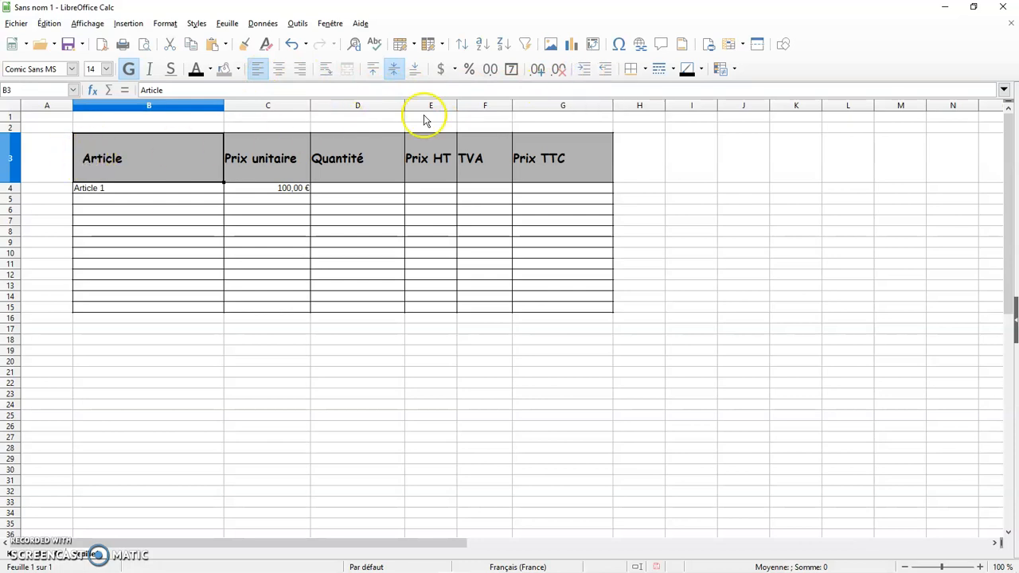
{"action": "left_click", "coordinate": [604, 72]}
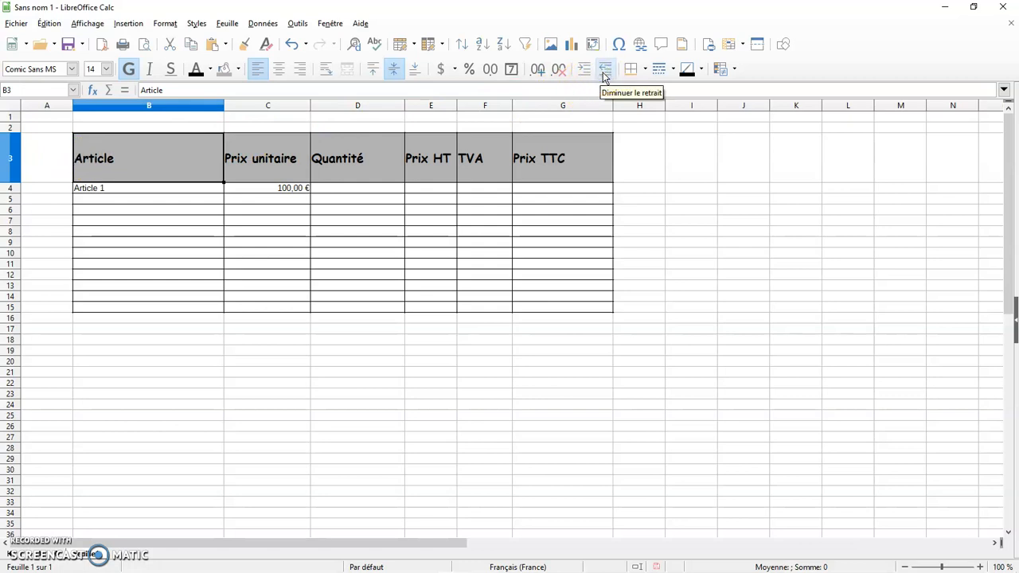
{"action": "left_click", "coordinate": [408, 351]}
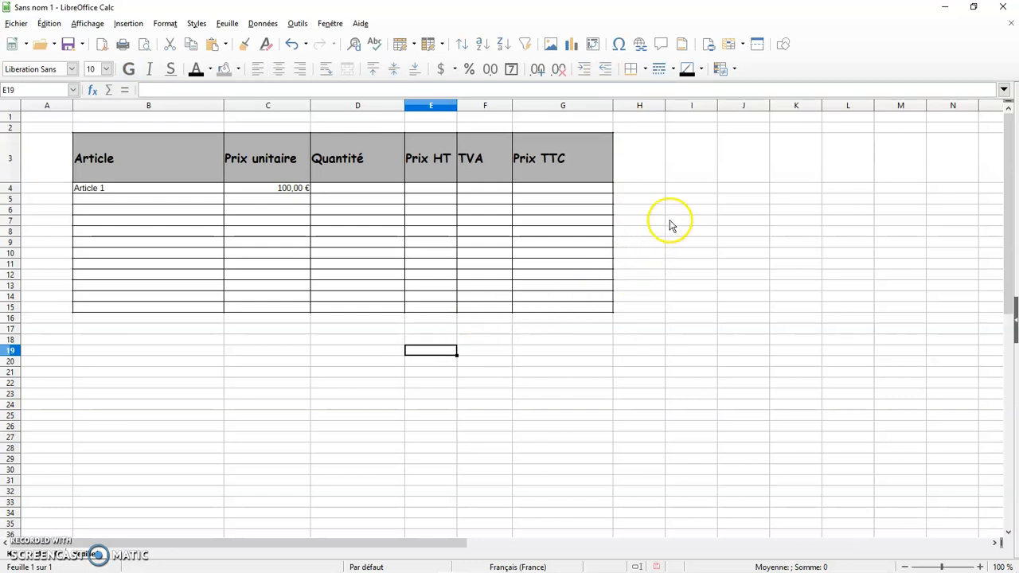
Enter 100 in cell I5 and Texte in cell I6 as sample values.
{"action": "double_click", "coordinate": [695, 199]}
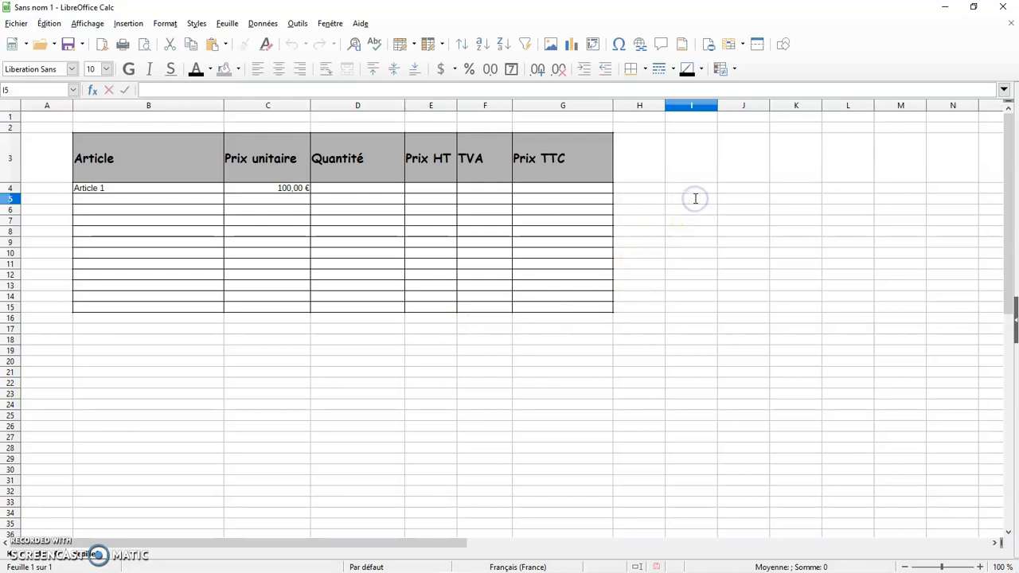
{"action": "key", "text": "Return"}
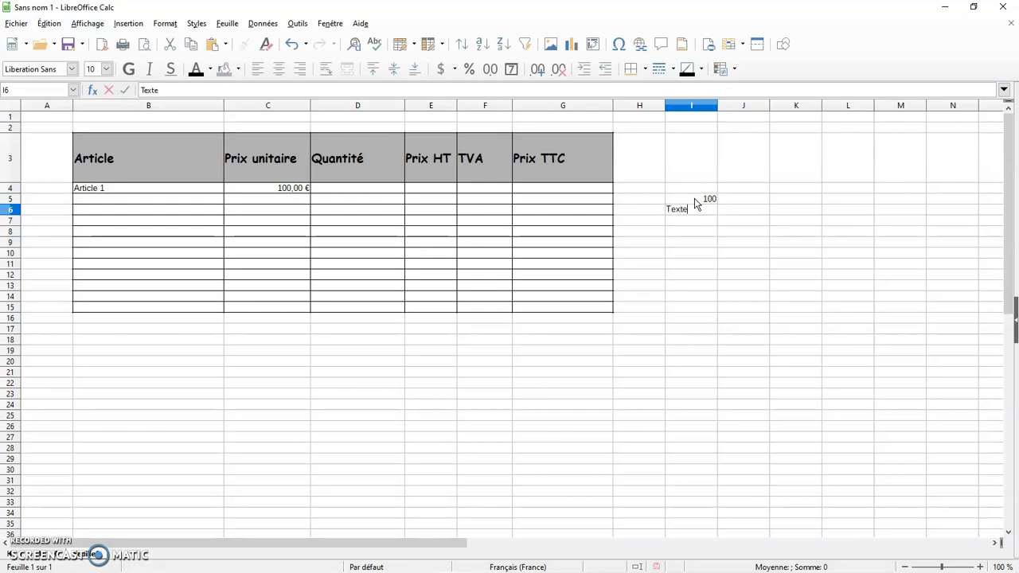
{"action": "key", "text": "Return"}
{"action": "left_click", "coordinate": [739, 277]}
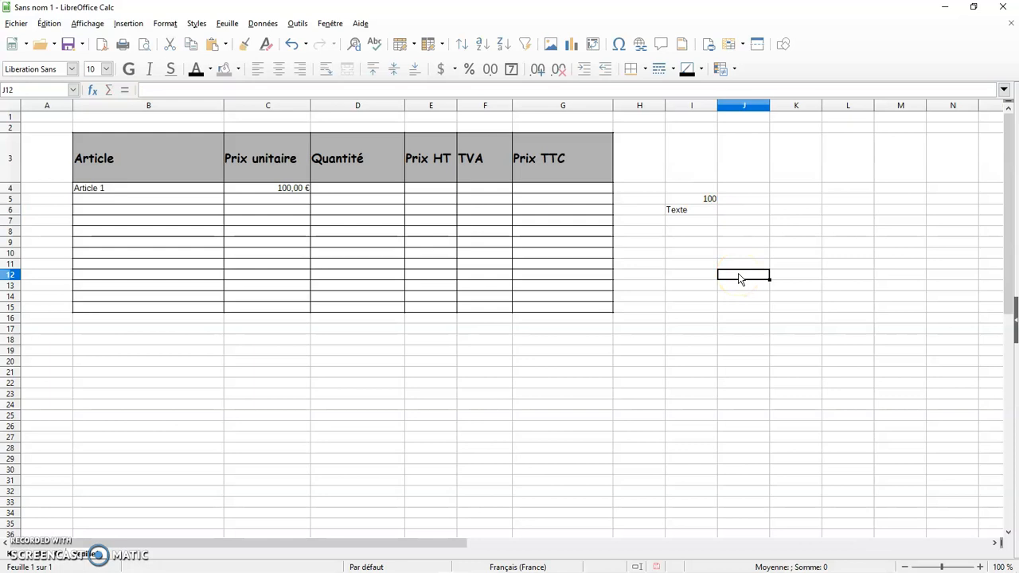
Delete the sample contents of cells I5:I6.
{"action": "left_click_drag", "start_coordinate": [705, 199], "coordinate": [700, 212]}
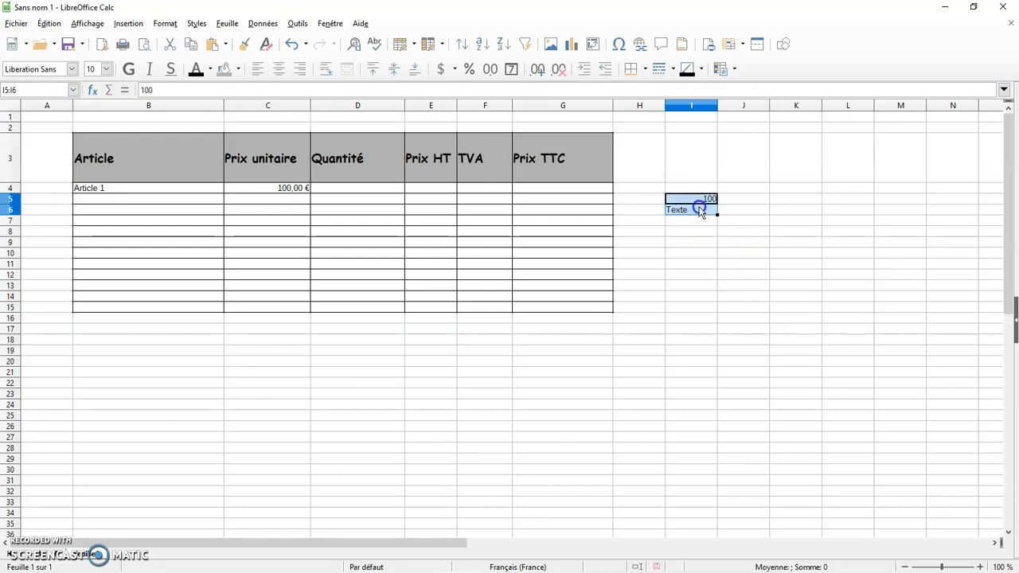
{"action": "key", "text": "Delete"}
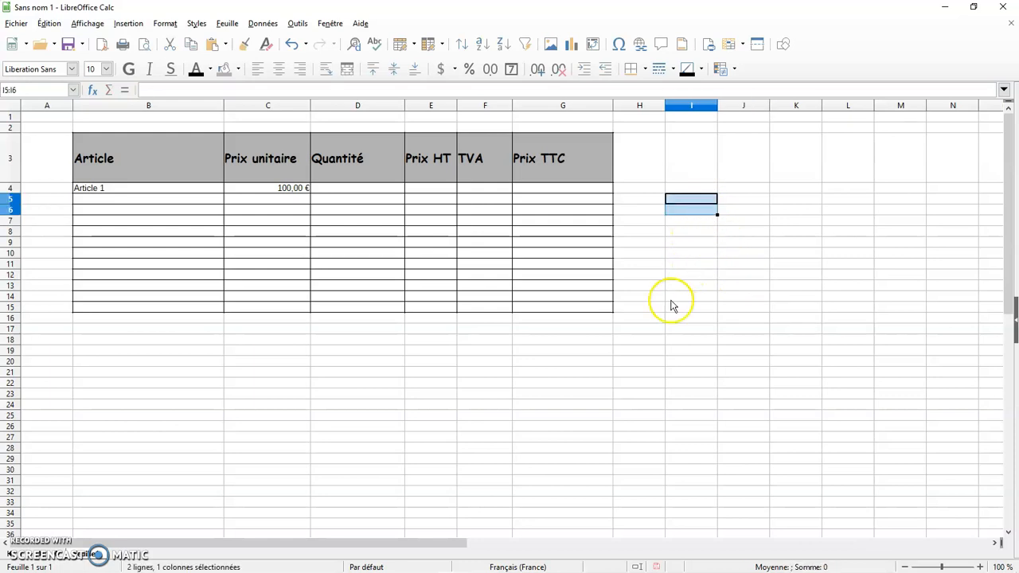
{"action": "left_click", "coordinate": [451, 358]}
{"action": "left_click", "coordinate": [450, 350]}
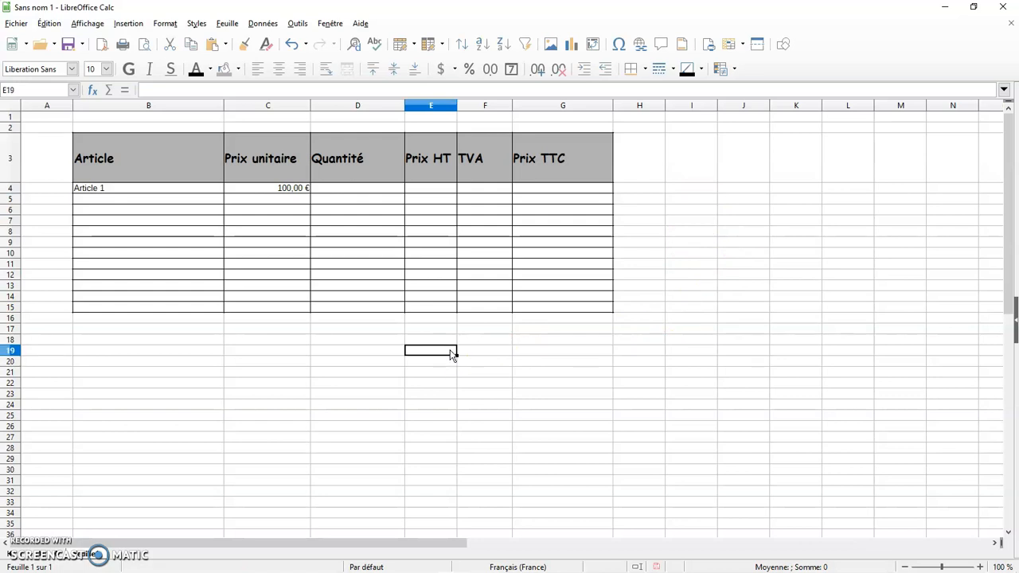
Try deleting the contents of the header cells B3:G3, and undo the deletion.
{"action": "left_click_drag", "start_coordinate": [175, 157], "coordinate": [532, 165]}
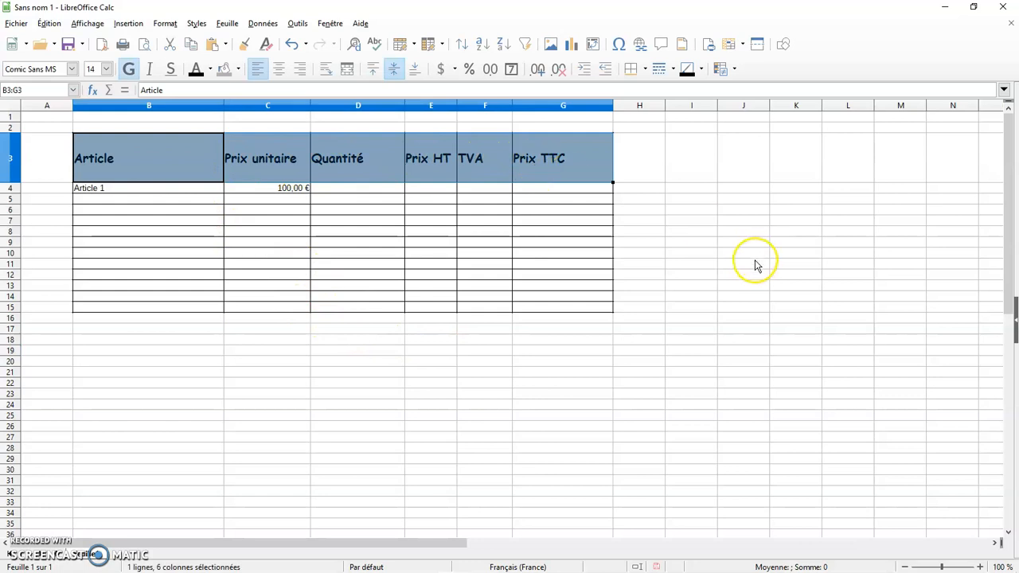
{"action": "key", "text": "Delete"}
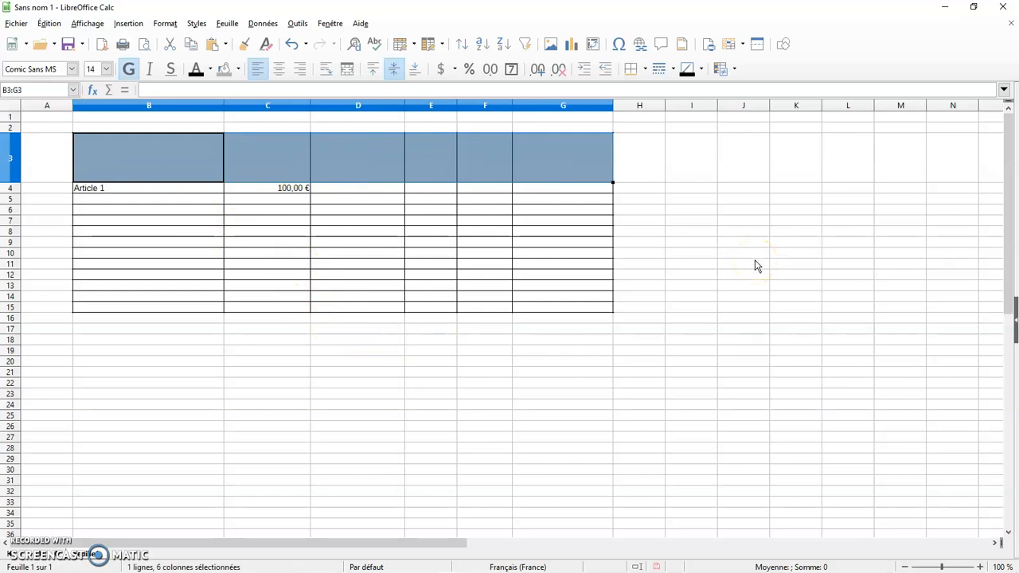
{"action": "left_click", "coordinate": [755, 263]}
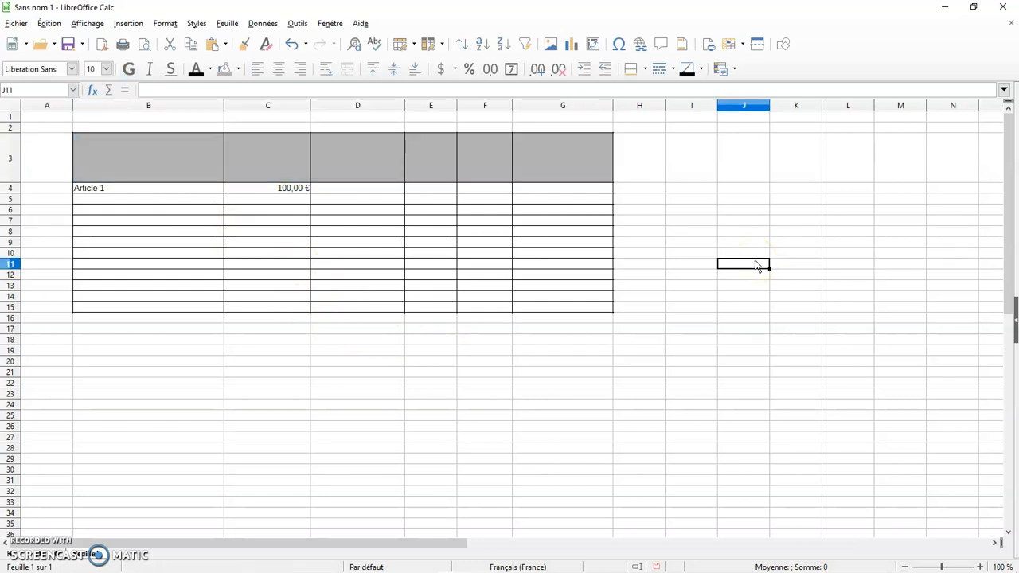
{"action": "key", "text": "ctrl+z"}
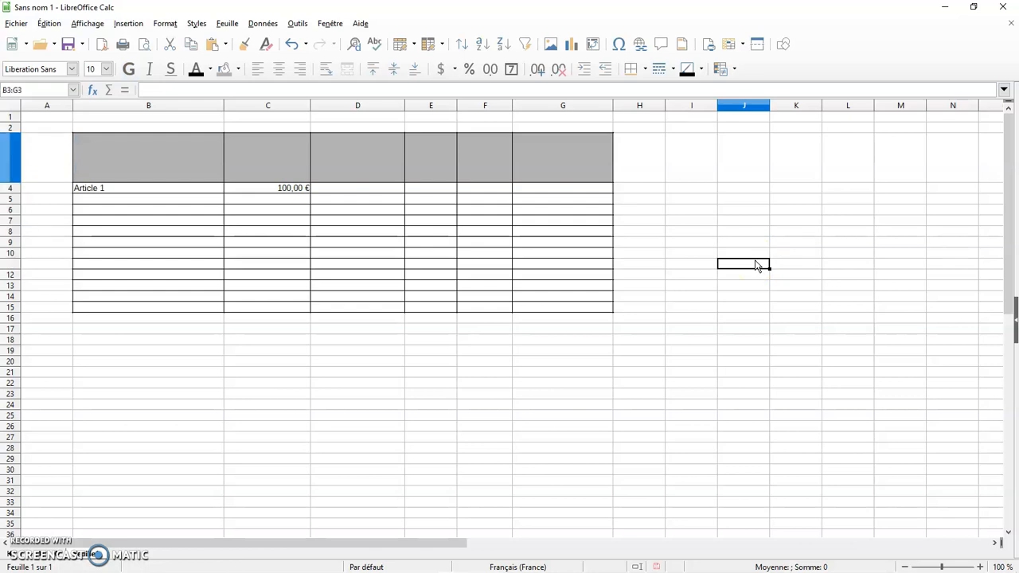
{"action": "left_click_drag", "start_coordinate": [159, 151], "coordinate": [552, 158]}
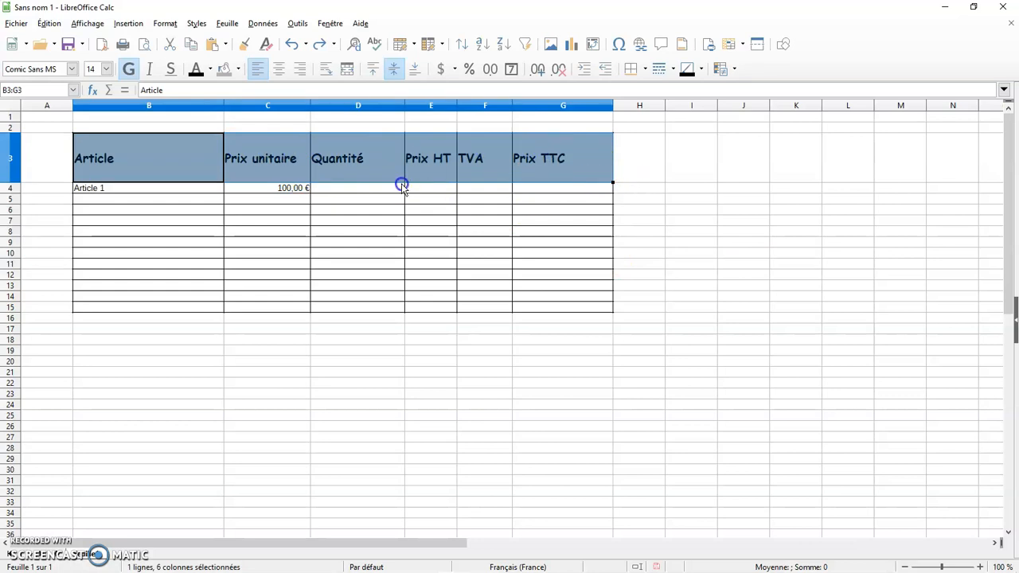
{"action": "right_click", "coordinate": [170, 150]}
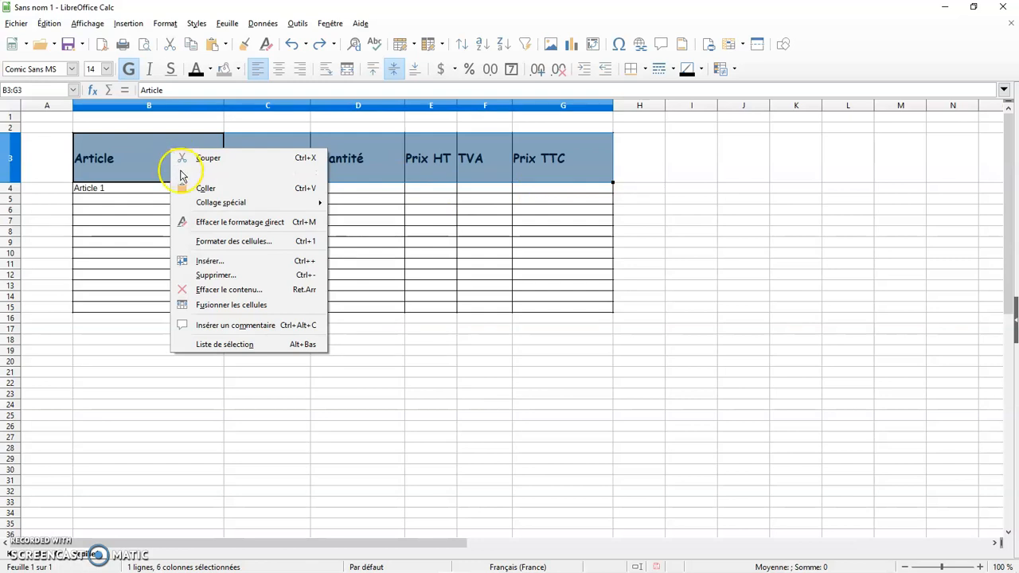
{"action": "left_click", "coordinate": [233, 276]}
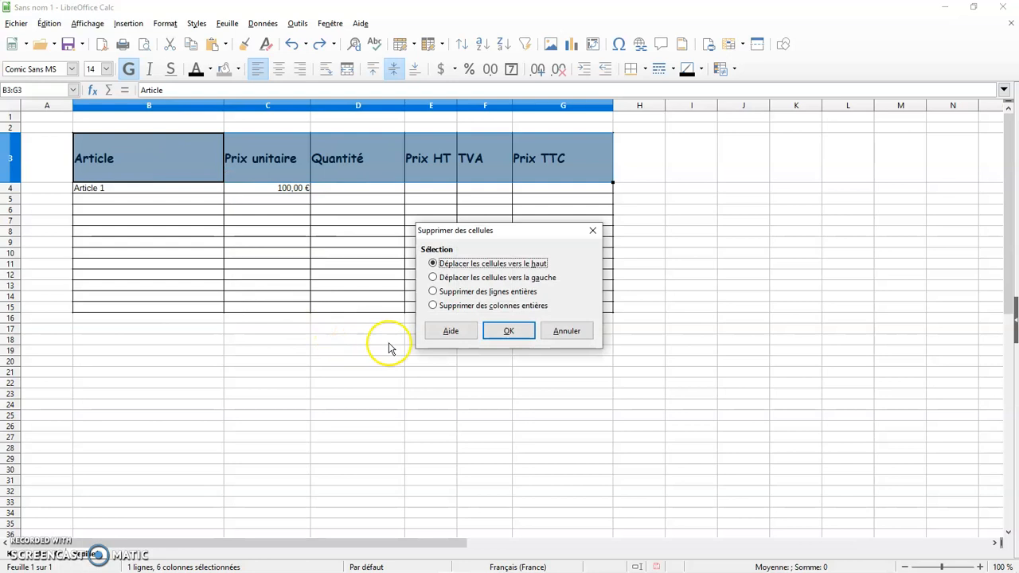
{"action": "left_click", "coordinate": [561, 335]}
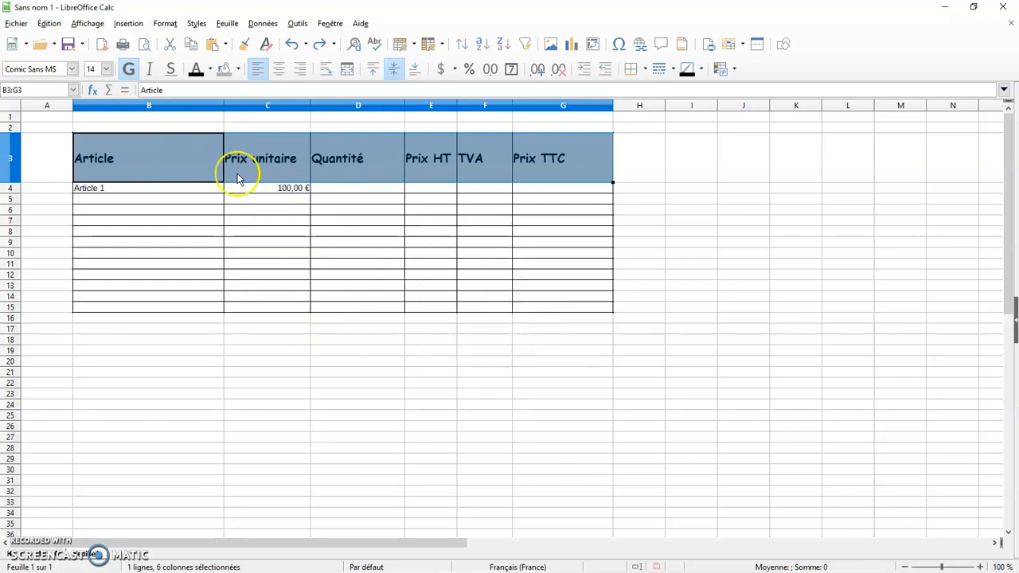
Try clearing the text, numbers, dates, formulas and comments of header cells B3:G3 while keeping their formats, and undo it.
{"action": "right_click", "coordinate": [176, 157]}
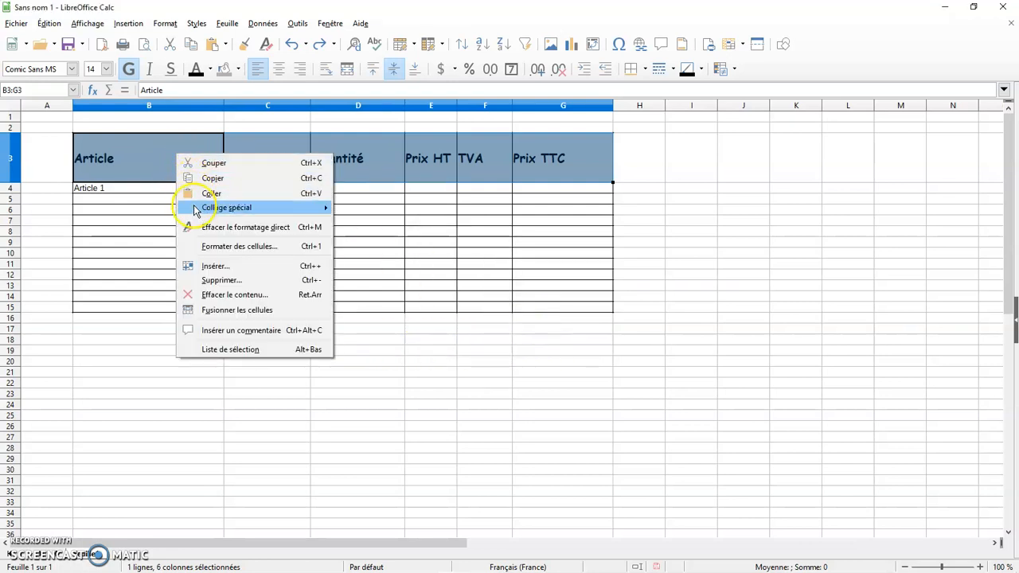
{"action": "left_click", "coordinate": [261, 296]}
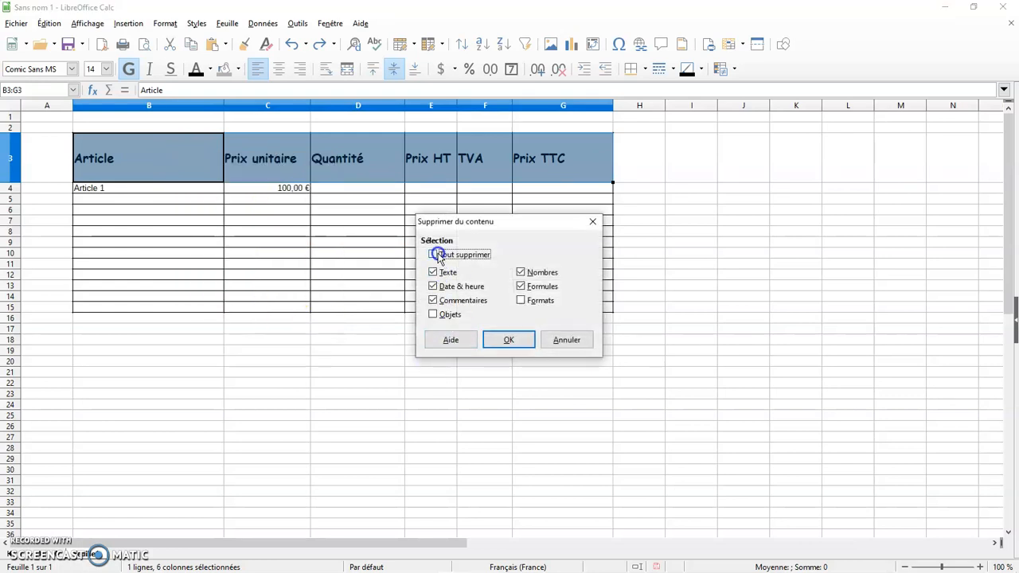
{"action": "left_click", "coordinate": [506, 340]}
{"action": "left_click", "coordinate": [320, 368]}
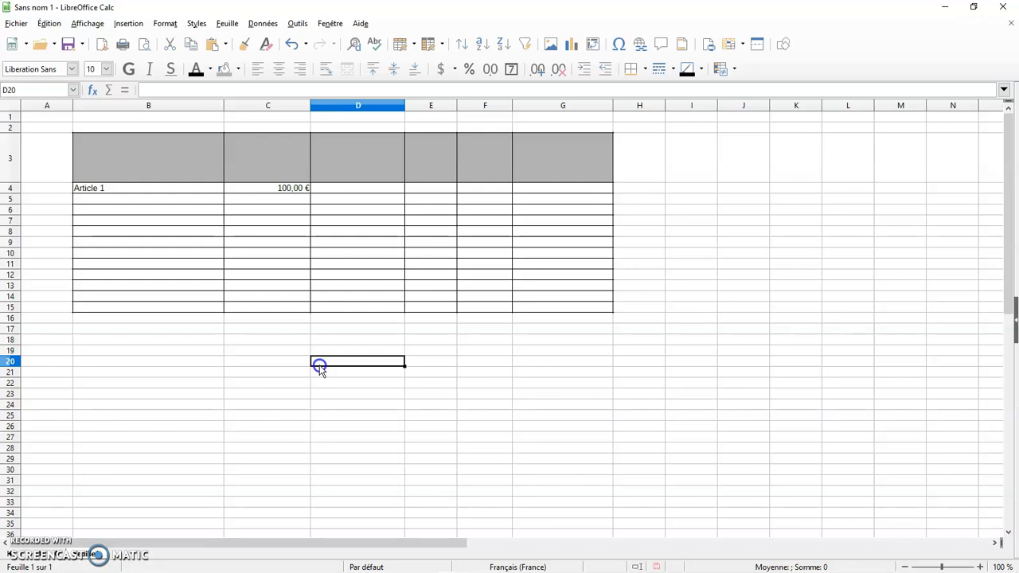
{"action": "key", "text": "ctrl+z"}
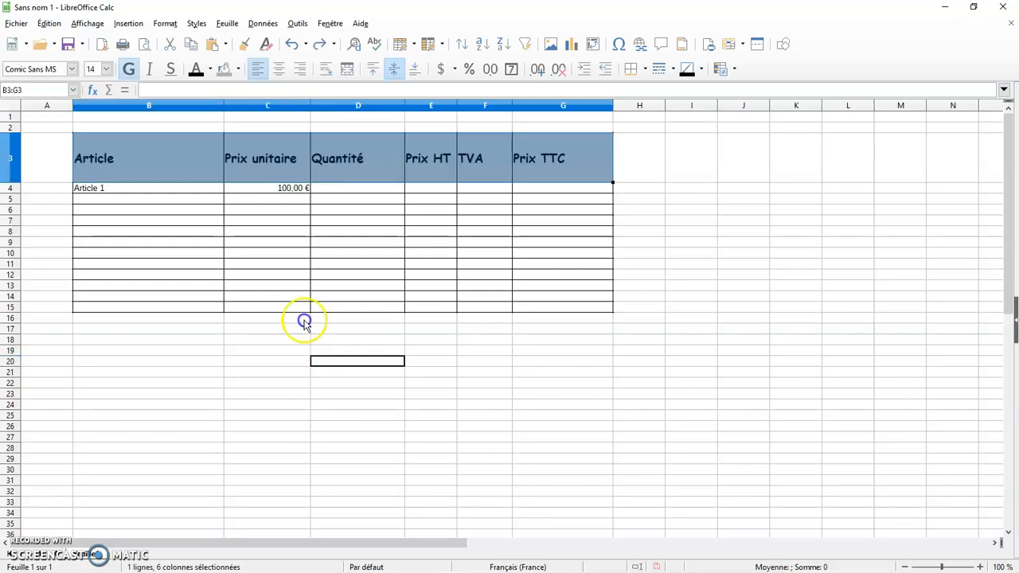
Try clearing the direct formatting of the header cells B3:G3, and undo it.
{"action": "left_click_drag", "start_coordinate": [191, 164], "coordinate": [541, 163]}
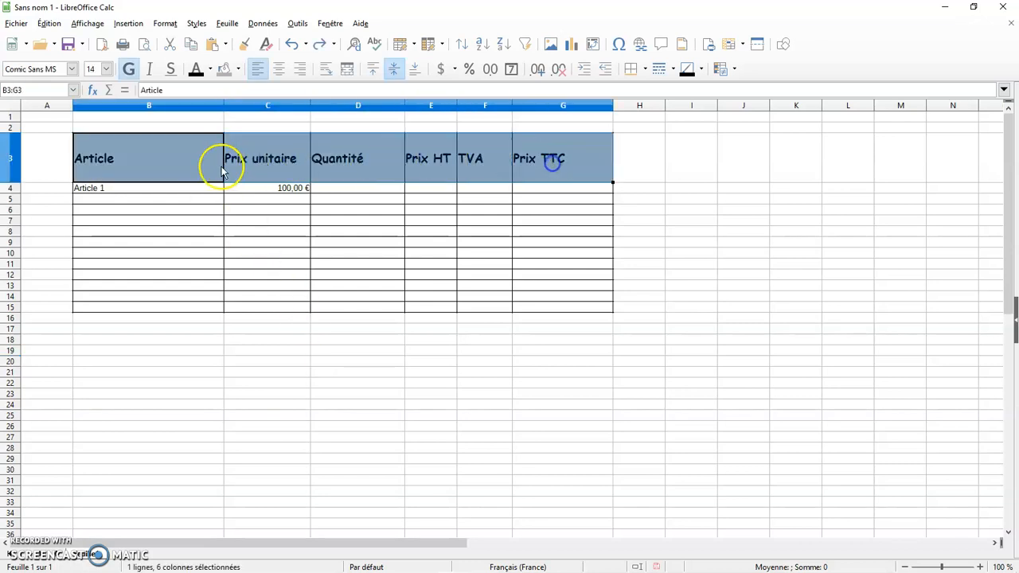
{"action": "right_click", "coordinate": [151, 162]}
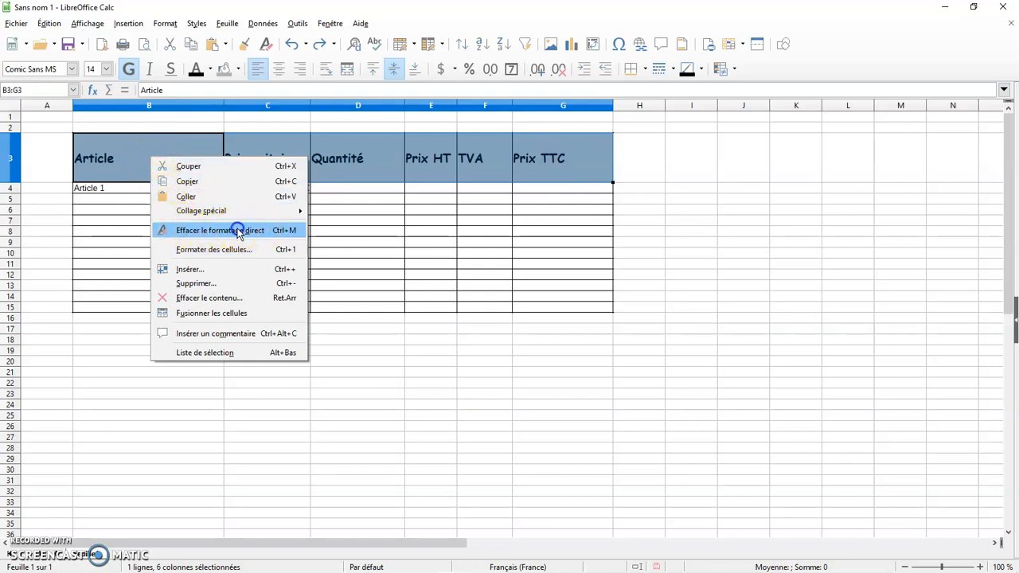
{"action": "left_click", "coordinate": [220, 230]}
{"action": "left_click", "coordinate": [396, 348]}
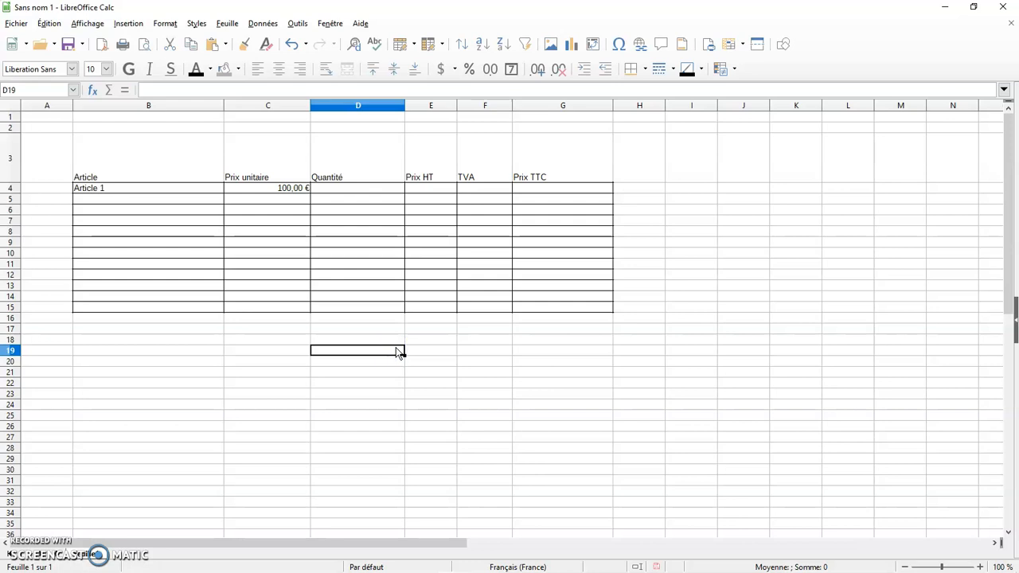
{"action": "key", "text": "ctrl+z"}
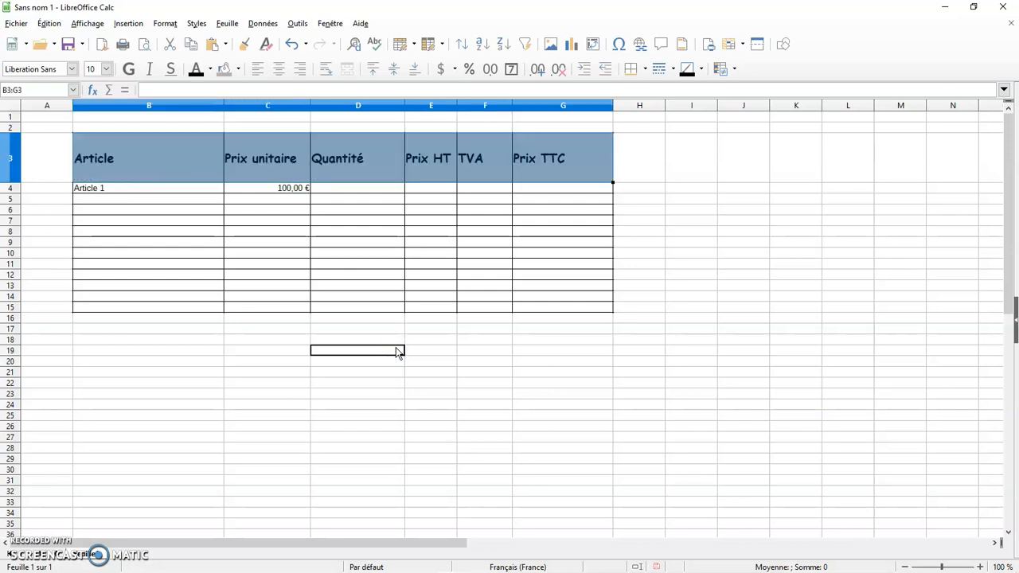
Try deleting everything in header cells B3:G3, including text and formats, and undo the deletion.
{"action": "left_click_drag", "start_coordinate": [189, 169], "coordinate": [547, 171]}
{"action": "right_click", "coordinate": [191, 165]}
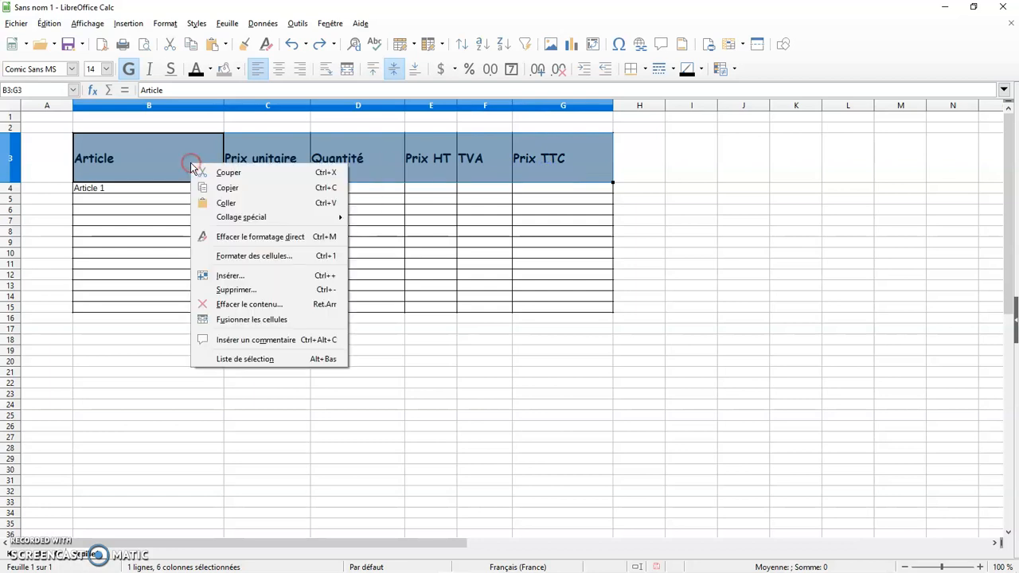
{"action": "left_click", "coordinate": [249, 306]}
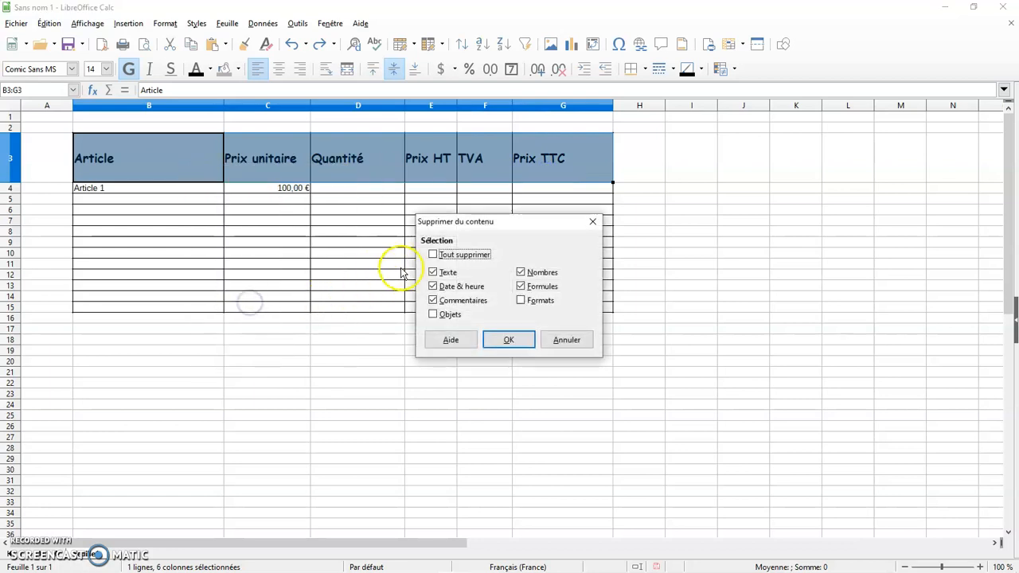
{"action": "left_click", "coordinate": [432, 254]}
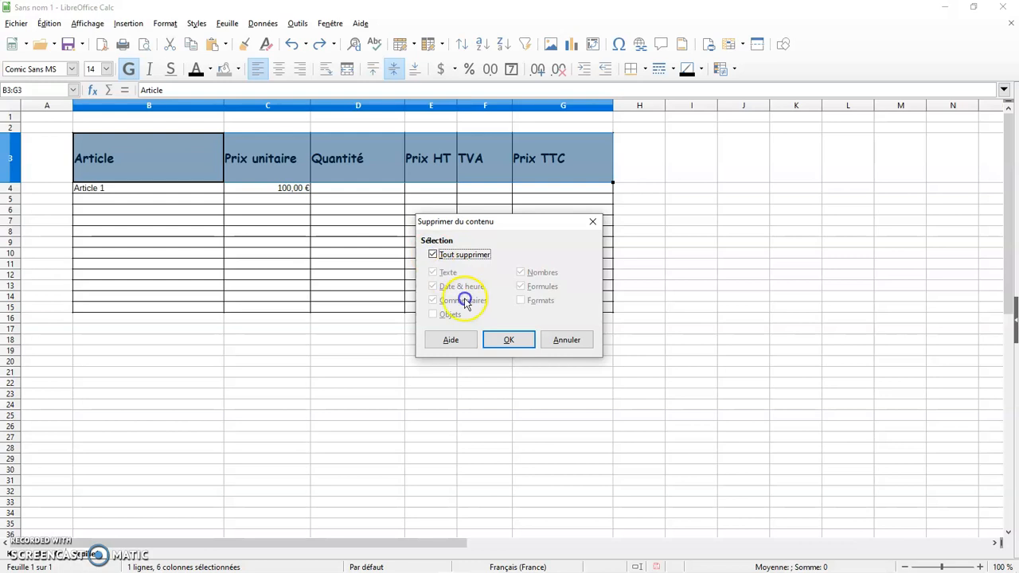
{"action": "left_click", "coordinate": [495, 338]}
{"action": "left_click", "coordinate": [400, 386]}
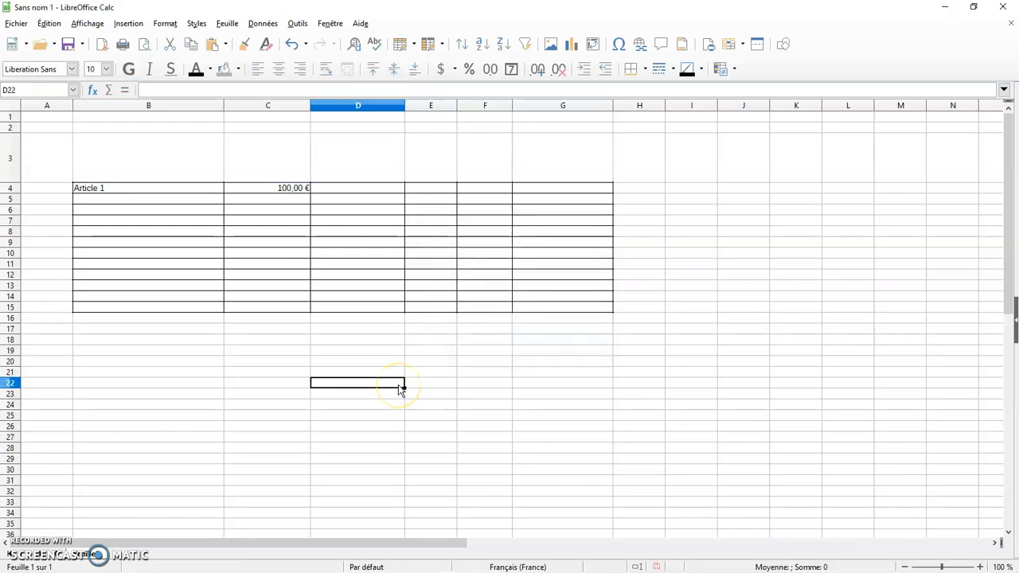
{"action": "key", "text": "ctrl+z"}
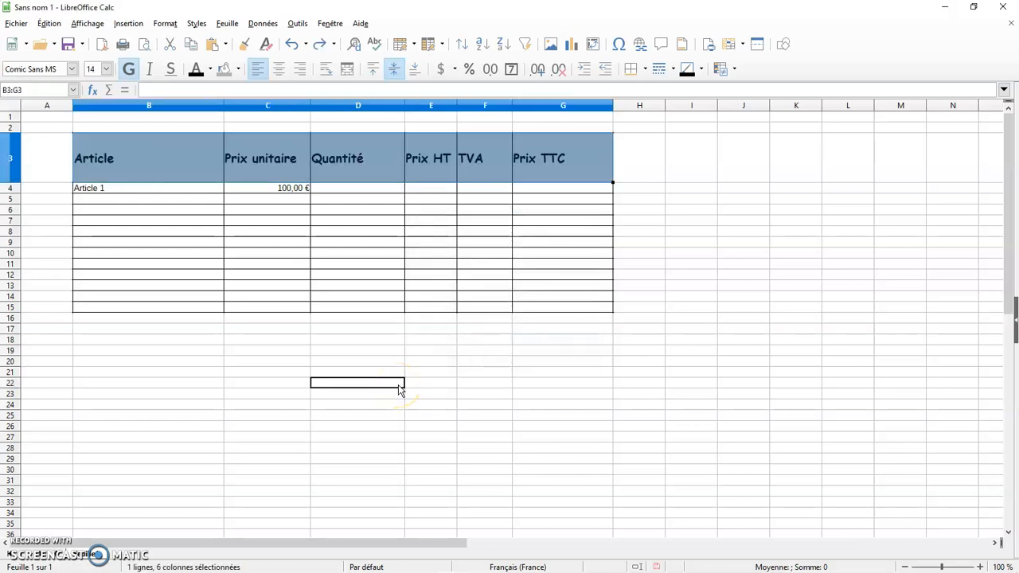
{"action": "left_click", "coordinate": [685, 241]}
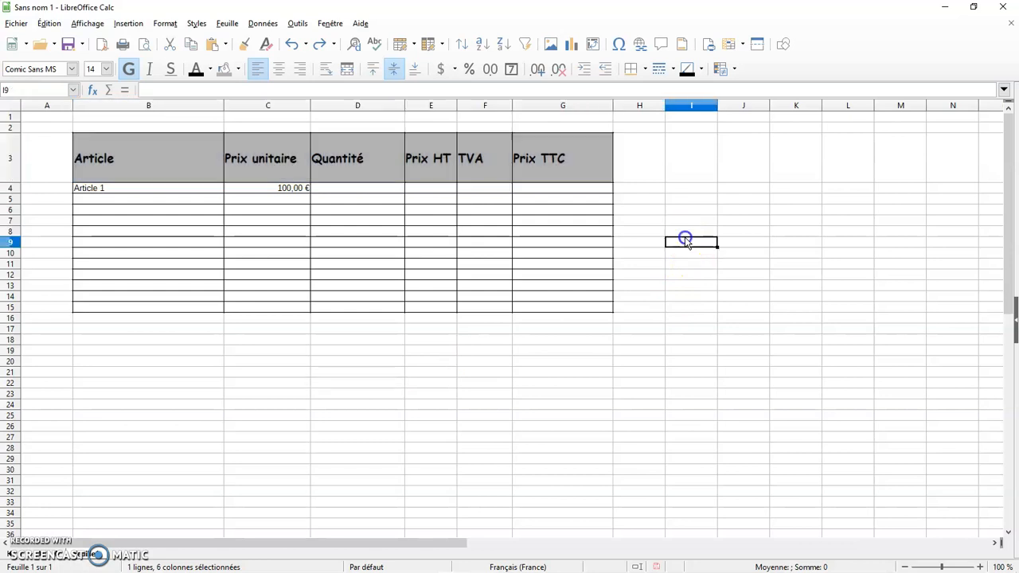
{"action": "left_click", "coordinate": [640, 233]}
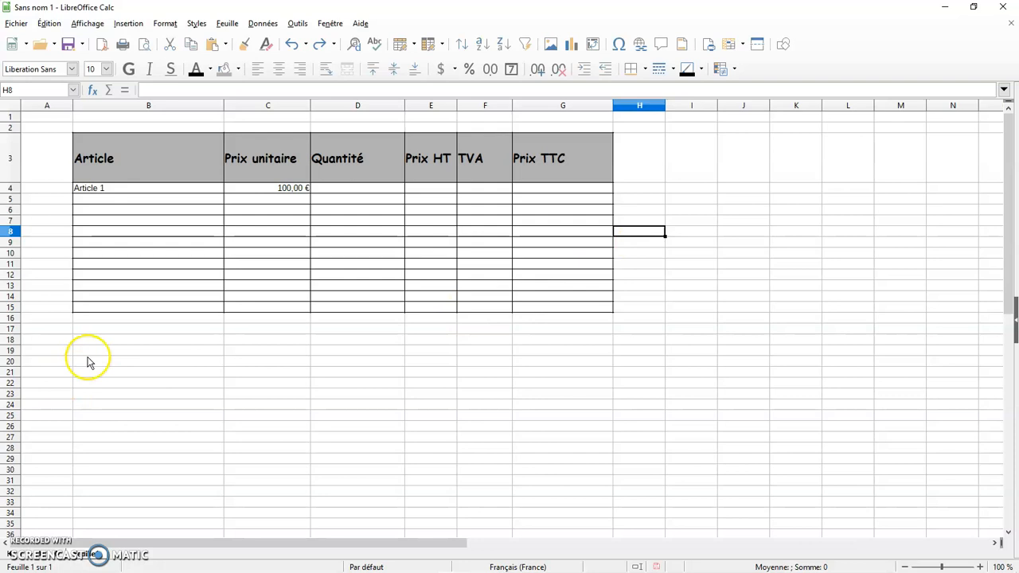
{"action": "left_click", "coordinate": [118, 341]}
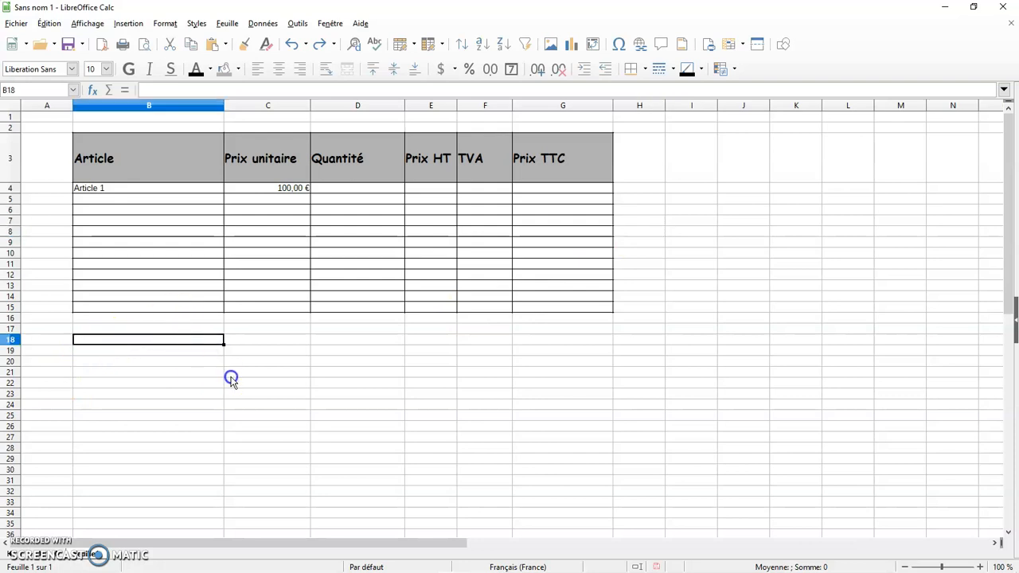
Clone the formatting of header cell B3 onto cell B19.
{"action": "left_click", "coordinate": [146, 159]}
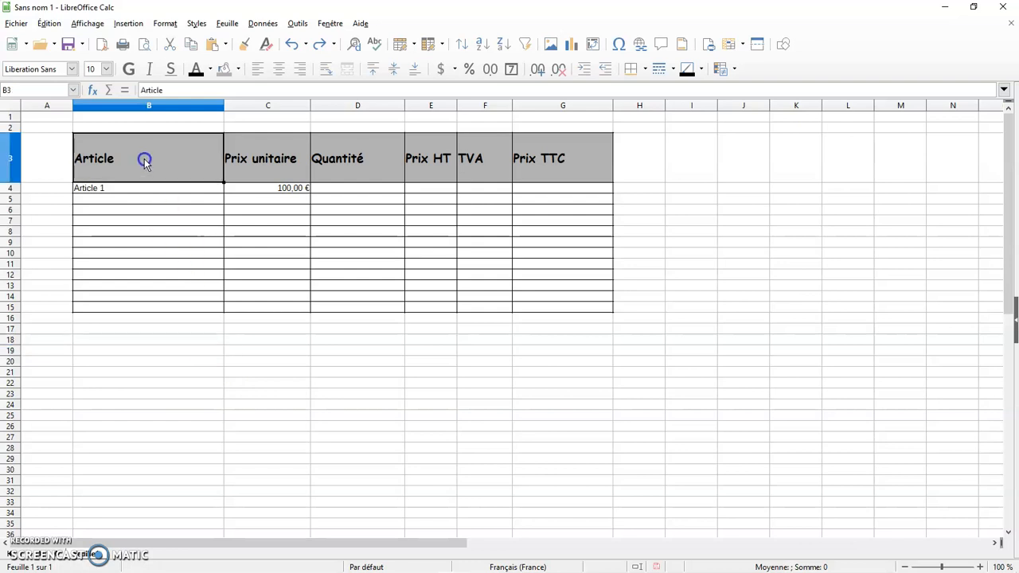
{"action": "left_click", "coordinate": [248, 49]}
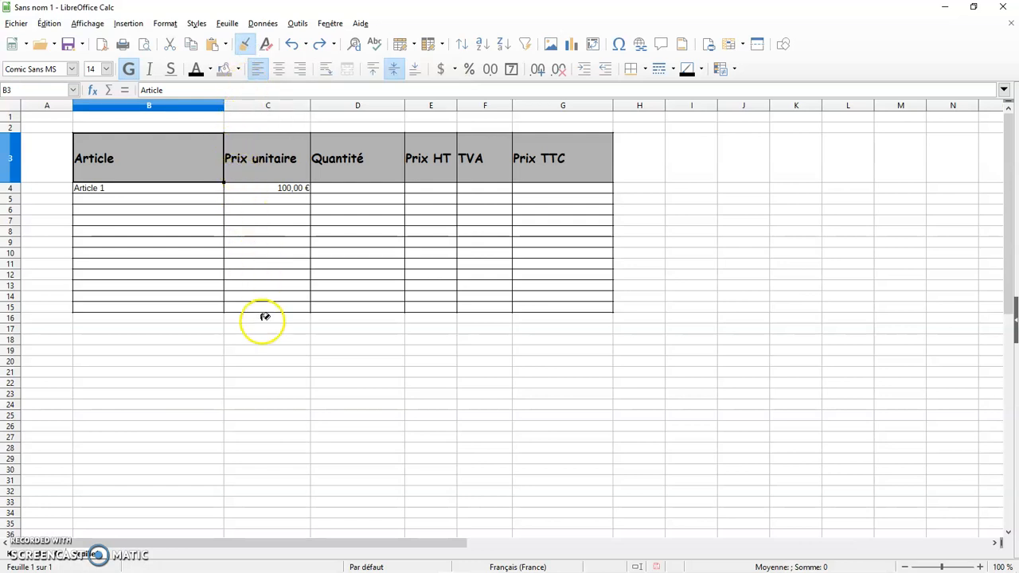
{"action": "left_click", "coordinate": [123, 350]}
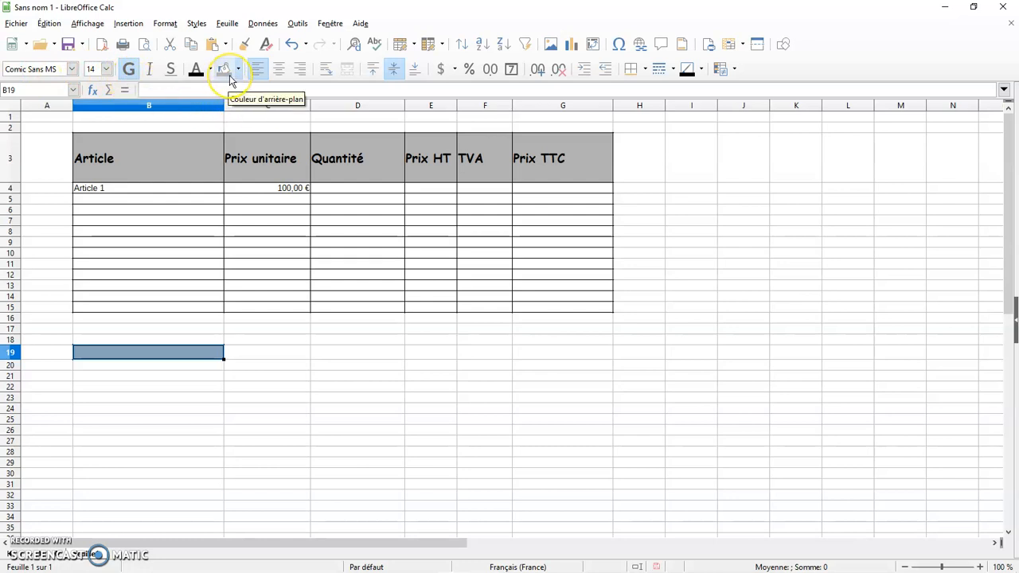
{"action": "left_click", "coordinate": [393, 72]}
{"action": "left_click", "coordinate": [291, 365]}
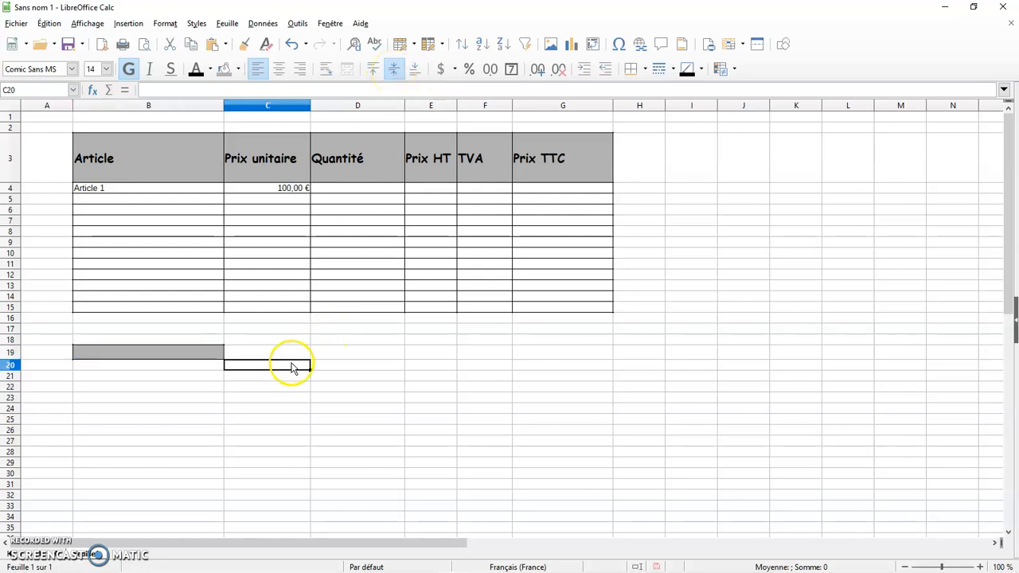
{"action": "left_click", "coordinate": [183, 351]}
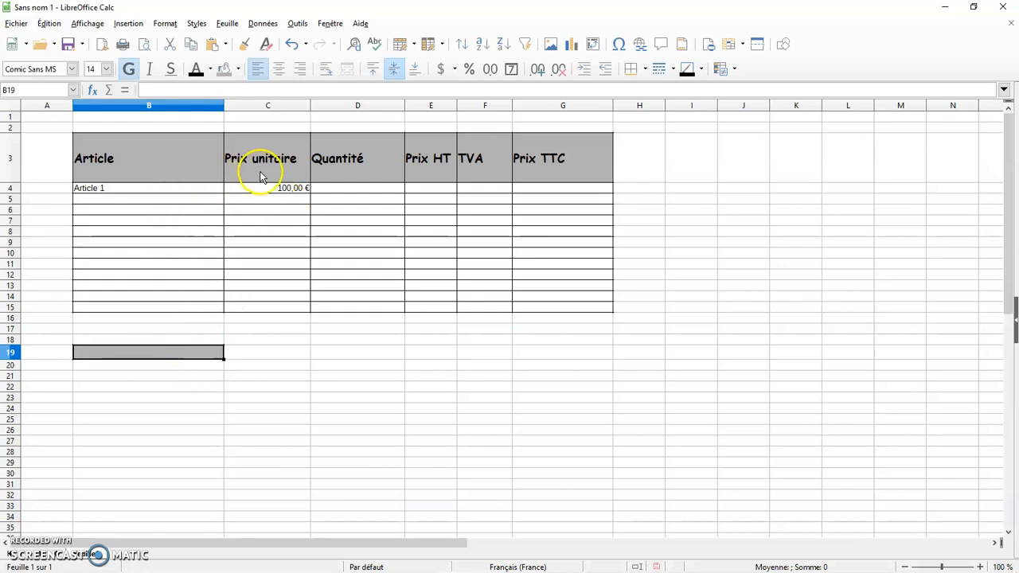
Clone the formatting of header cell B3 onto cell B22.
{"action": "left_click", "coordinate": [172, 162]}
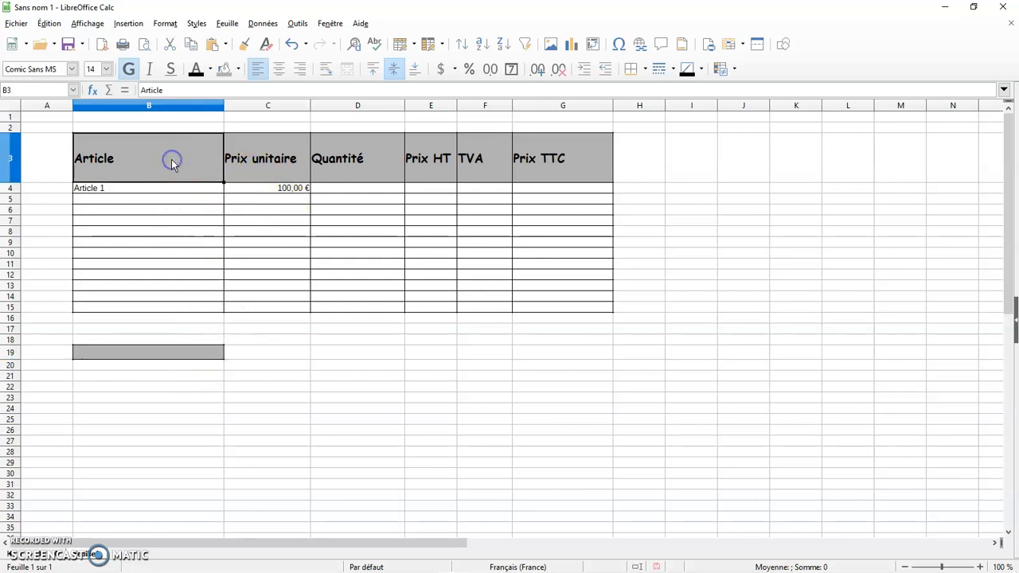
{"action": "left_click", "coordinate": [244, 52]}
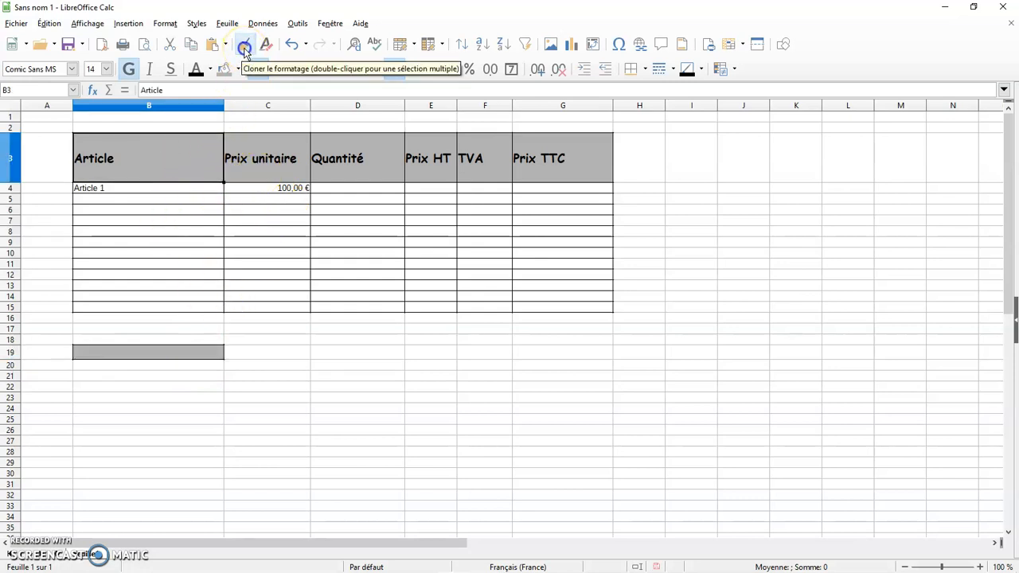
{"action": "left_click", "coordinate": [161, 389]}
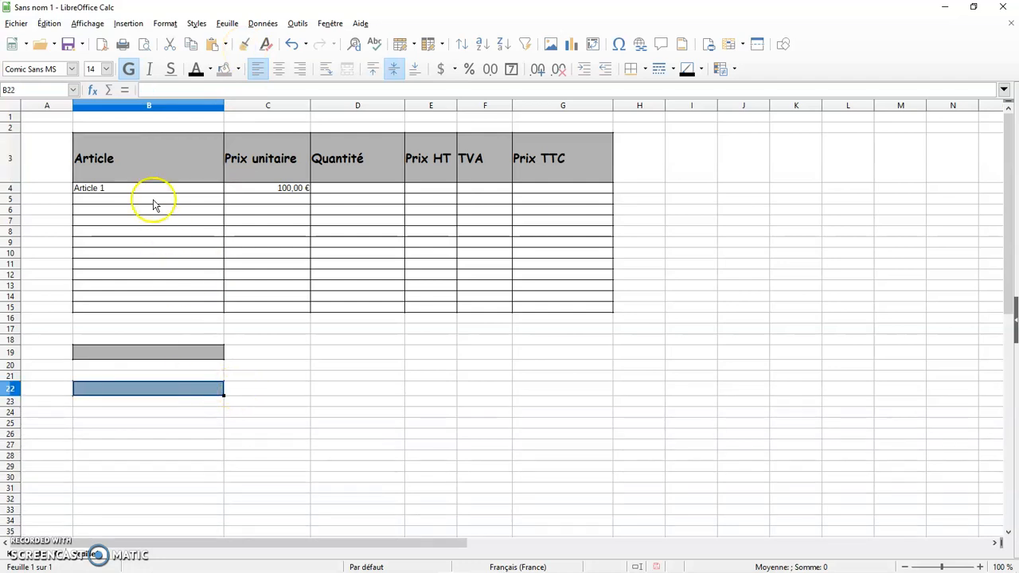
Clone the formatting of header cell B3 repeatedly onto cells D19, E22, G19 and G22.
{"action": "left_click", "coordinate": [152, 164]}
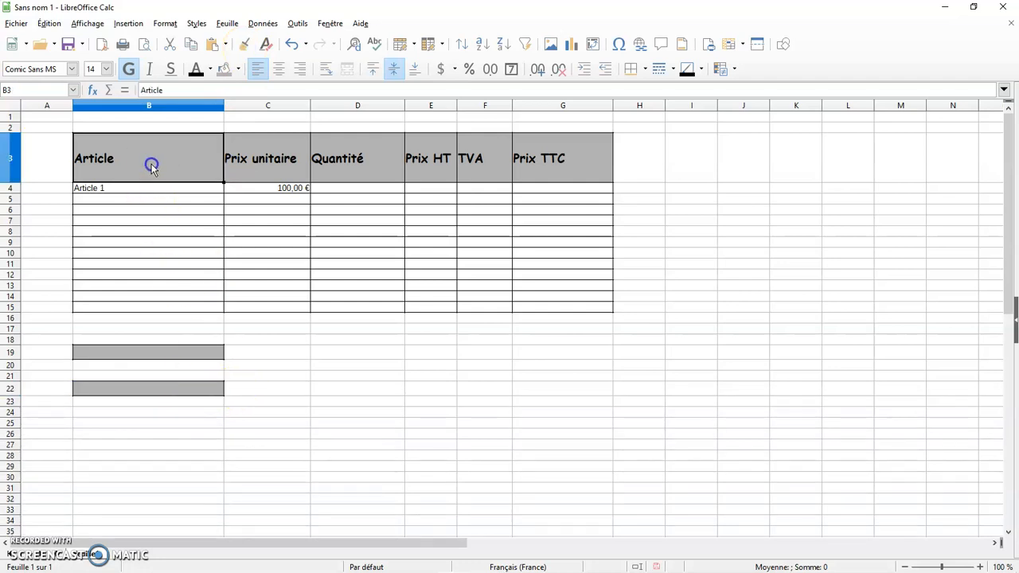
{"action": "left_click", "coordinate": [246, 44]}
{"action": "left_click", "coordinate": [324, 353]}
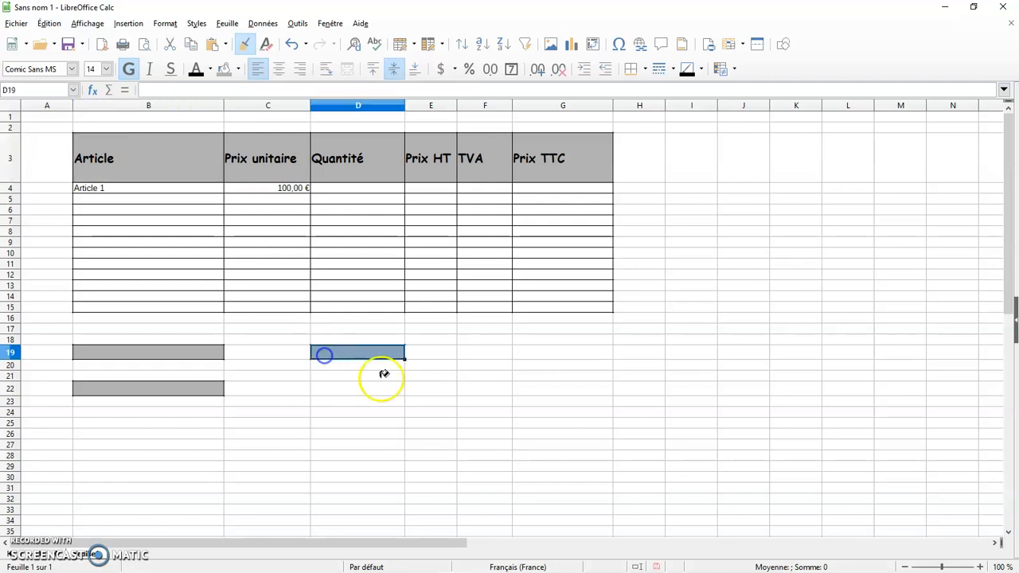
{"action": "left_click", "coordinate": [433, 389]}
{"action": "left_click", "coordinate": [567, 359]}
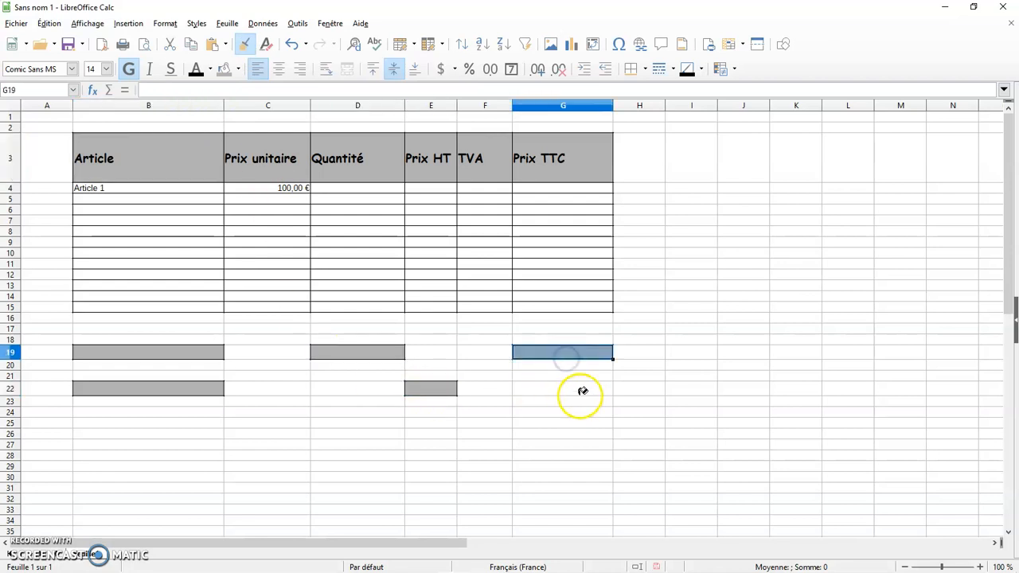
{"action": "left_click", "coordinate": [581, 390]}
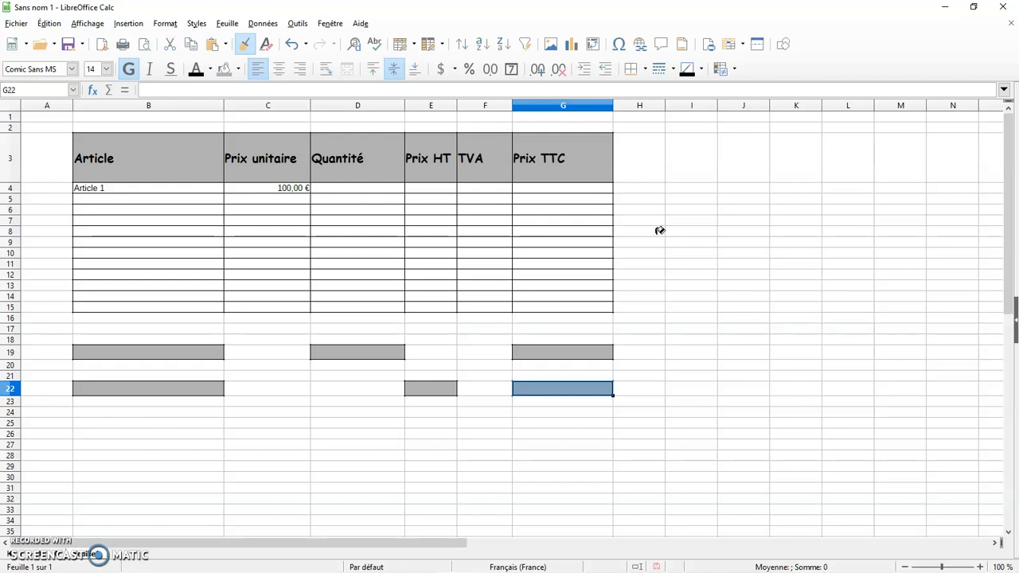
Undo all the cloned formatting below the table and leave the format cloning mode.
{"action": "key", "text": "ctrl+z"}
{"action": "key", "text": "ctrl+z"}
{"action": "key", "text": "ctrl+z"}
{"action": "key", "text": "ctrl+z"}
{"action": "key", "text": "ctrl+z"}
{"action": "key", "text": "ctrl+z"}
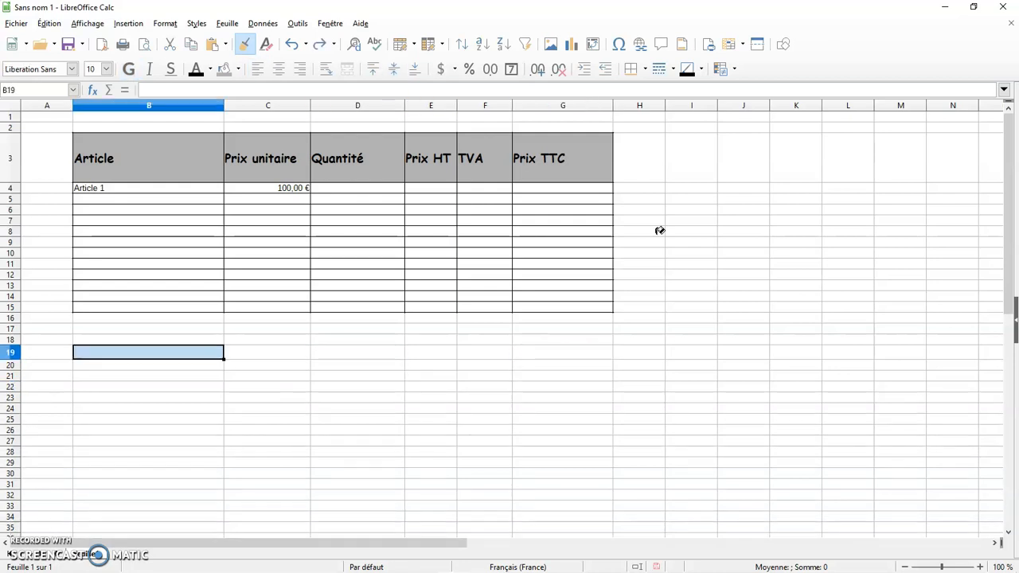
{"action": "key", "text": "ctrl+z"}
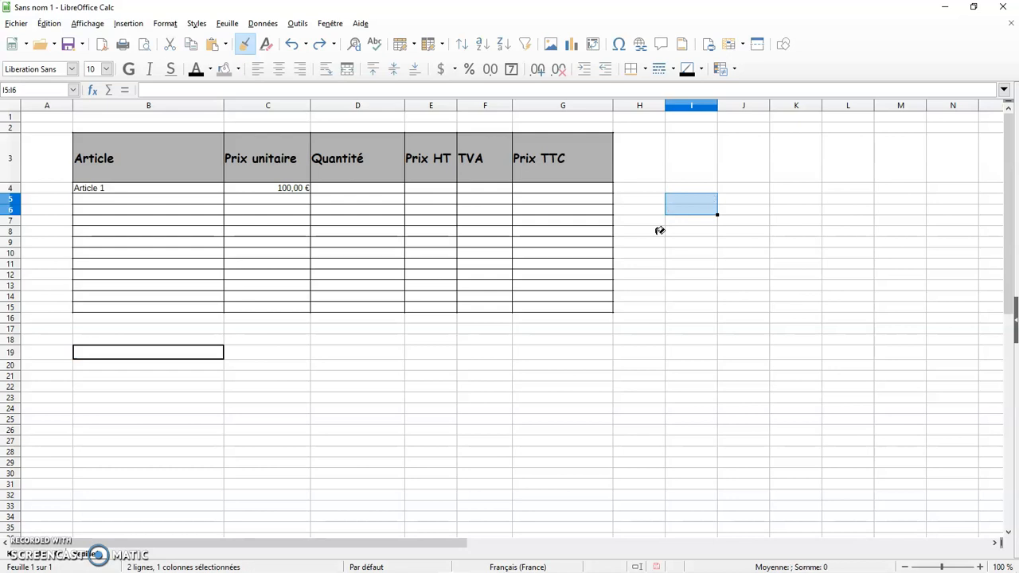
{"action": "key", "text": "Escape"}
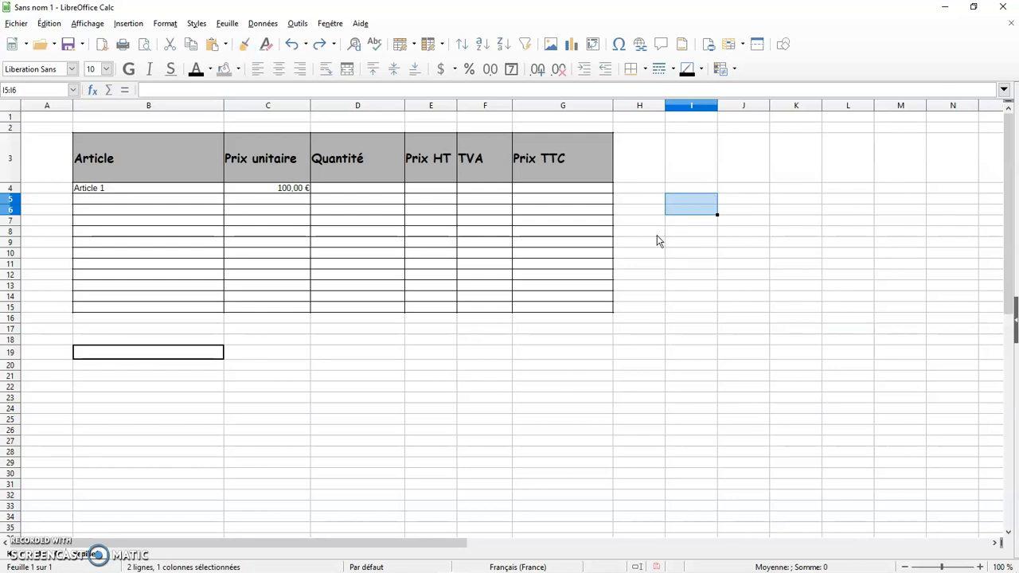
{"action": "left_click", "coordinate": [656, 235]}
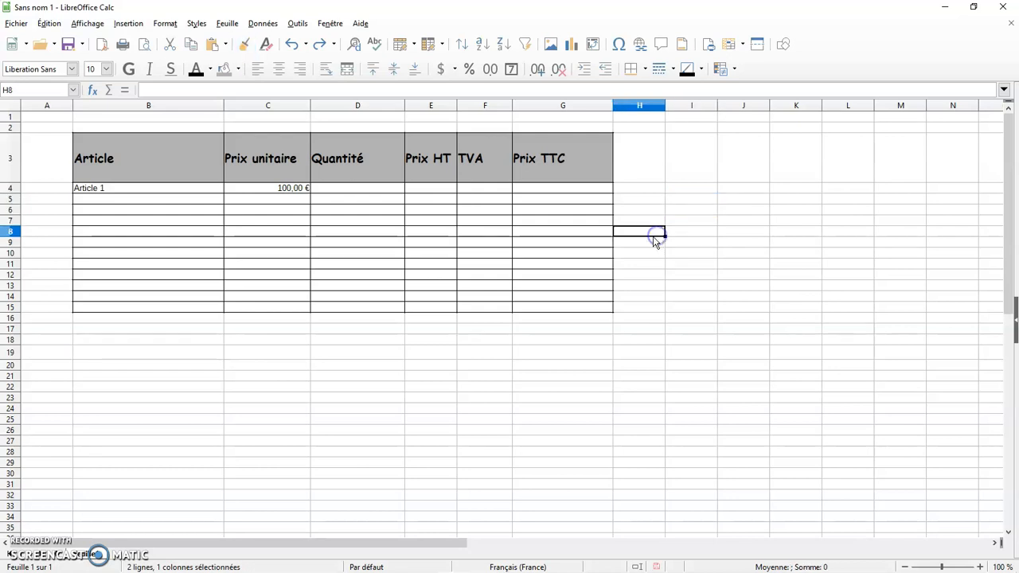
{"action": "left_click", "coordinate": [402, 367]}
Set the font of table body cells B4:G15 to Comic Sans MS, size 12.
{"action": "left_click_drag", "start_coordinate": [139, 162], "coordinate": [543, 167]}
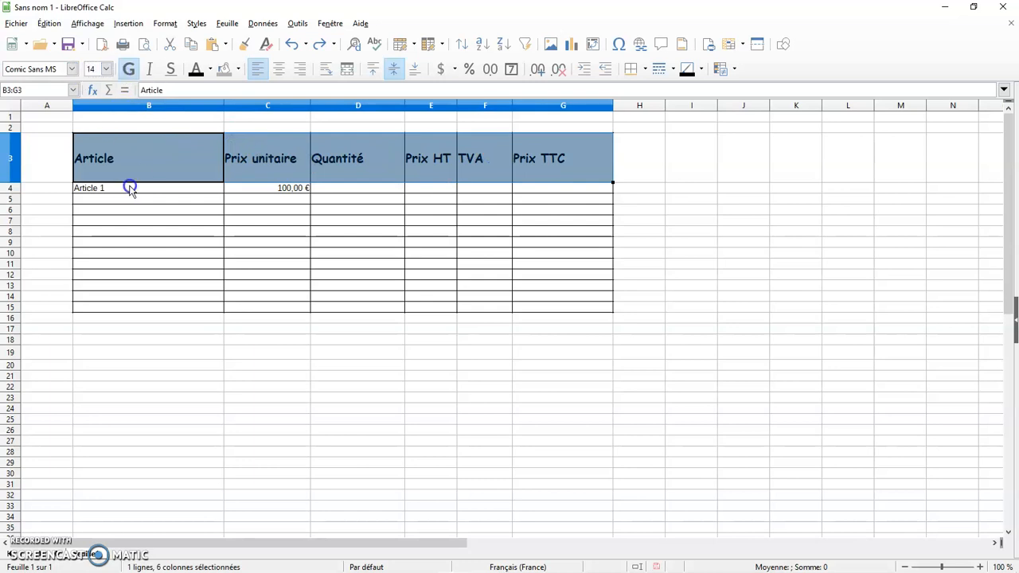
{"action": "left_click", "coordinate": [132, 206]}
{"action": "left_click_drag", "start_coordinate": [132, 191], "coordinate": [566, 309]}
{"action": "left_click", "coordinate": [71, 69]}
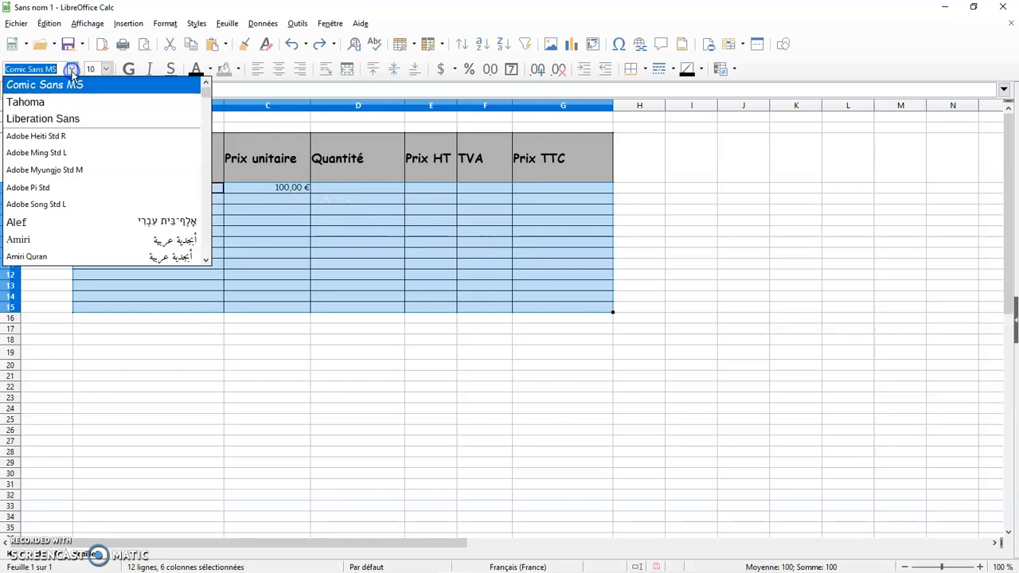
{"action": "left_click", "coordinate": [70, 84]}
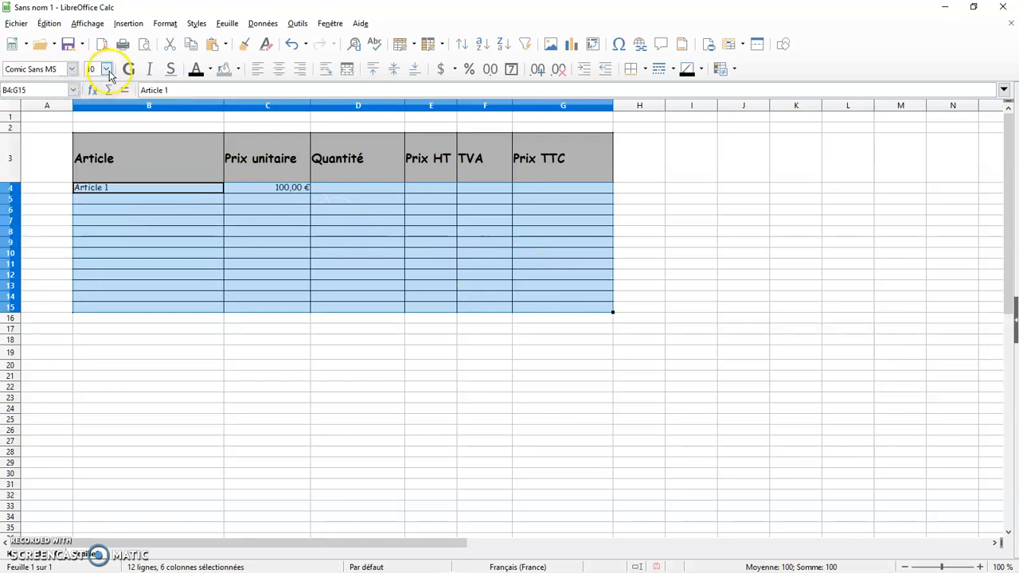
{"action": "left_click", "coordinate": [106, 69]}
{"action": "left_click", "coordinate": [94, 157]}
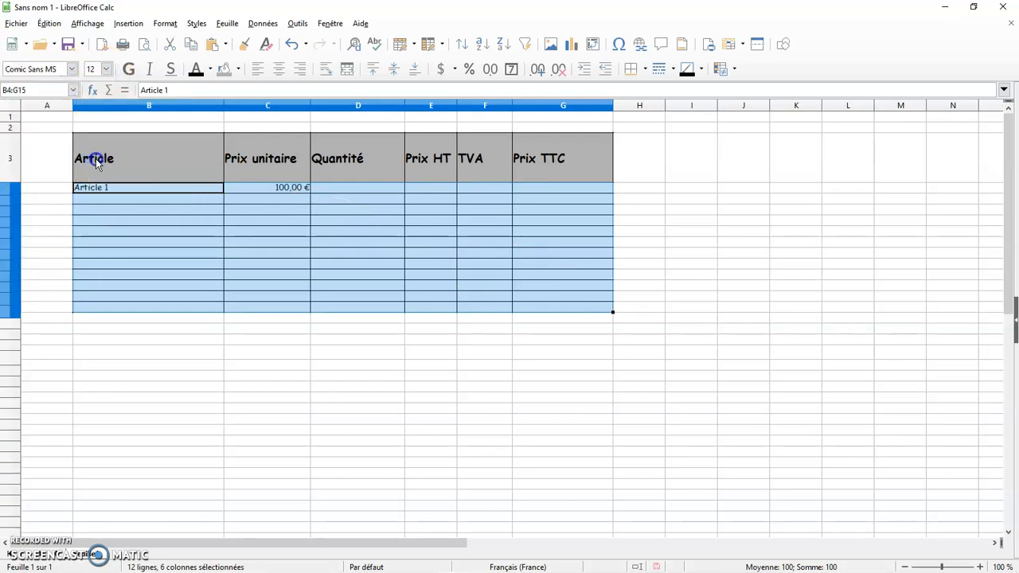
{"action": "left_click", "coordinate": [326, 264]}
{"action": "left_click", "coordinate": [151, 156]}
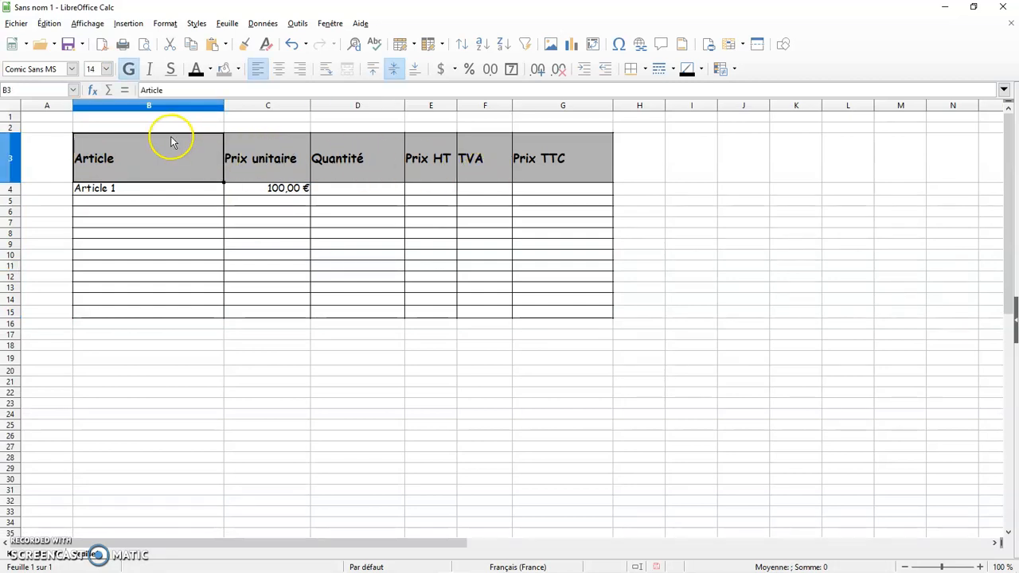
{"action": "left_click", "coordinate": [150, 196]}
{"action": "left_click_drag", "start_coordinate": [148, 196], "coordinate": [555, 319]}
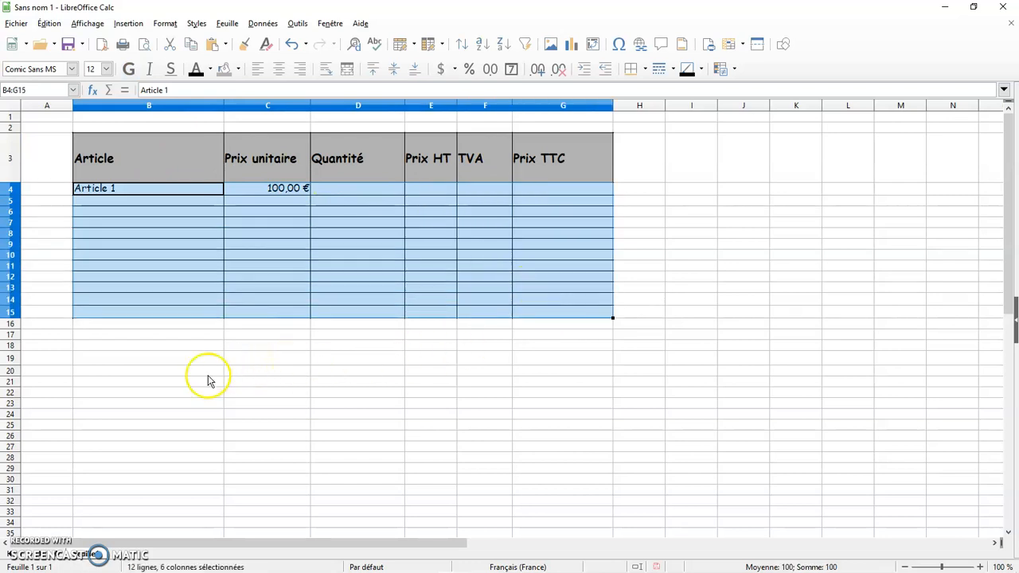
{"action": "mouse_move", "coordinate": [15, 320]}
{"action": "left_mouse_down"}
{"action": "mouse_move", "coordinate": [18, 340]}
{"action": "mouse_move", "coordinate": [14, 319]}
{"action": "left_mouse_up"}
{"action": "left_click", "coordinate": [94, 370]}
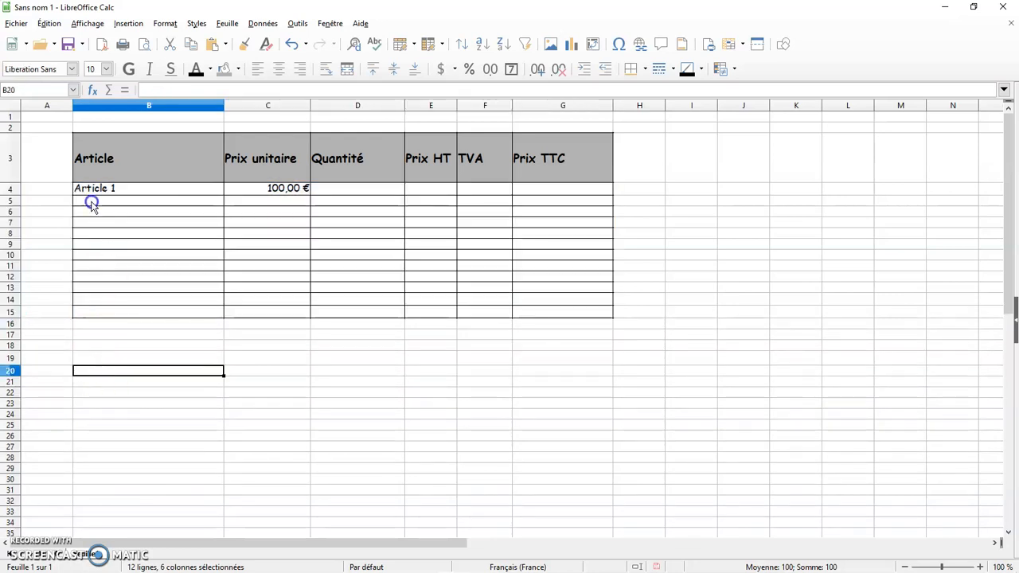
Select rows 4 to 15 and give them all the same height, clearly taller than their text.
{"action": "left_click_drag", "start_coordinate": [11, 189], "coordinate": [11, 335]}
{"action": "scroll", "coordinate": [50, 451], "scroll_direction": "down", "scroll_amount": 2}
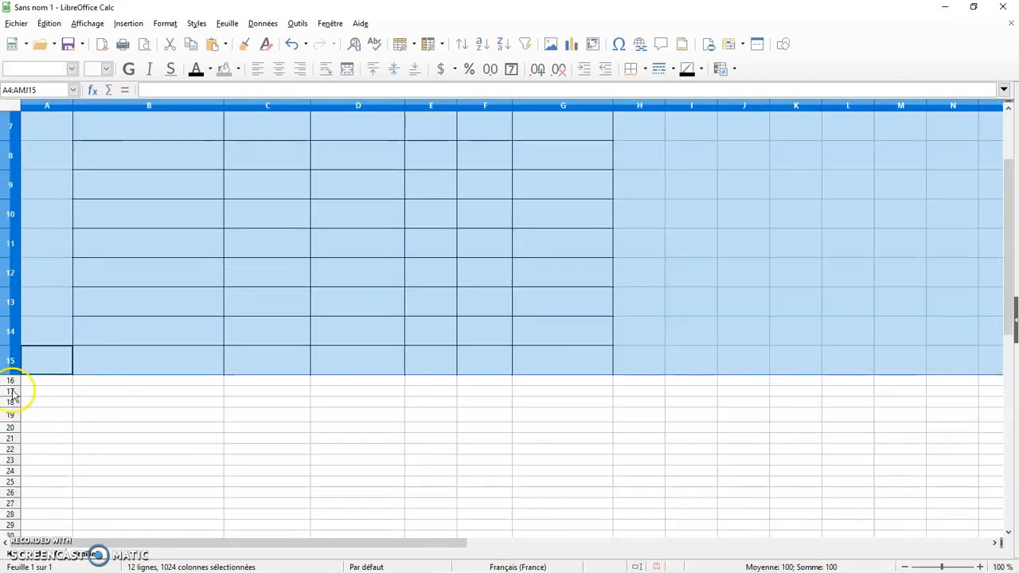
{"action": "left_click_drag", "start_coordinate": [12, 374], "coordinate": [19, 343]}
{"action": "left_click", "coordinate": [136, 363]}
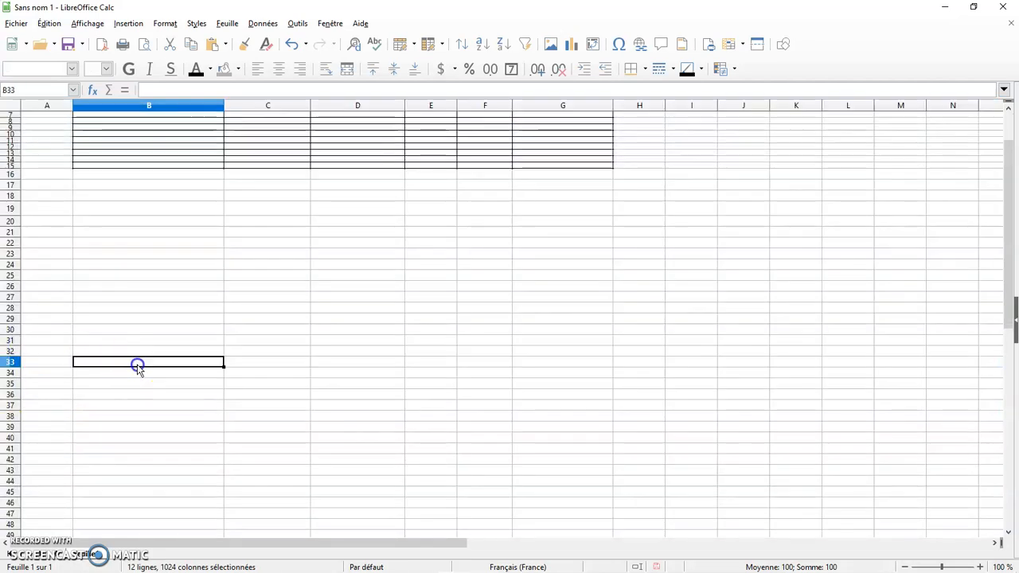
{"action": "scroll", "coordinate": [142, 364], "scroll_direction": "up", "scroll_amount": 1}
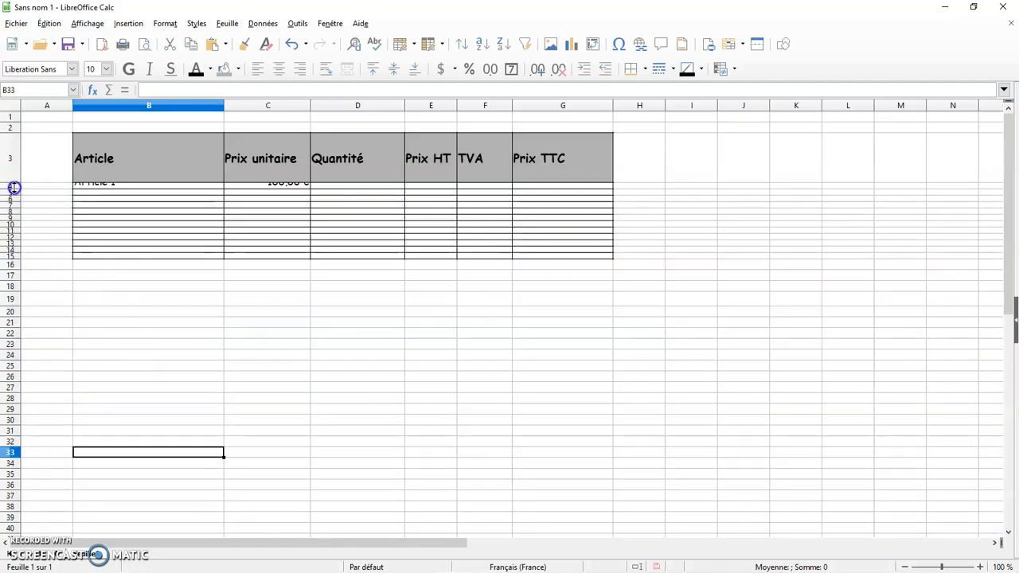
{"action": "left_click_drag", "start_coordinate": [15, 188], "coordinate": [16, 324]}
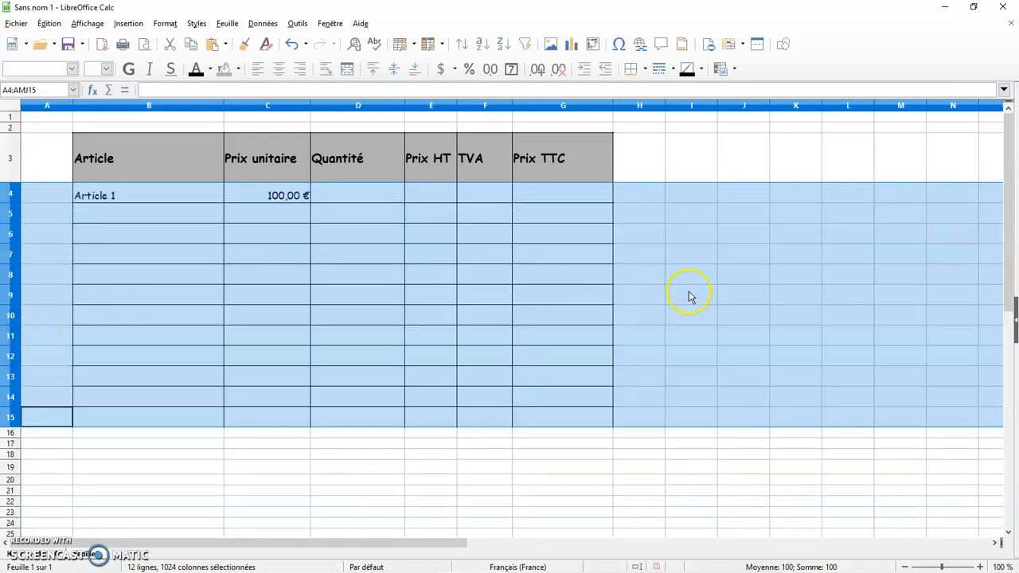
Align the contents of rows 4 to 15 to the left horizontally and center them vertically.
{"action": "left_click", "coordinate": [278, 68]}
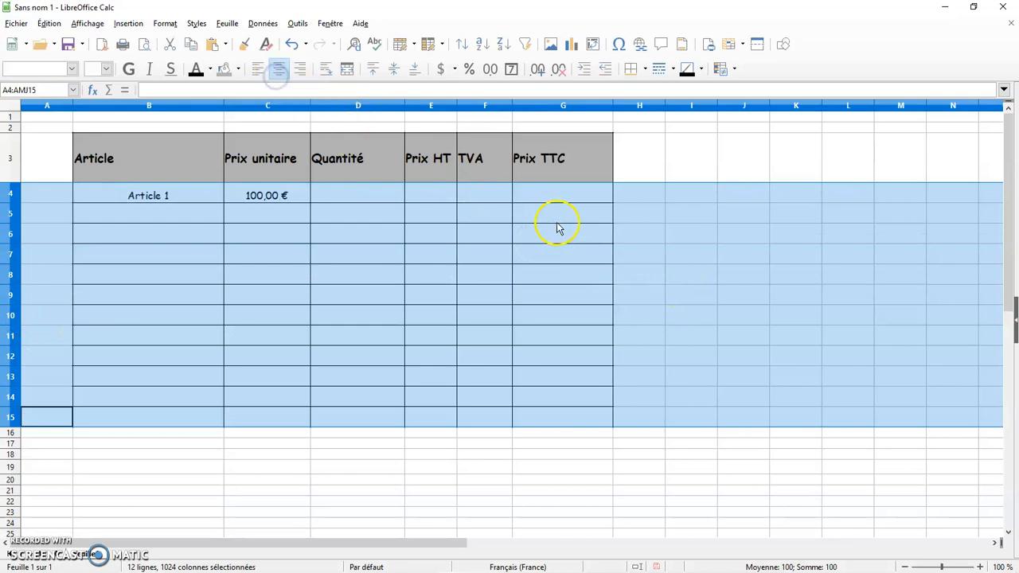
{"action": "left_click", "coordinate": [258, 70]}
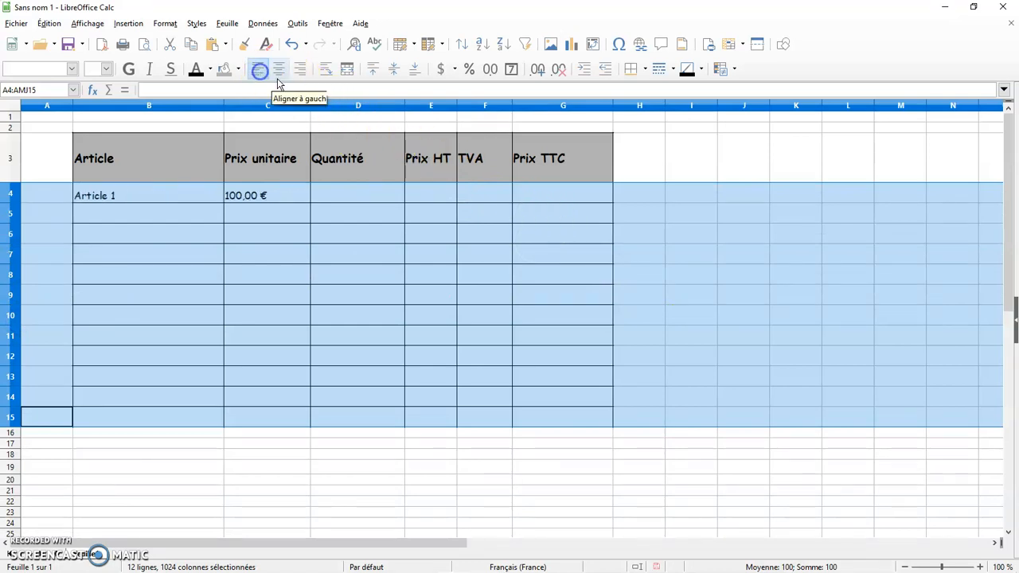
{"action": "left_click", "coordinate": [393, 69]}
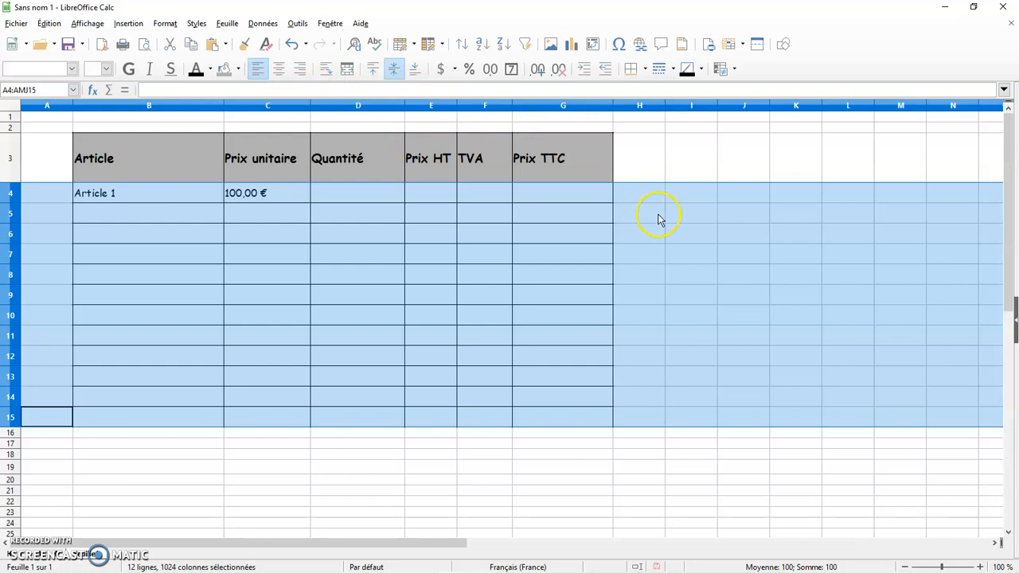
{"action": "left_click", "coordinate": [658, 174]}
Center the header texts in cells B3:G3 horizontally.
{"action": "left_click_drag", "start_coordinate": [186, 159], "coordinate": [562, 175]}
{"action": "left_click", "coordinate": [279, 69]}
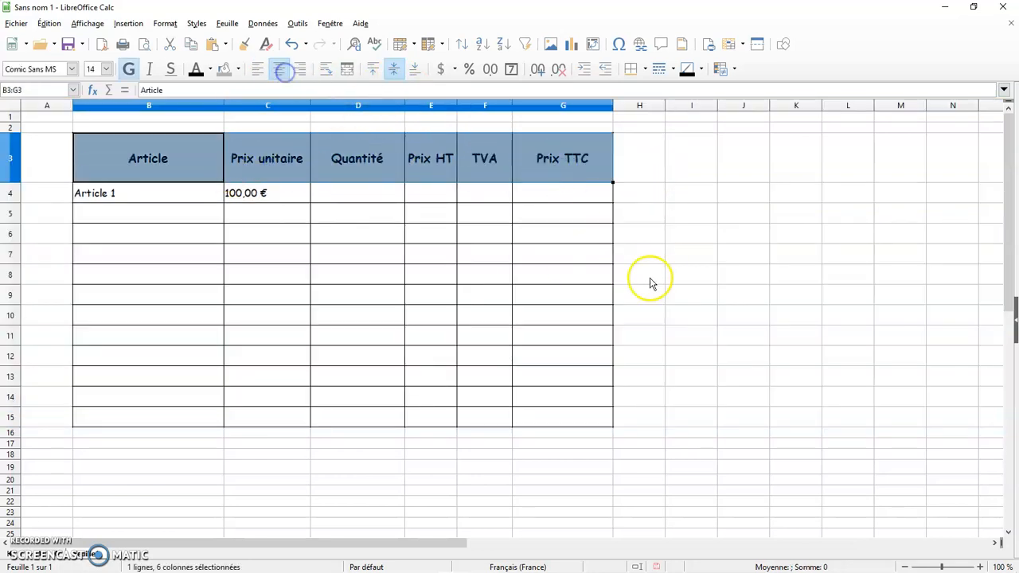
{"action": "left_click", "coordinate": [667, 293]}
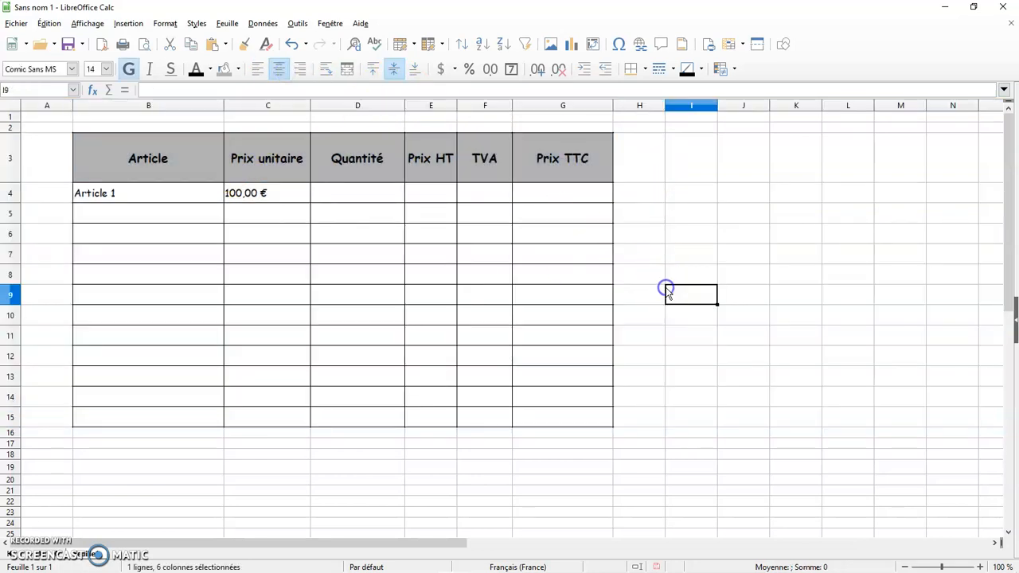
{"action": "left_click", "coordinate": [642, 454]}
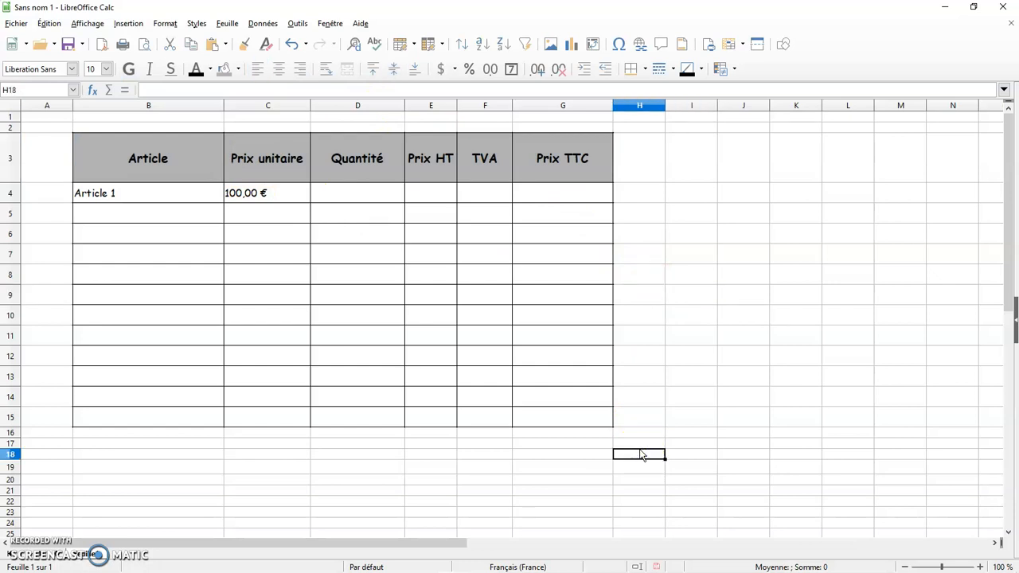